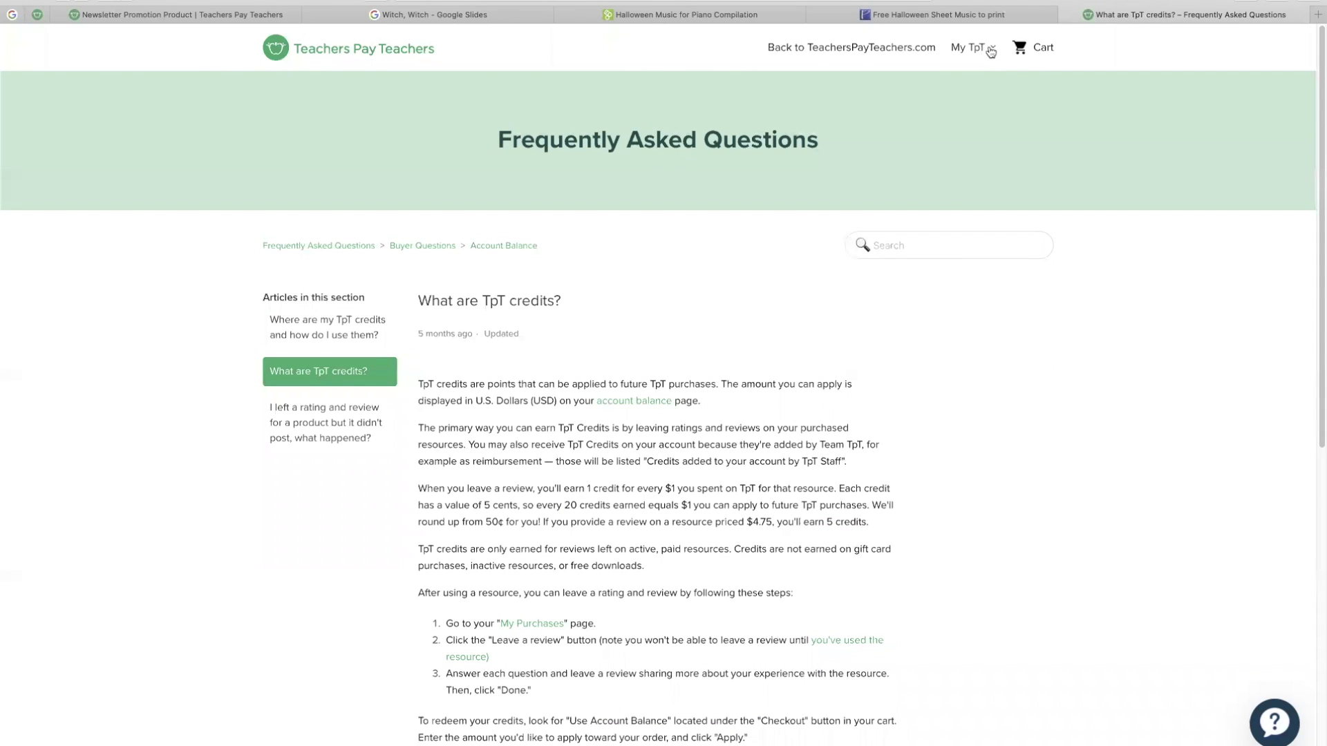
- Open the account balance and review the list of TpT credits earned through its last row
{"action": "left_click", "coordinate": [992, 49]}
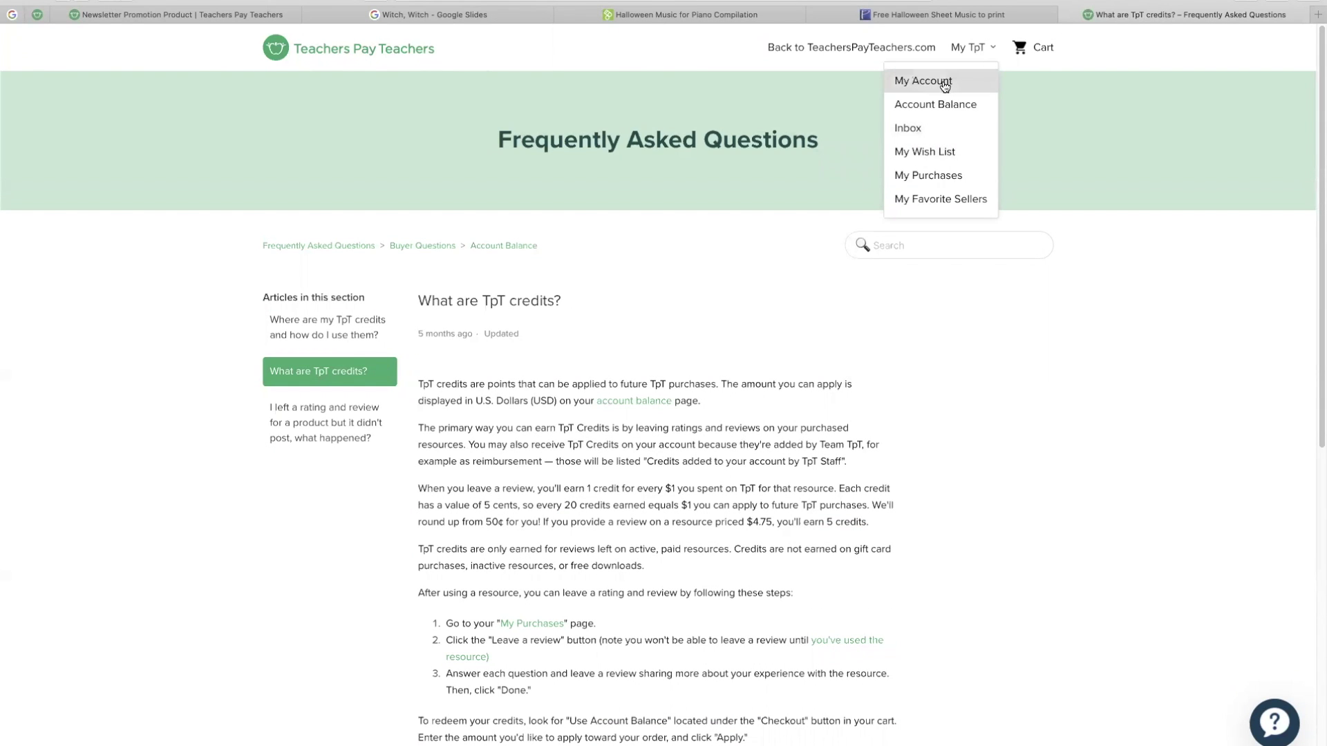
{"action": "left_click", "coordinate": [944, 109]}
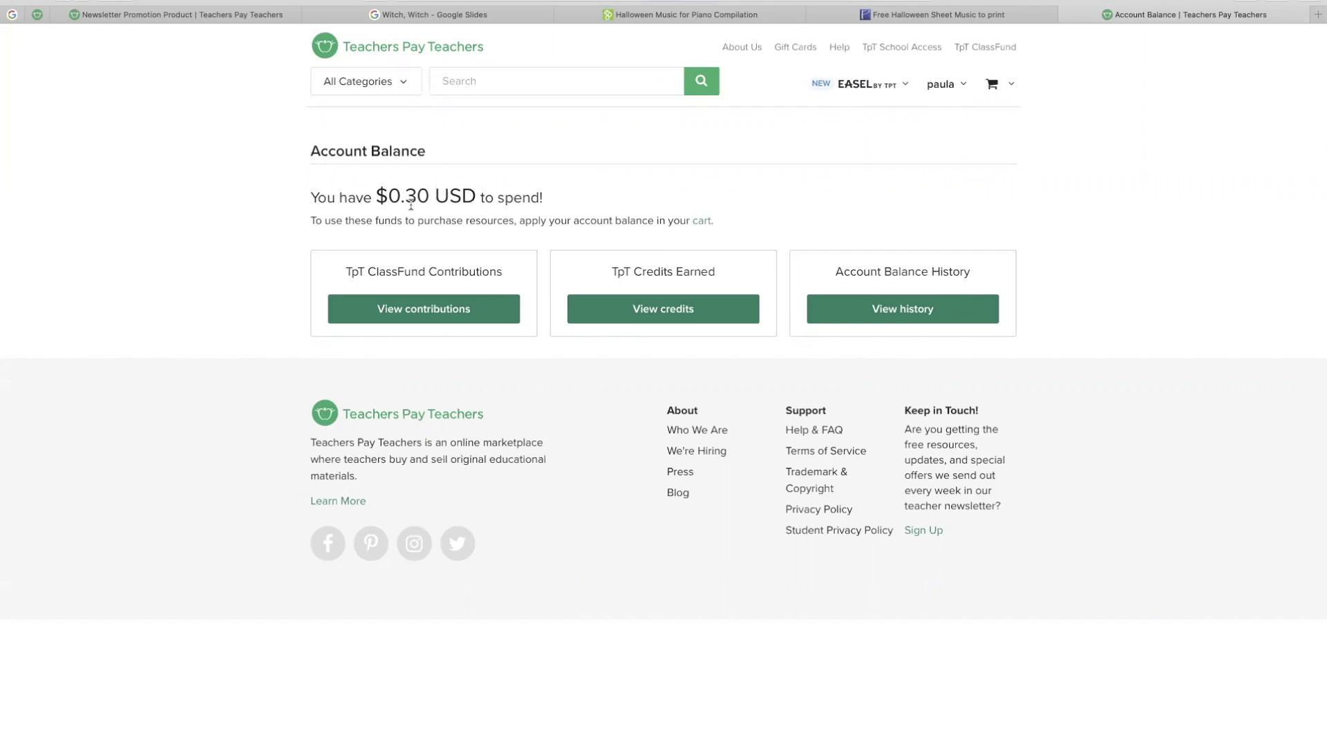
{"action": "left_click", "coordinate": [673, 311]}
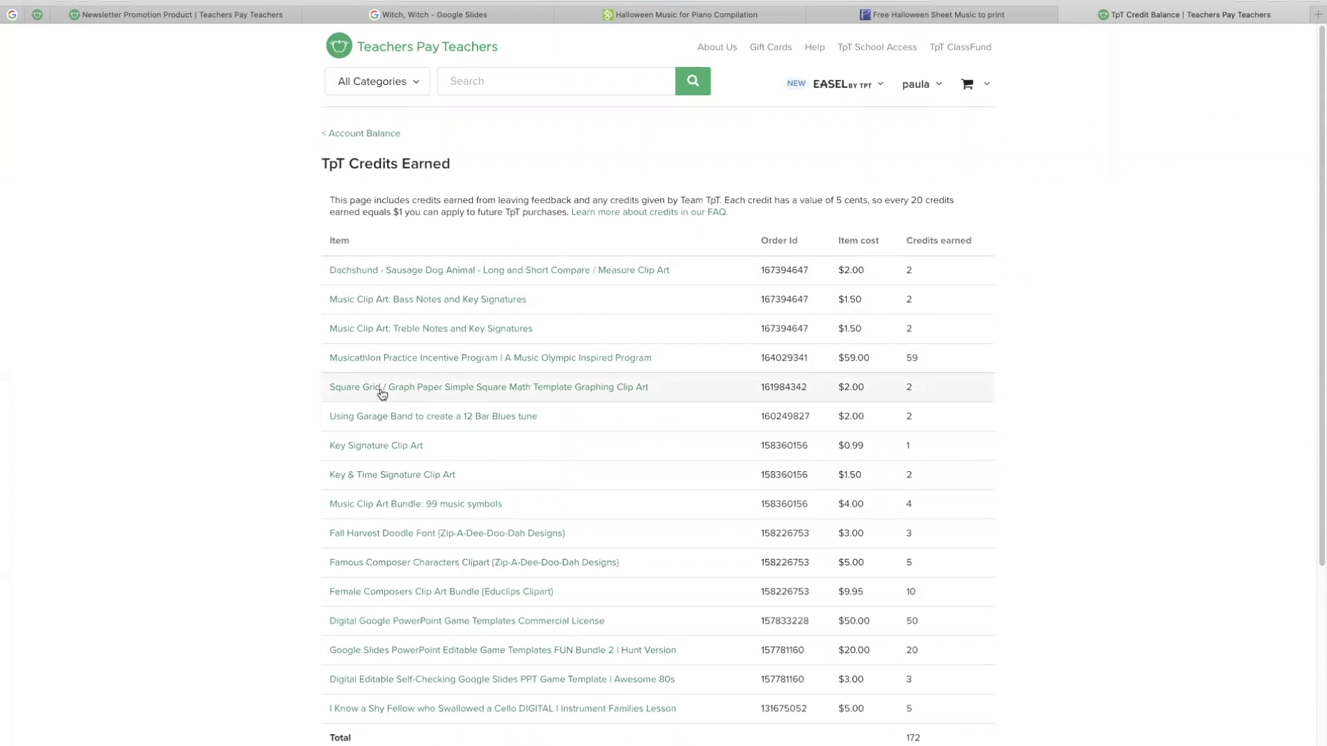
{"action": "scroll", "coordinate": [393, 515], "scroll_direction": "down", "scroll_amount": 5}
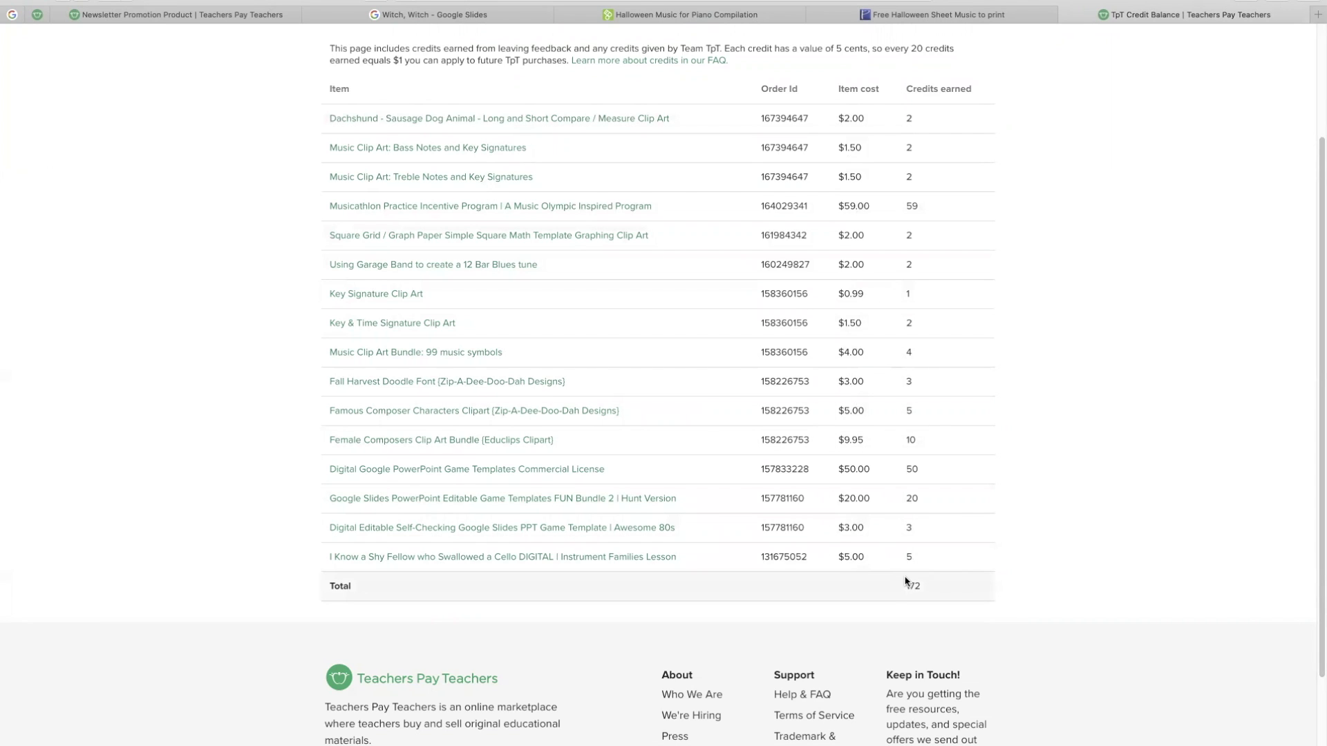
{"action": "scroll", "coordinate": [898, 574], "scroll_direction": "up", "scroll_amount": 3}
- Read the FAQ article explaining what TpT credits are, and return to the earned credits list
{"action": "left_click", "coordinate": [362, 133]}
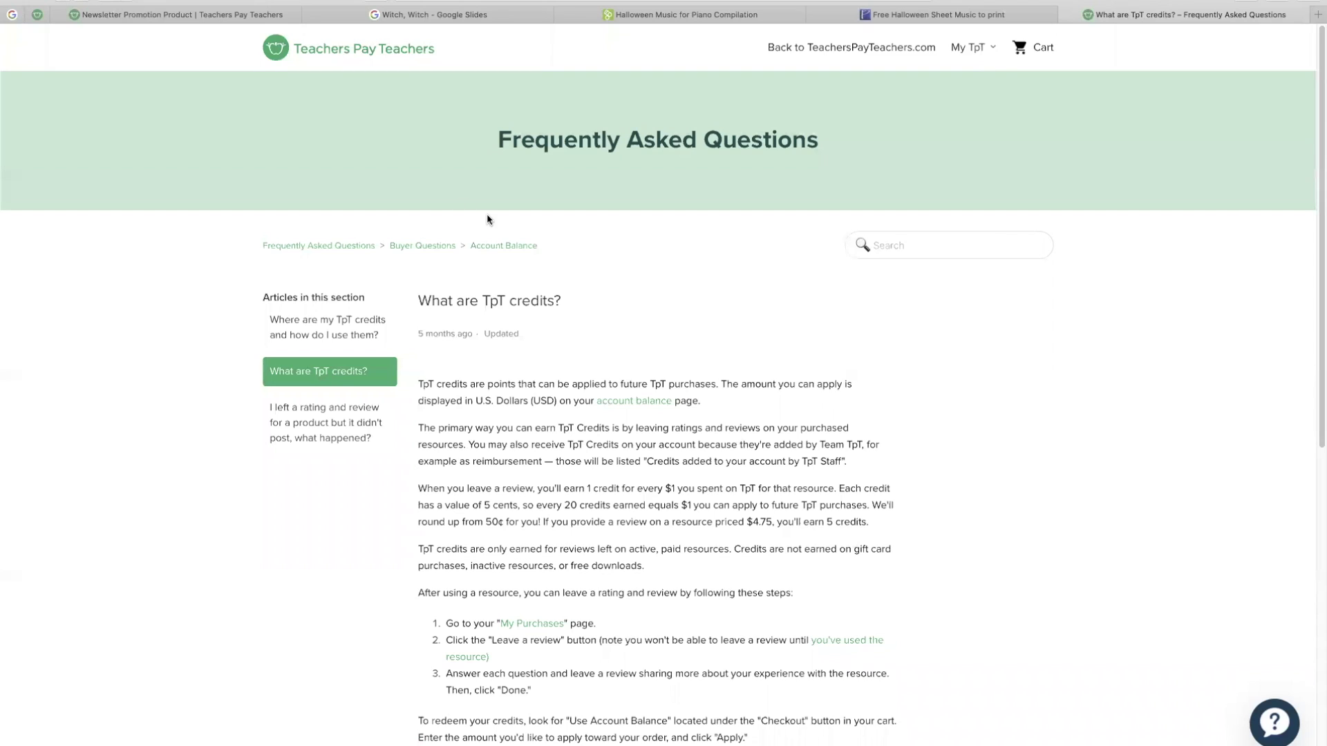
{"action": "scroll", "coordinate": [664, 539], "scroll_direction": "down", "scroll_amount": 2}
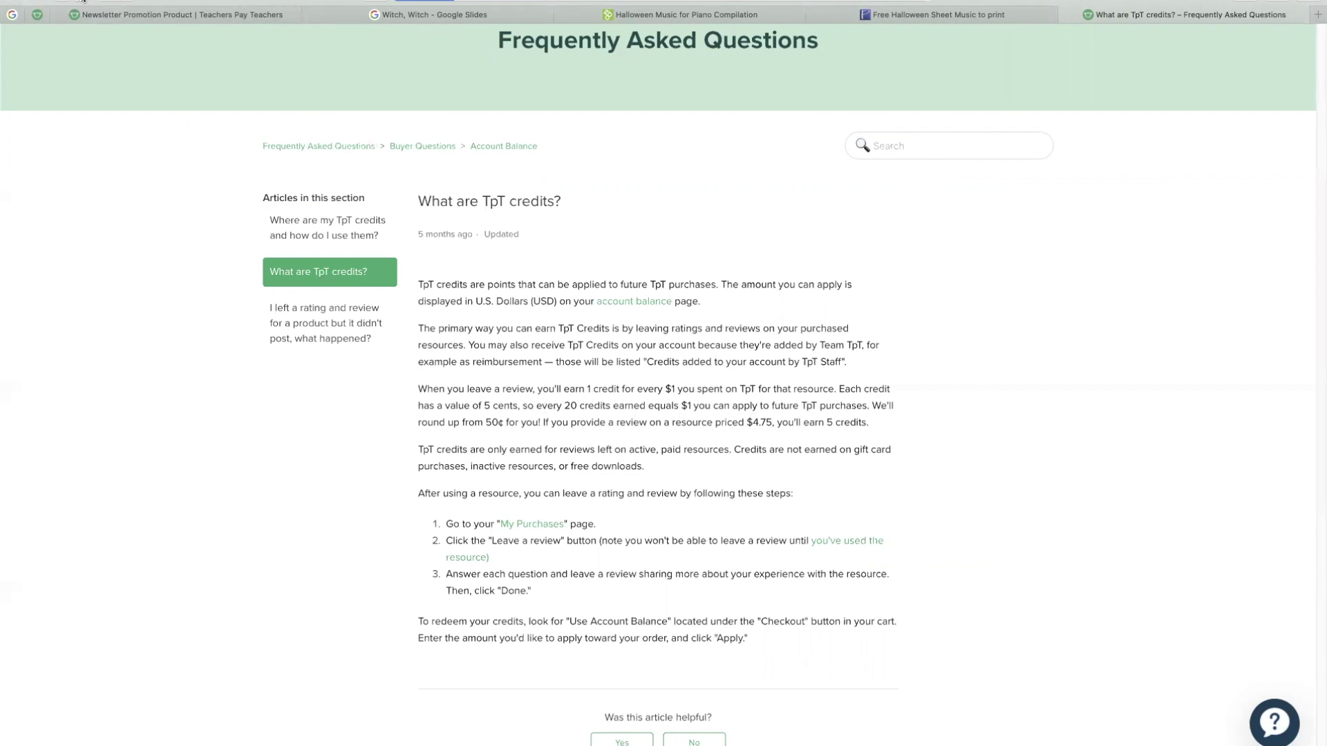
{"action": "key", "text": "super+bracketleft"}
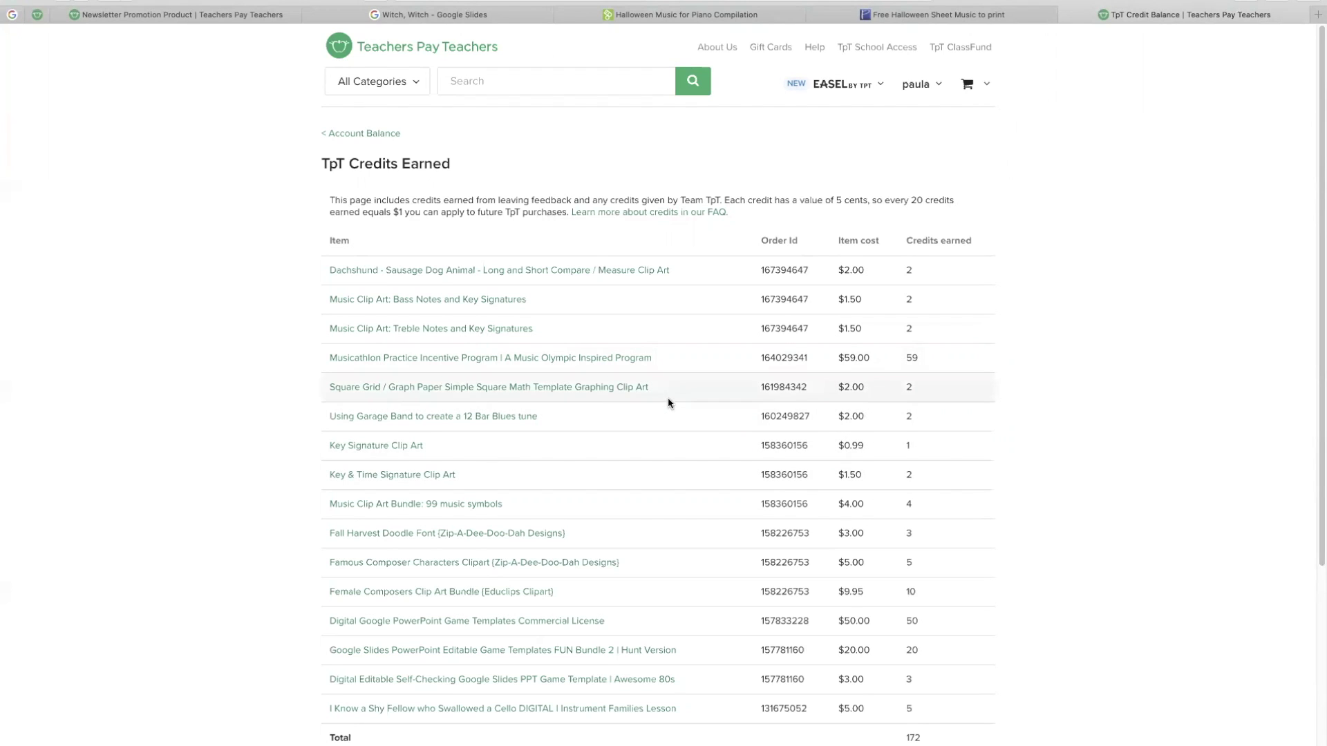
- Find Build a Turkey Clip Art by Whimsy Clips in the purchases and open its review section
{"action": "left_click", "coordinate": [922, 83]}
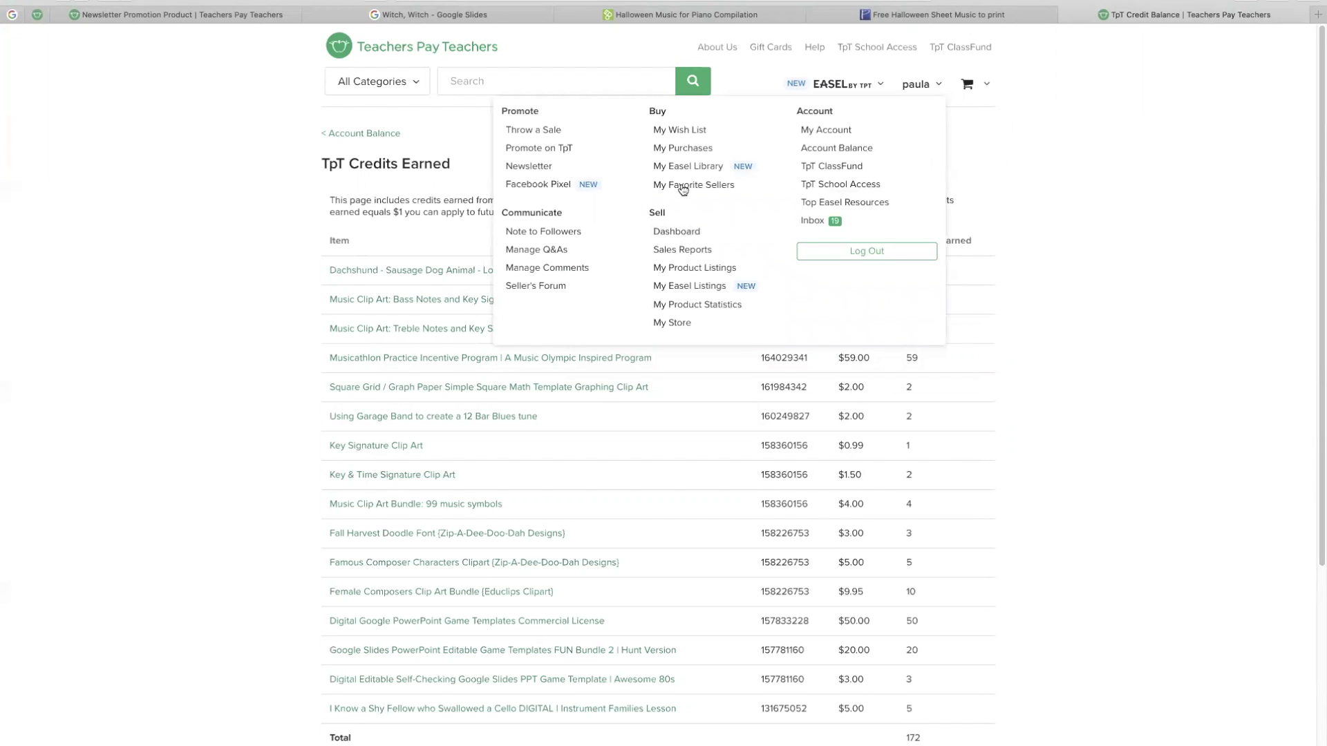
{"action": "left_click", "coordinate": [677, 149]}
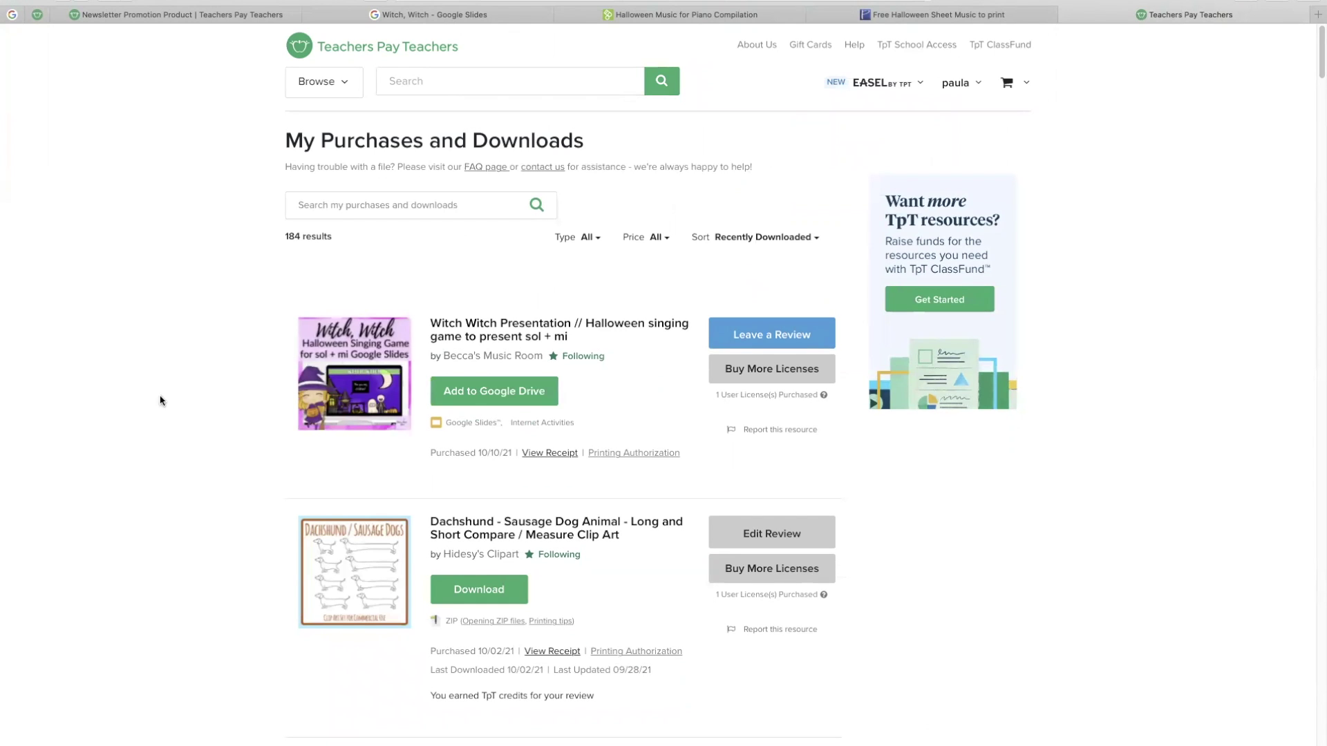
{"action": "scroll", "coordinate": [163, 395], "scroll_direction": "down", "scroll_amount": 5}
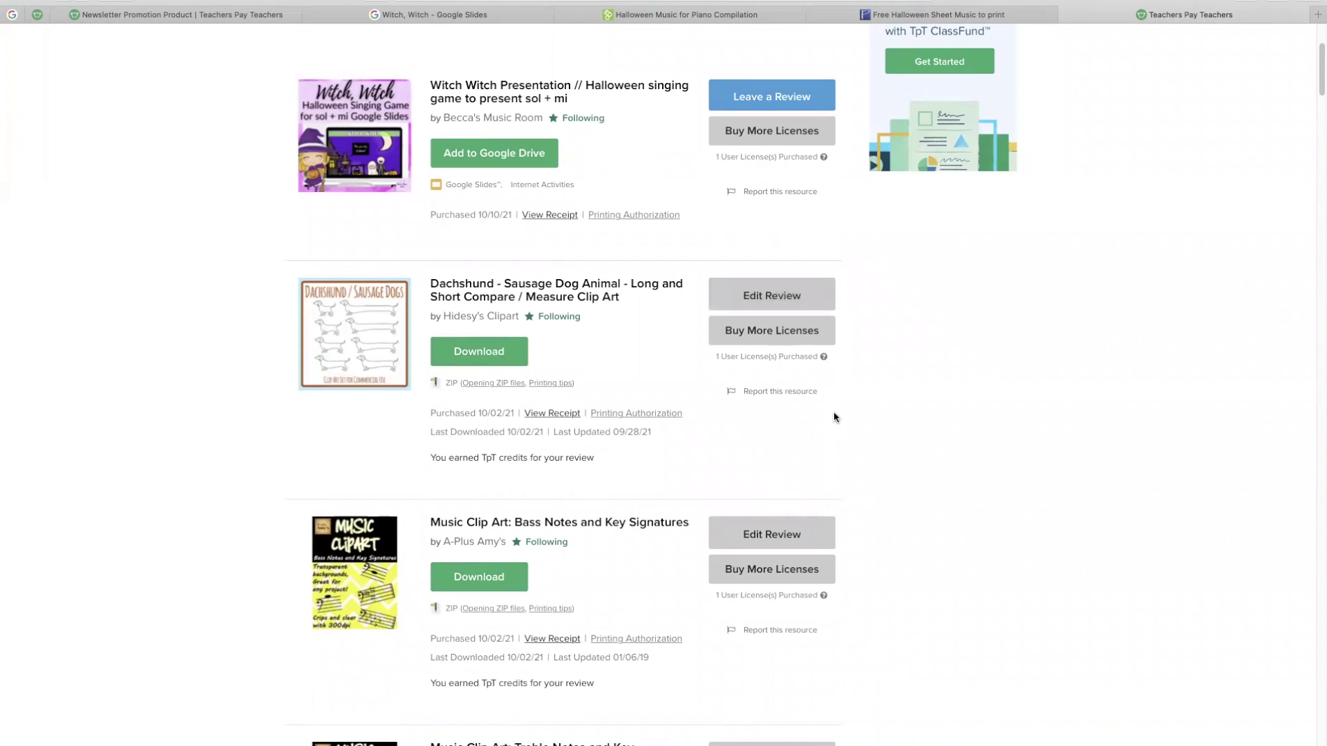
{"action": "scroll", "coordinate": [834, 417], "scroll_direction": "down", "scroll_amount": 9}
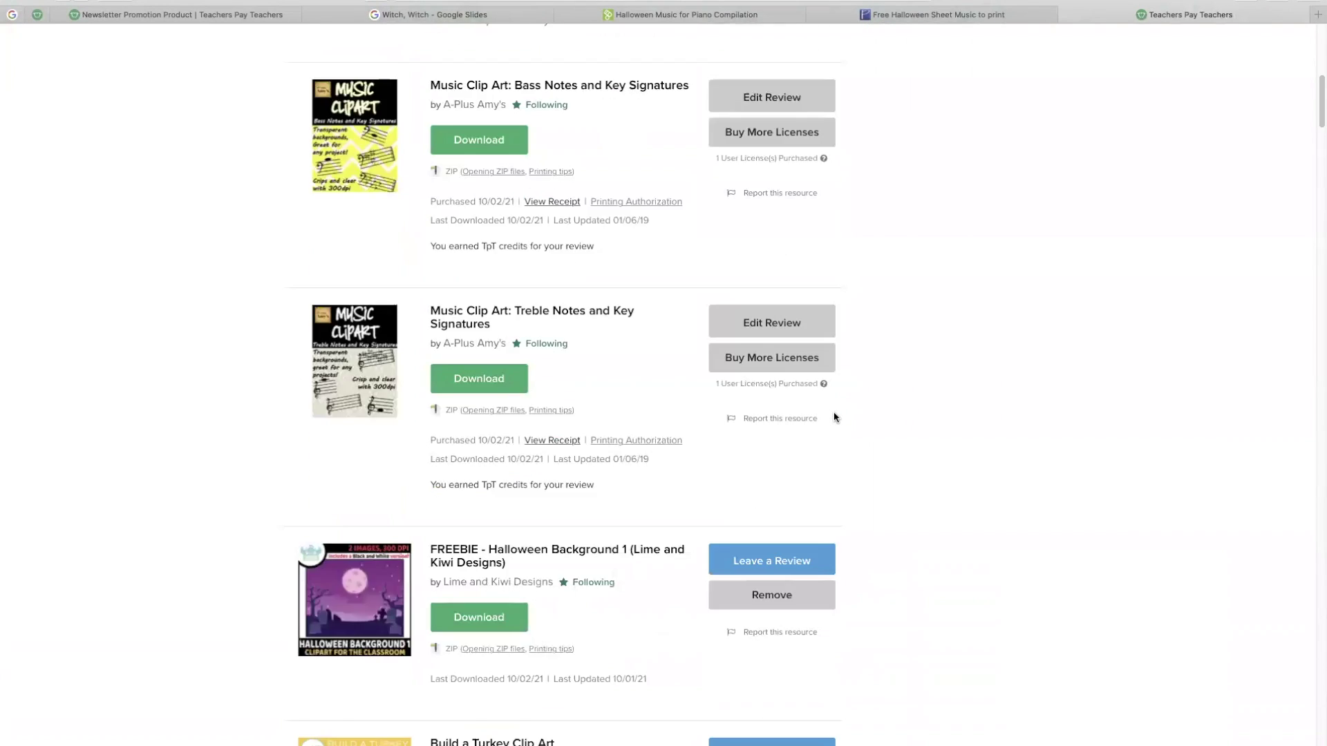
{"action": "scroll", "coordinate": [834, 418], "scroll_direction": "down", "scroll_amount": 9}
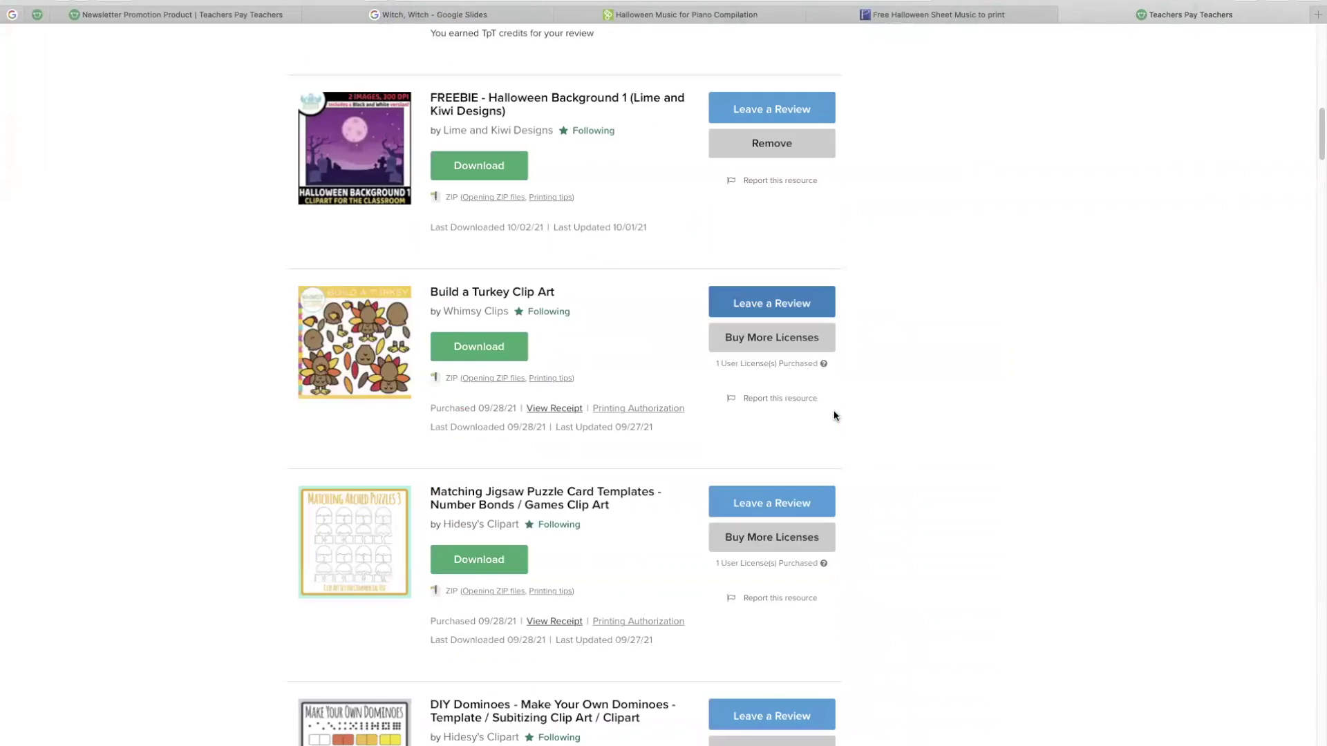
{"action": "mouse_move", "coordinate": [342, 319]}
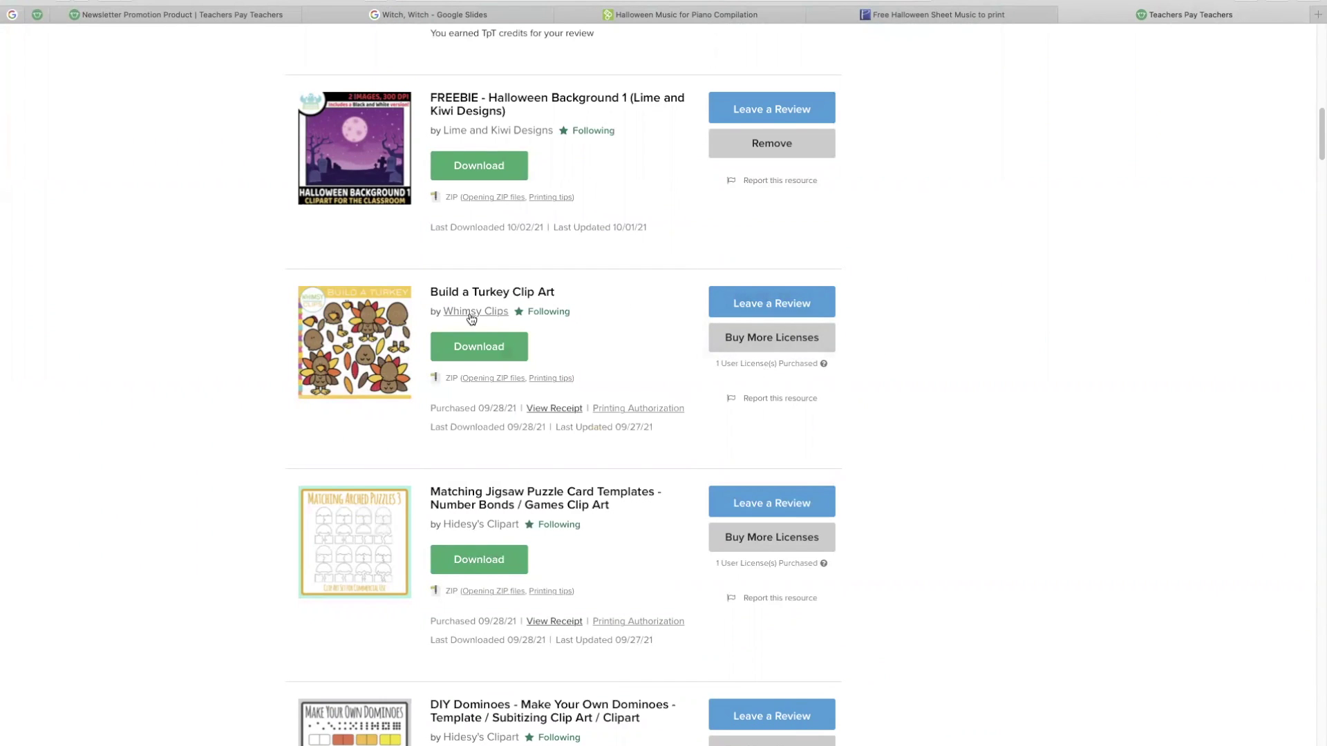
{"action": "left_click", "coordinate": [763, 305]}
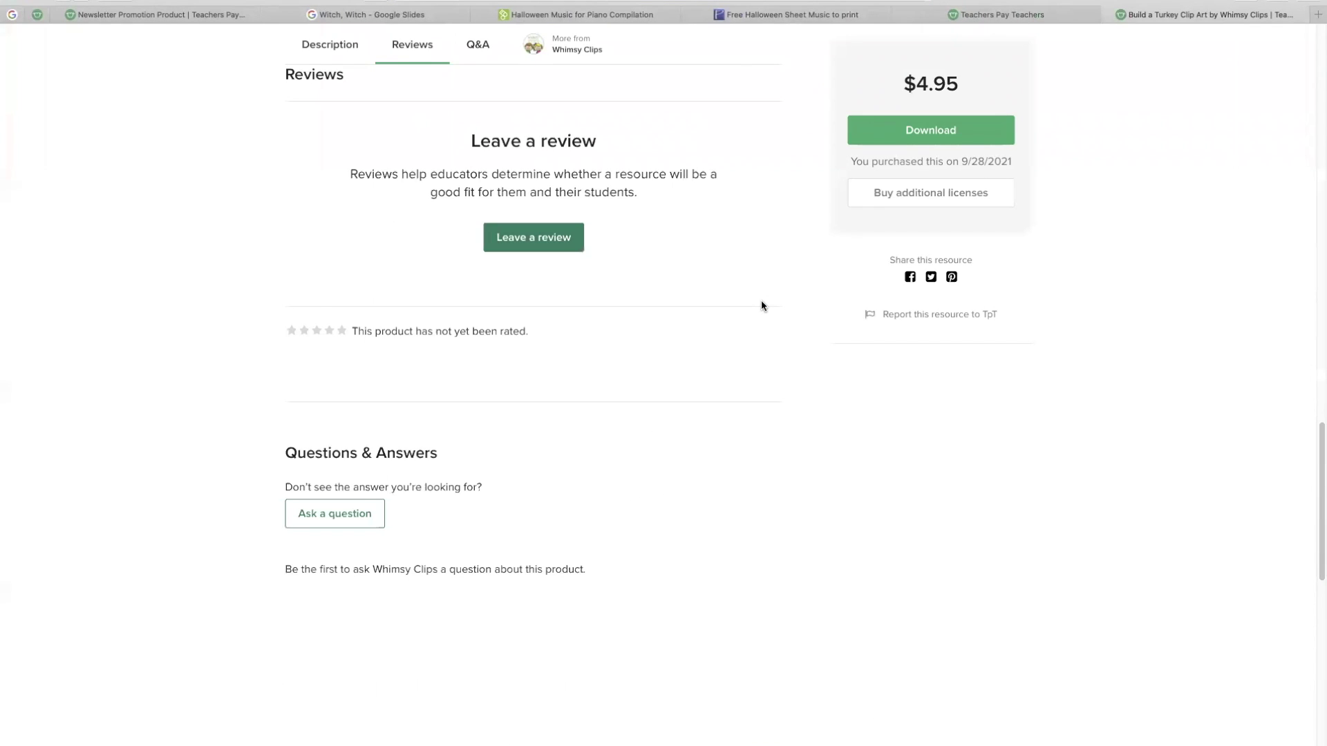
- Start the turkey clip art review, giving My own purposes as the use and Extremely as the satisfaction rating
{"action": "scroll", "coordinate": [732, 331], "scroll_direction": "up", "scroll_amount": 2}
{"action": "scroll", "coordinate": [710, 354], "scroll_direction": "up", "scroll_amount": 3}
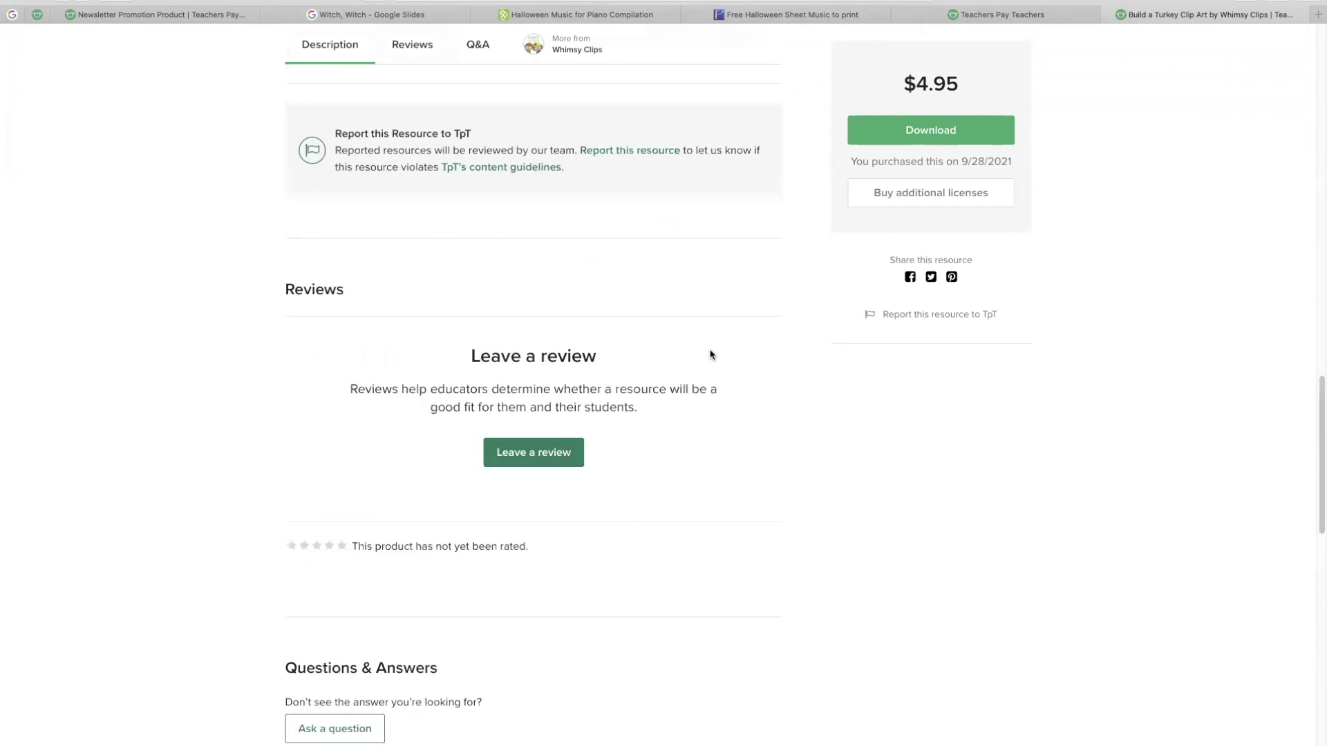
{"action": "left_click", "coordinate": [533, 550]}
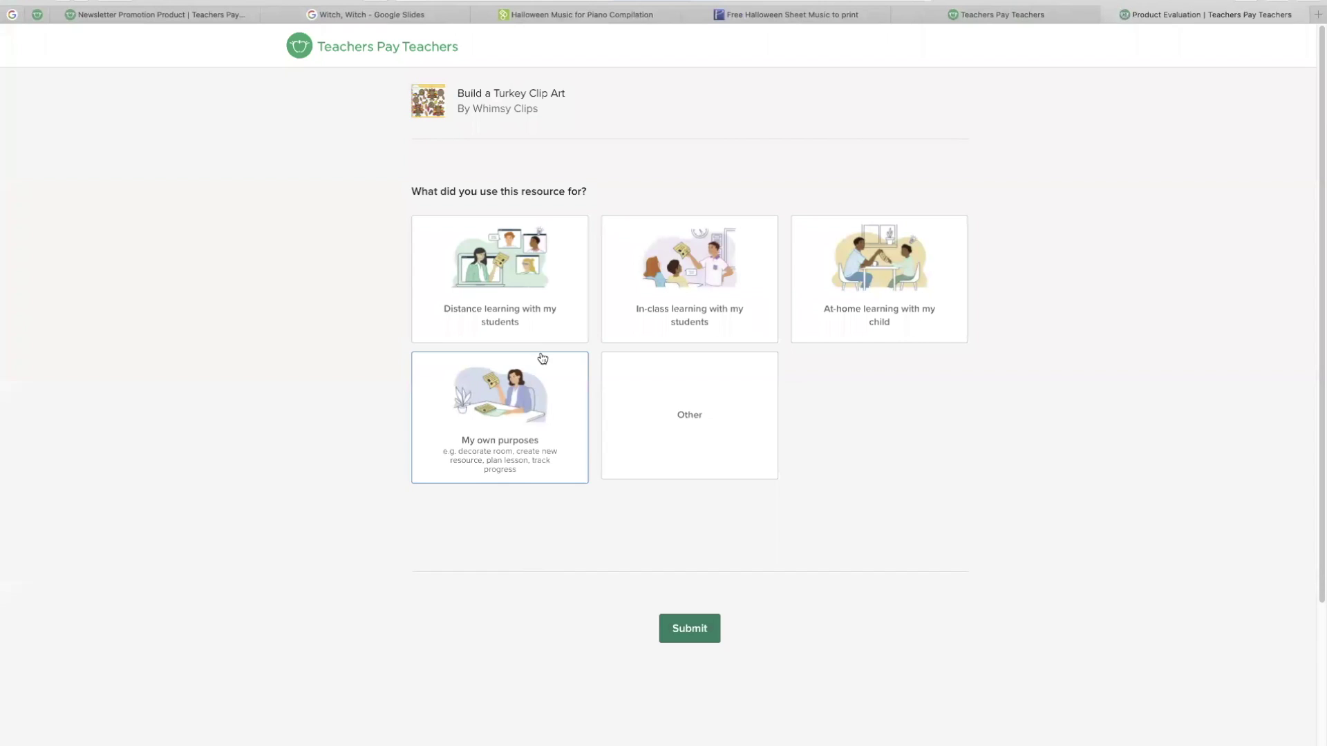
{"action": "left_click", "coordinate": [539, 415]}
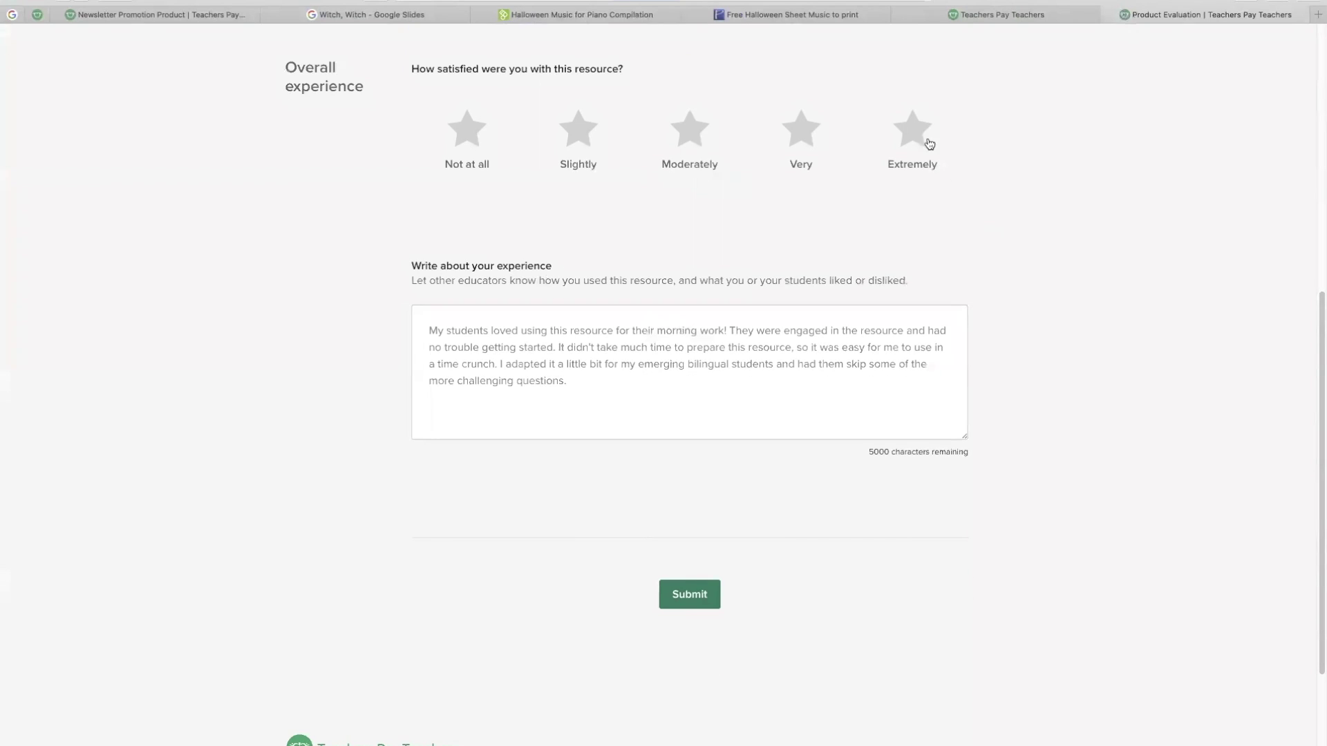
{"action": "double_click", "coordinate": [916, 133]}
- Submit the review text "I loved this turkey/Thanksgiving simple clip art! I used it in a rhythm activity for my elementary and middle school students."
{"action": "left_click", "coordinate": [487, 333]}
{"action": "type", "text": "I lo"}
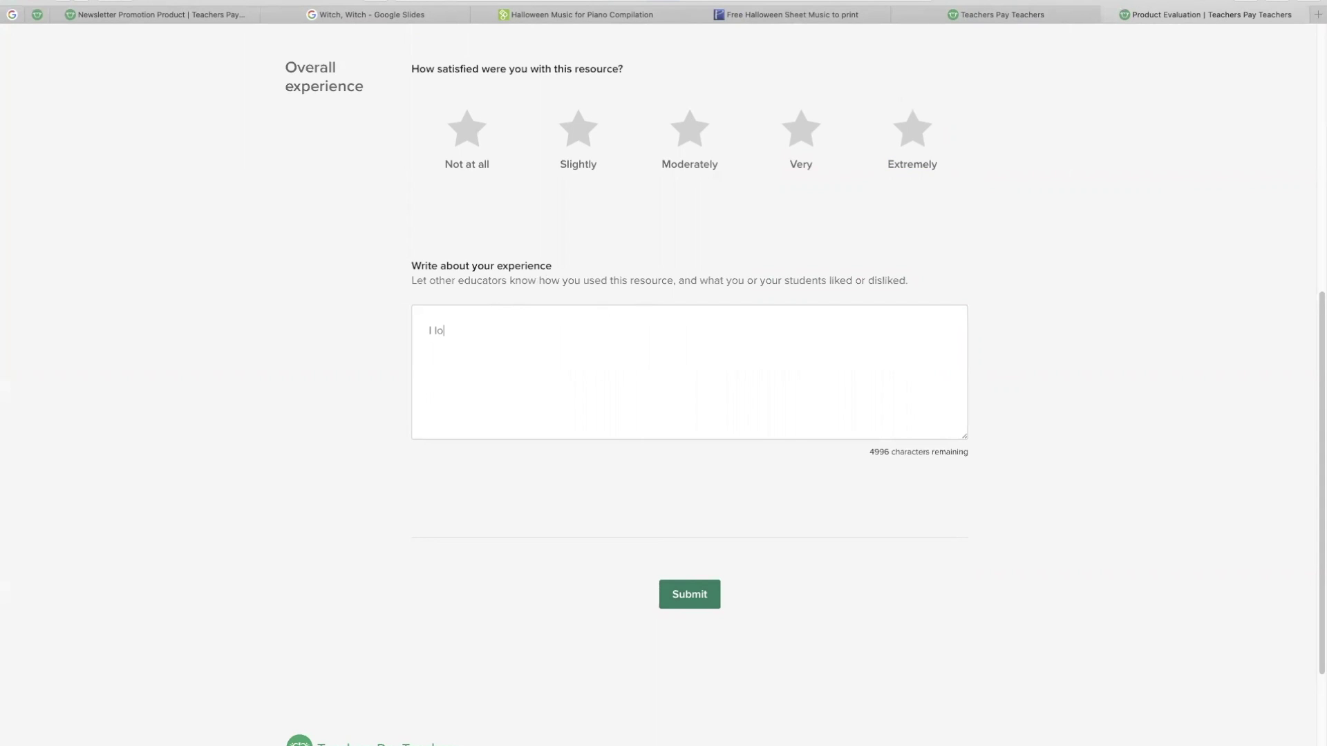
{"action": "type", "text": "ved this turkey/Thanksgiving"}
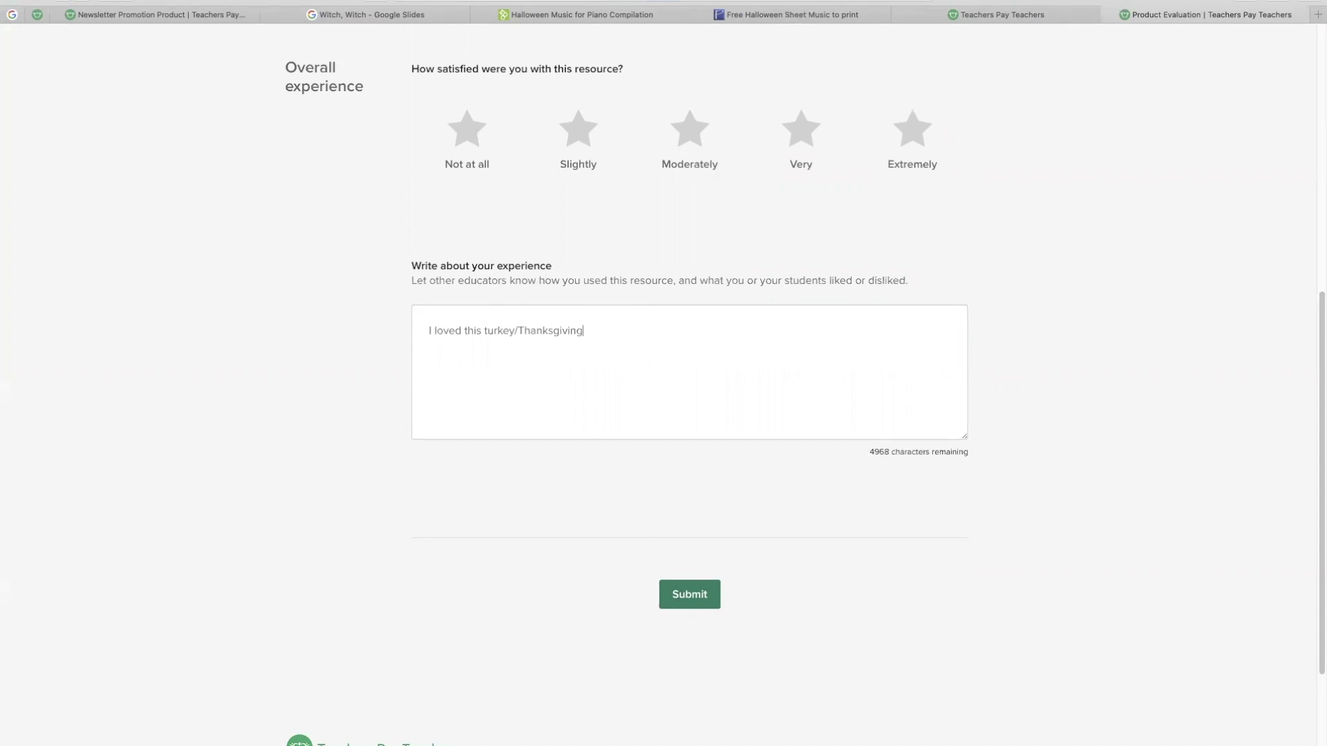
{"action": "type", "text": " simple clip art!  I used it in a rhythm activity for my "}
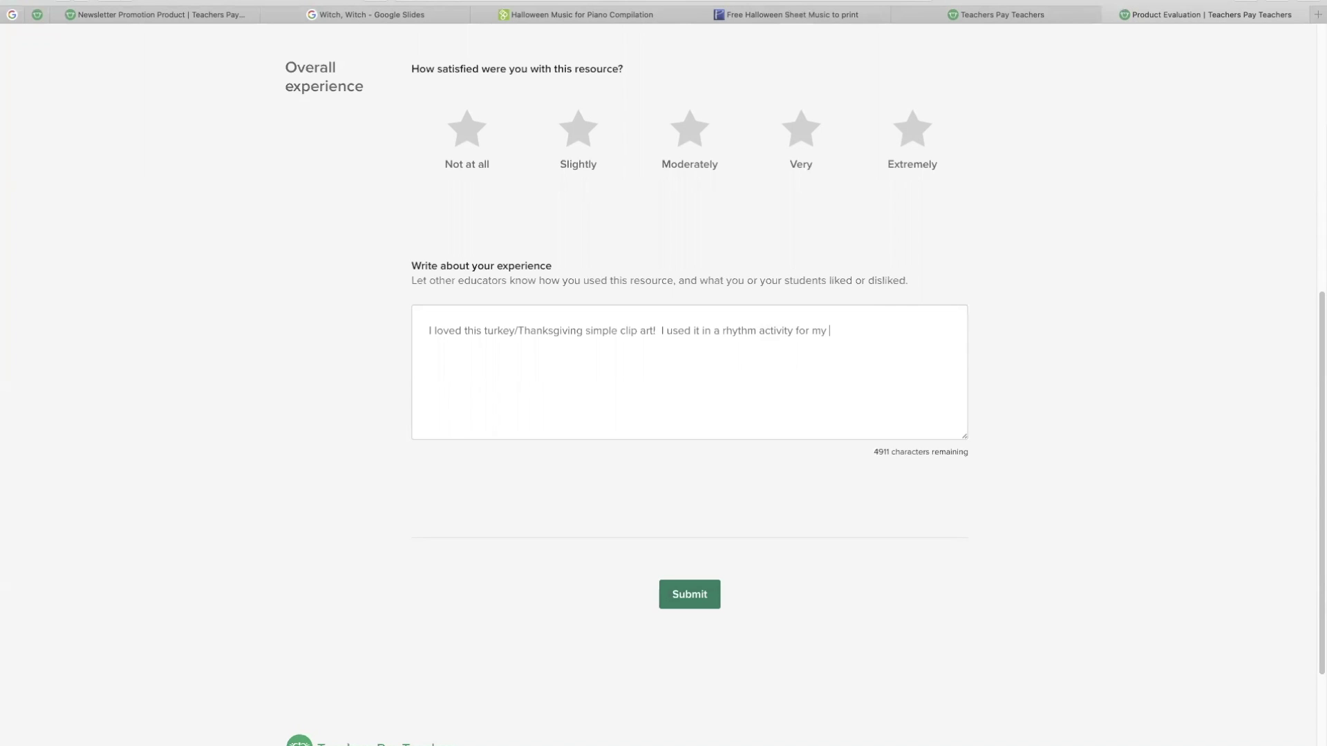
{"action": "type", "text": "elementary and middle school d"}
{"action": "key", "text": "BackSpace"}
{"action": "type", "text": "students."}
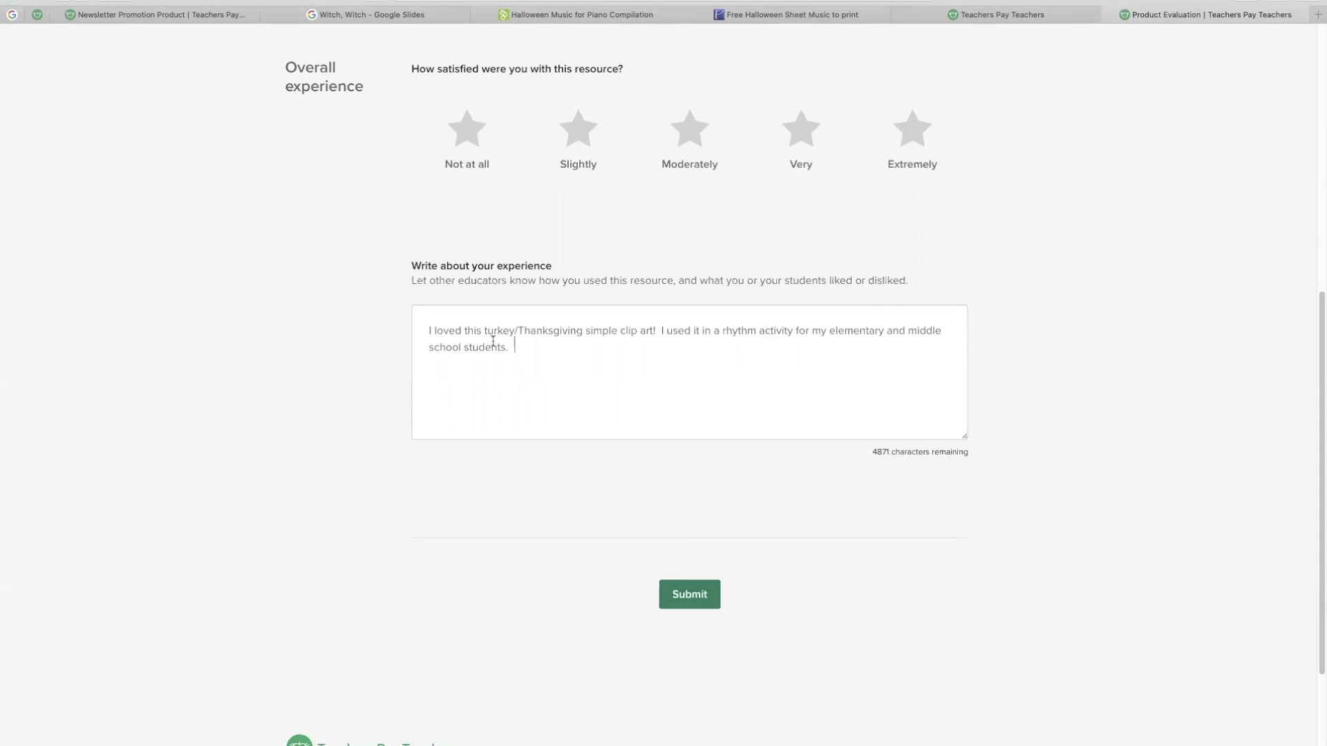
{"action": "left_click", "coordinate": [696, 595]}
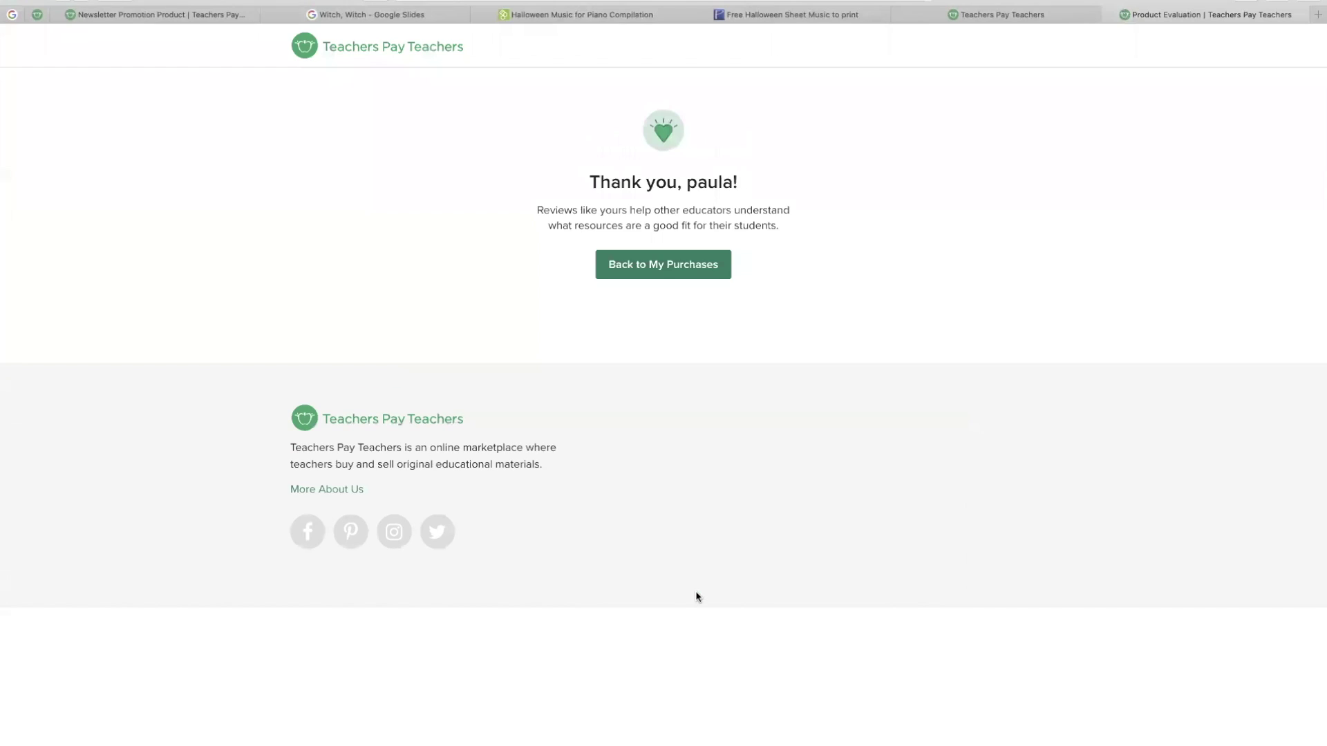
- Return to the purchases and check the review status of the turkey clip art and the resources below it
{"action": "left_click", "coordinate": [688, 278]}
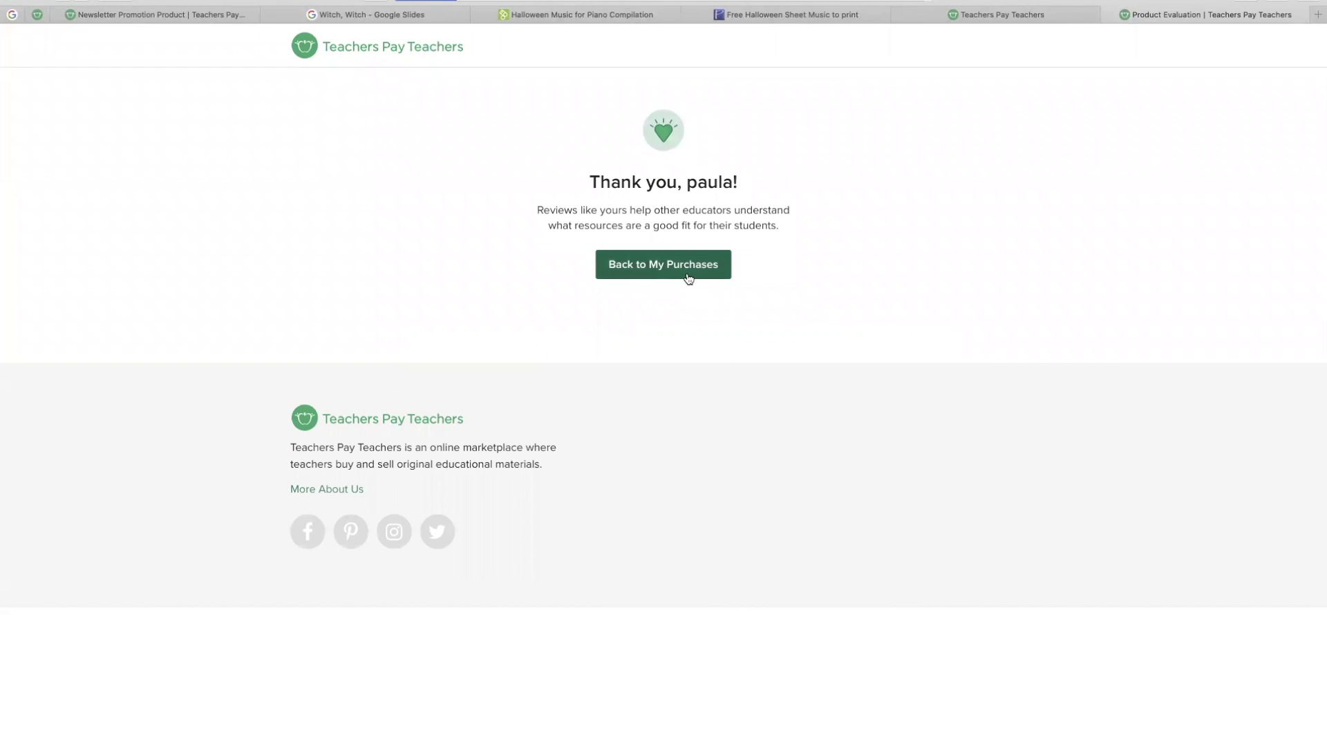
{"action": "scroll", "coordinate": [667, 368], "scroll_direction": "down", "scroll_amount": 9}
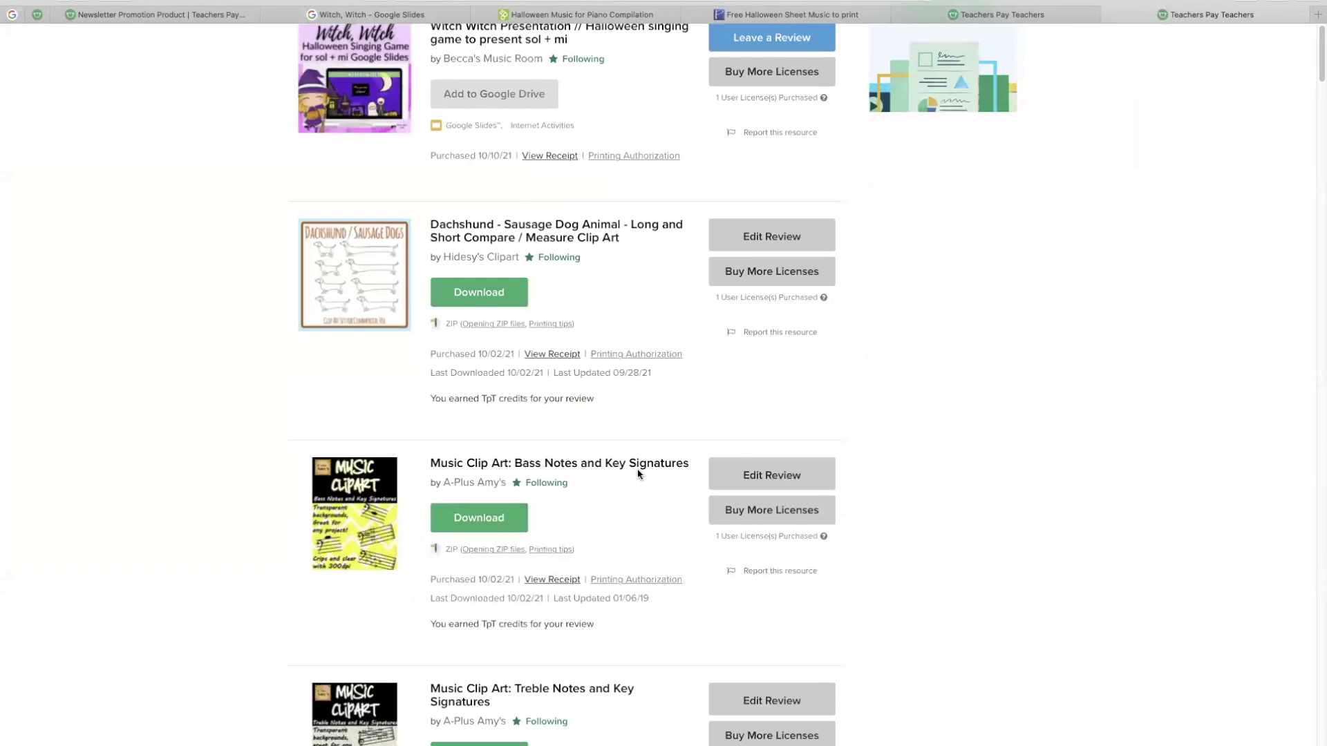
{"action": "scroll", "coordinate": [637, 473], "scroll_direction": "down", "scroll_amount": 4}
{"action": "scroll", "coordinate": [622, 510], "scroll_direction": "down", "scroll_amount": 7}
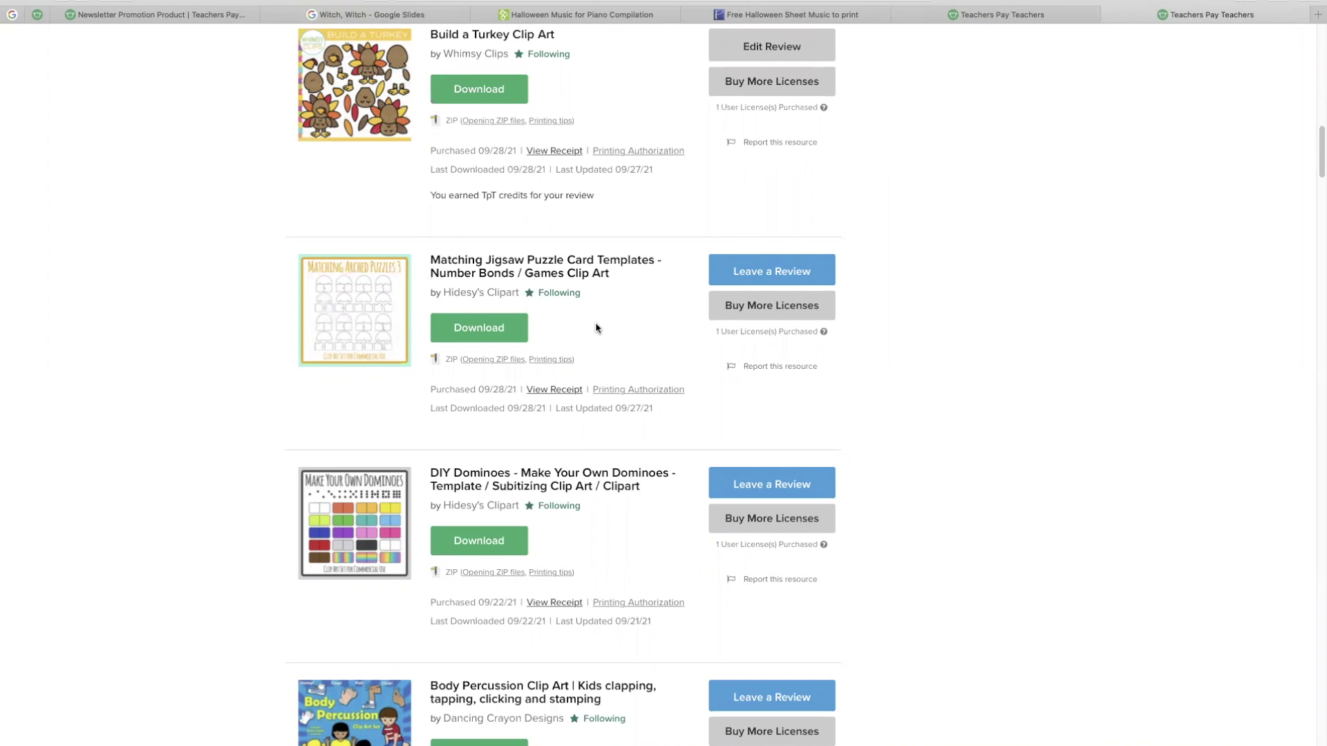
{"action": "scroll", "coordinate": [595, 380], "scroll_direction": "down", "scroll_amount": 4}
{"action": "scroll", "coordinate": [594, 378], "scroll_direction": "down", "scroll_amount": 1}
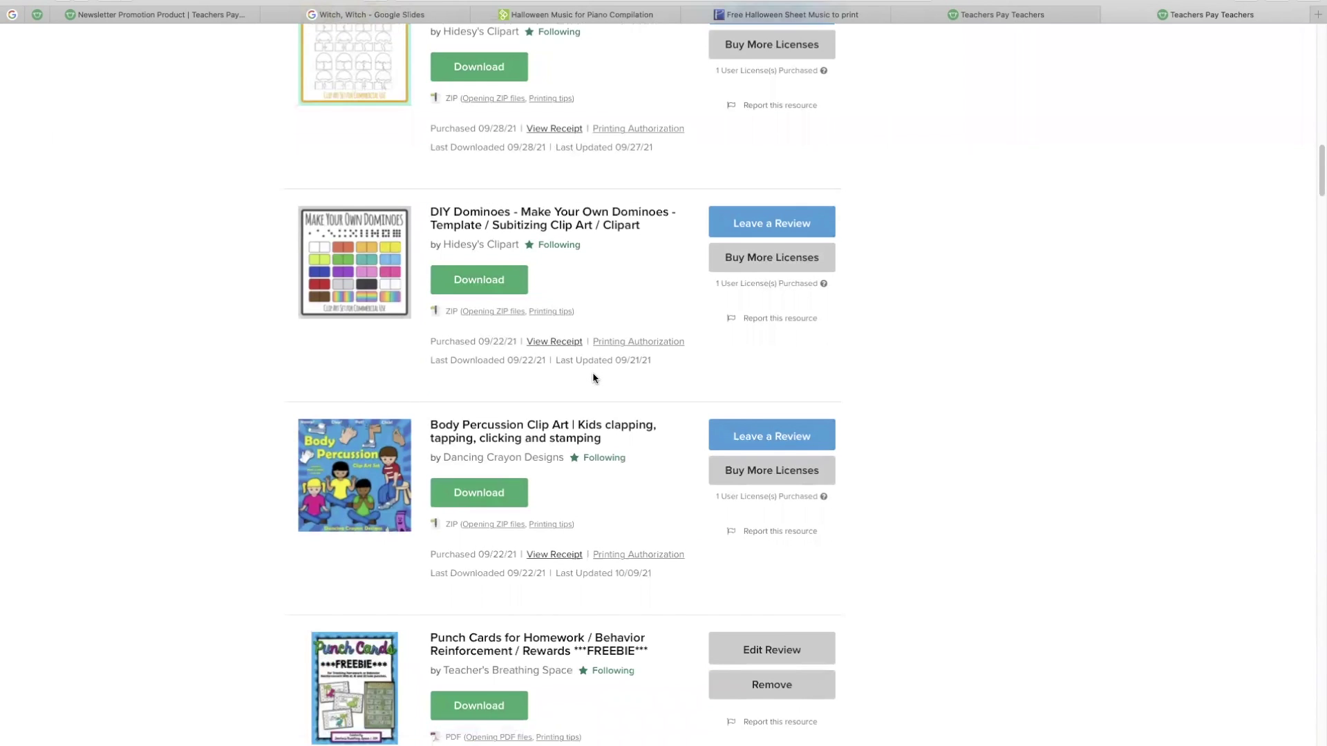
{"action": "scroll", "coordinate": [593, 378], "scroll_direction": "down", "scroll_amount": 2}
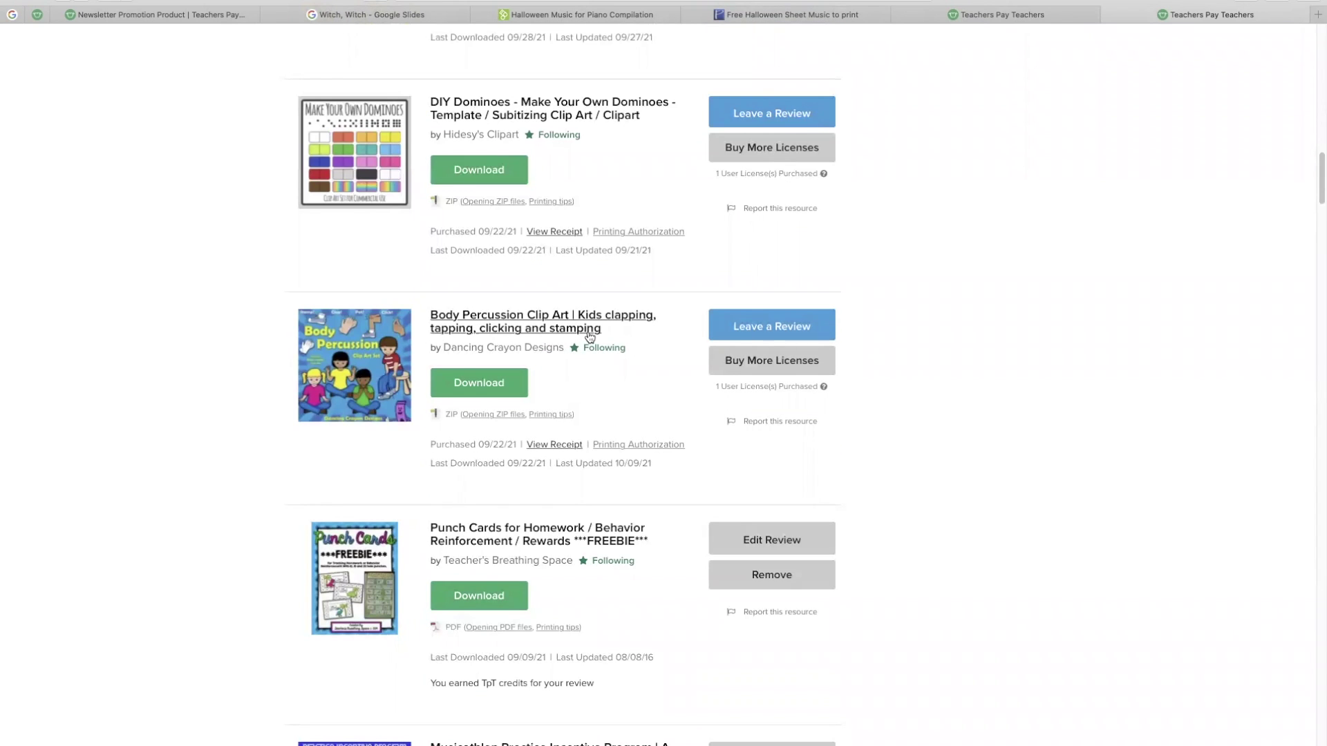
{"action": "scroll", "coordinate": [590, 338], "scroll_direction": "up", "scroll_amount": 20}
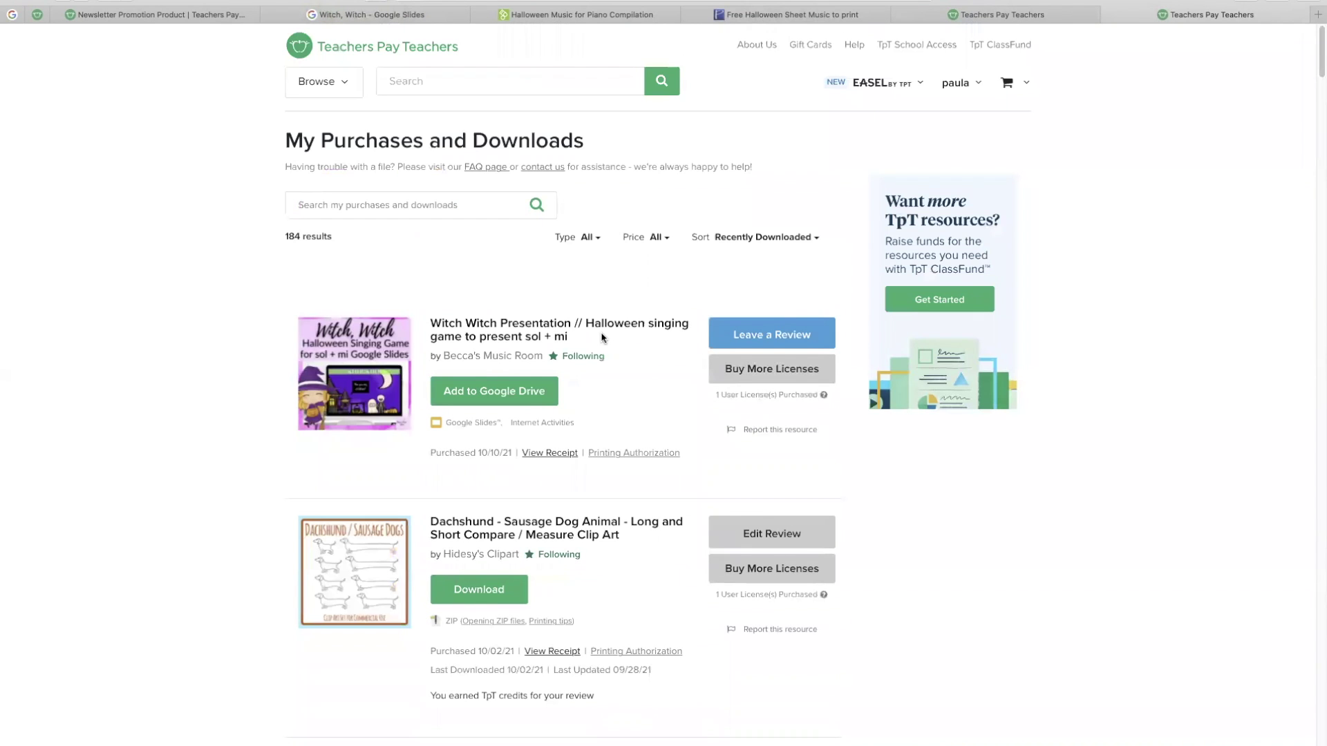
- Open the account balance page to check the funds available to spend
{"action": "left_click", "coordinate": [967, 83]}
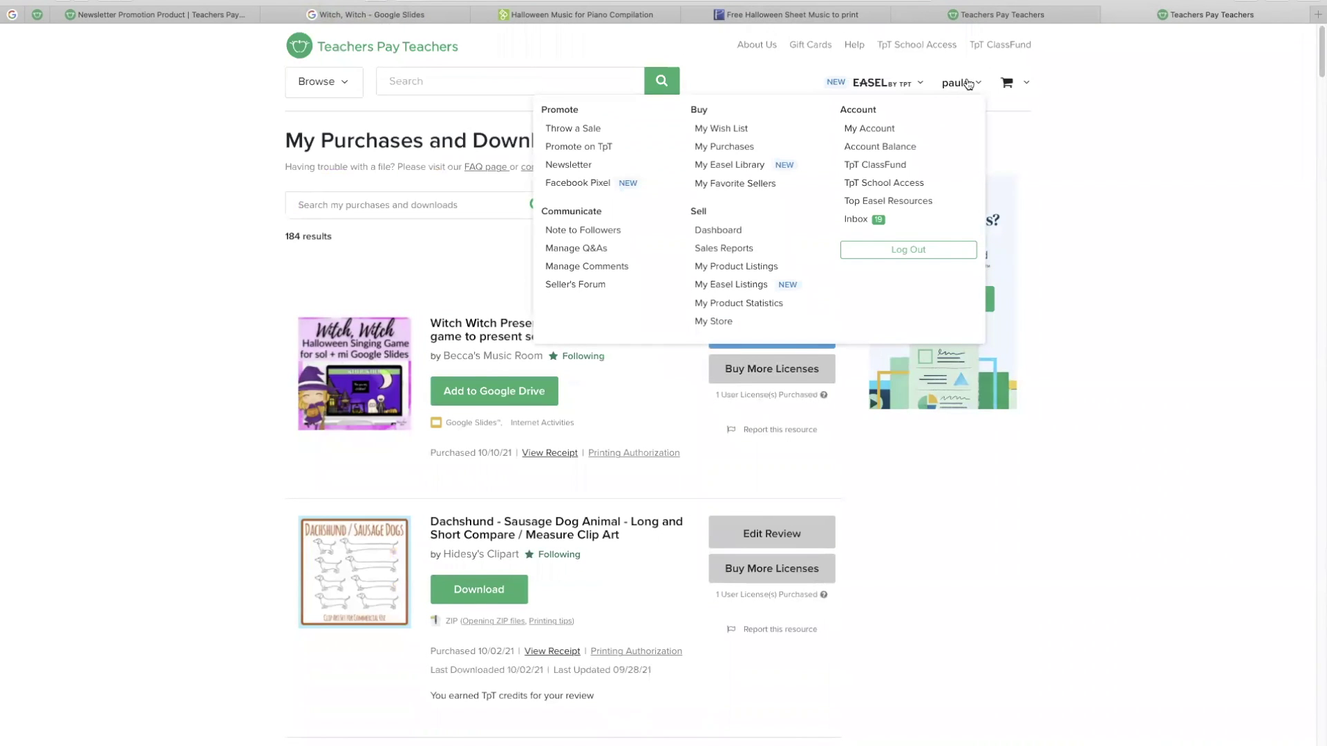
{"action": "left_click", "coordinate": [896, 148]}
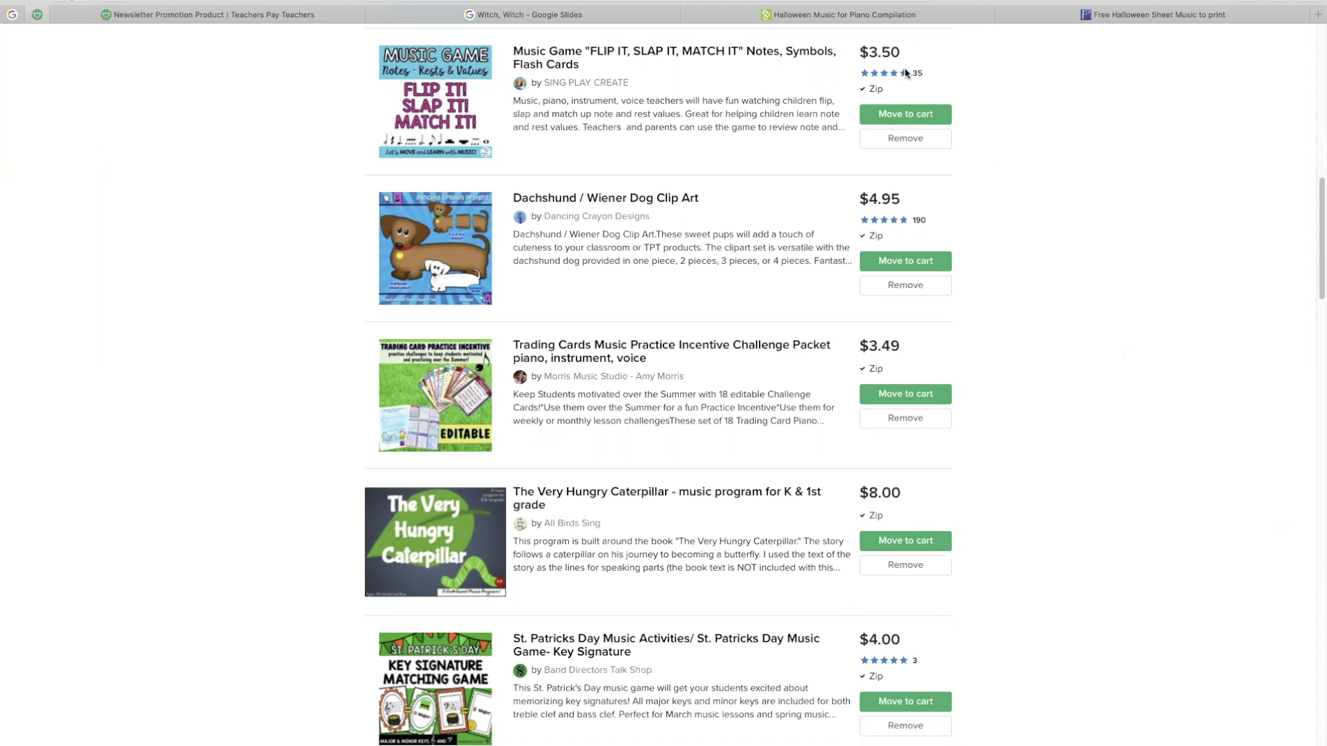
- Move the Music Game "FLIP IT, SLAP IT, MATCH IT" from the wish list to the cart
{"action": "left_click", "coordinate": [901, 115]}
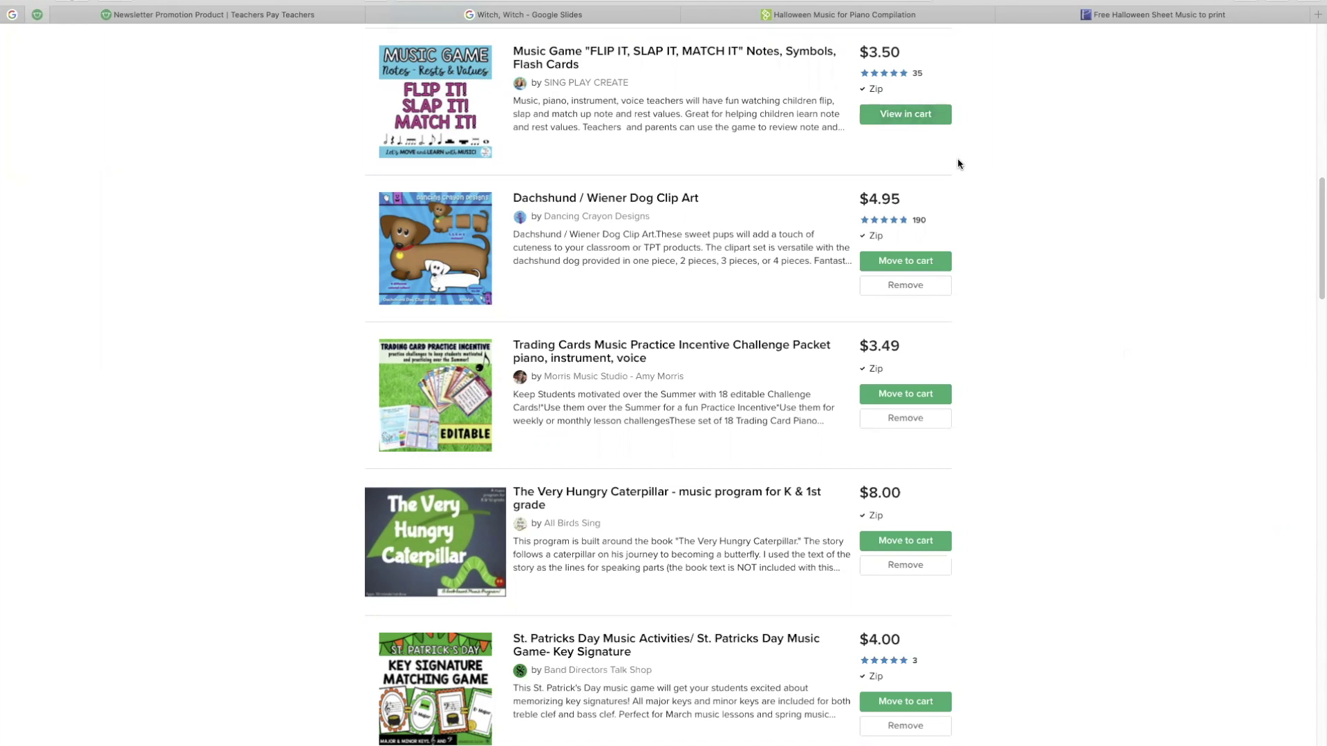
{"action": "scroll", "coordinate": [995, 168], "scroll_direction": "up", "scroll_amount": 7}
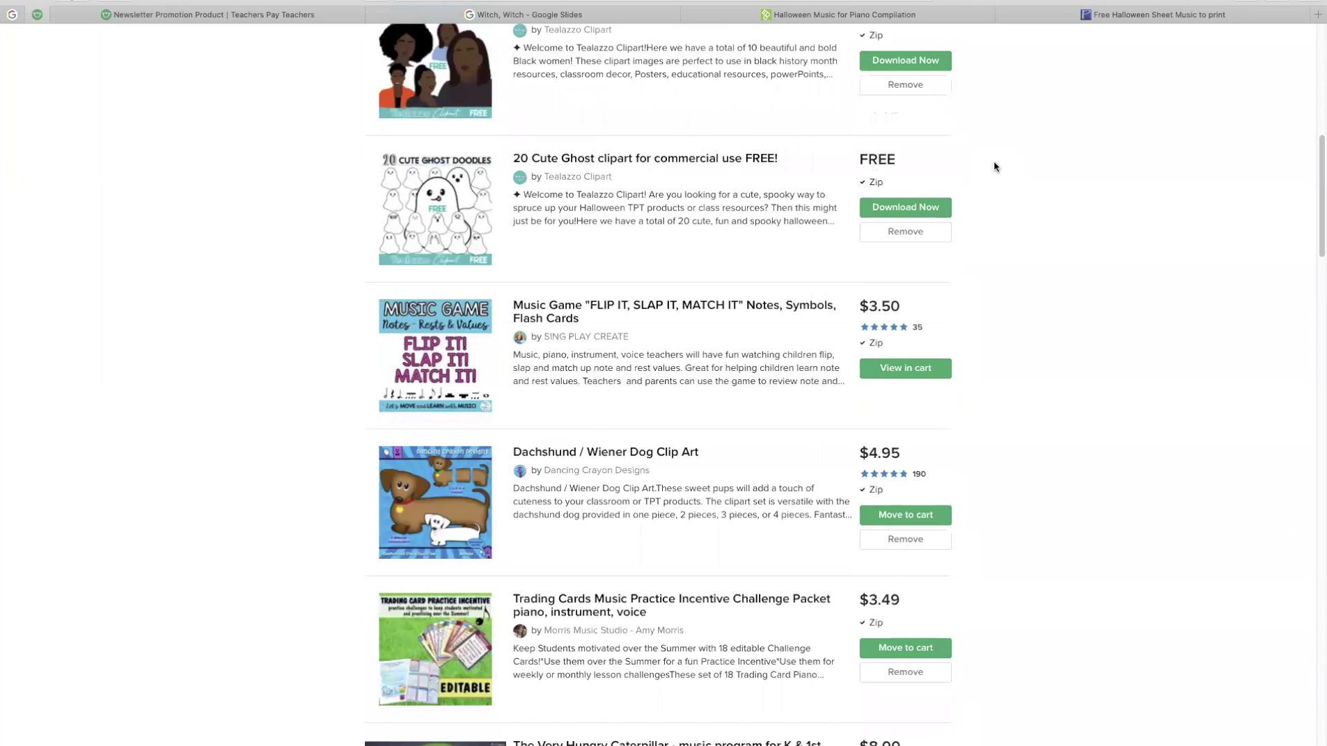
{"action": "scroll", "coordinate": [995, 168], "scroll_direction": "up", "scroll_amount": 6}
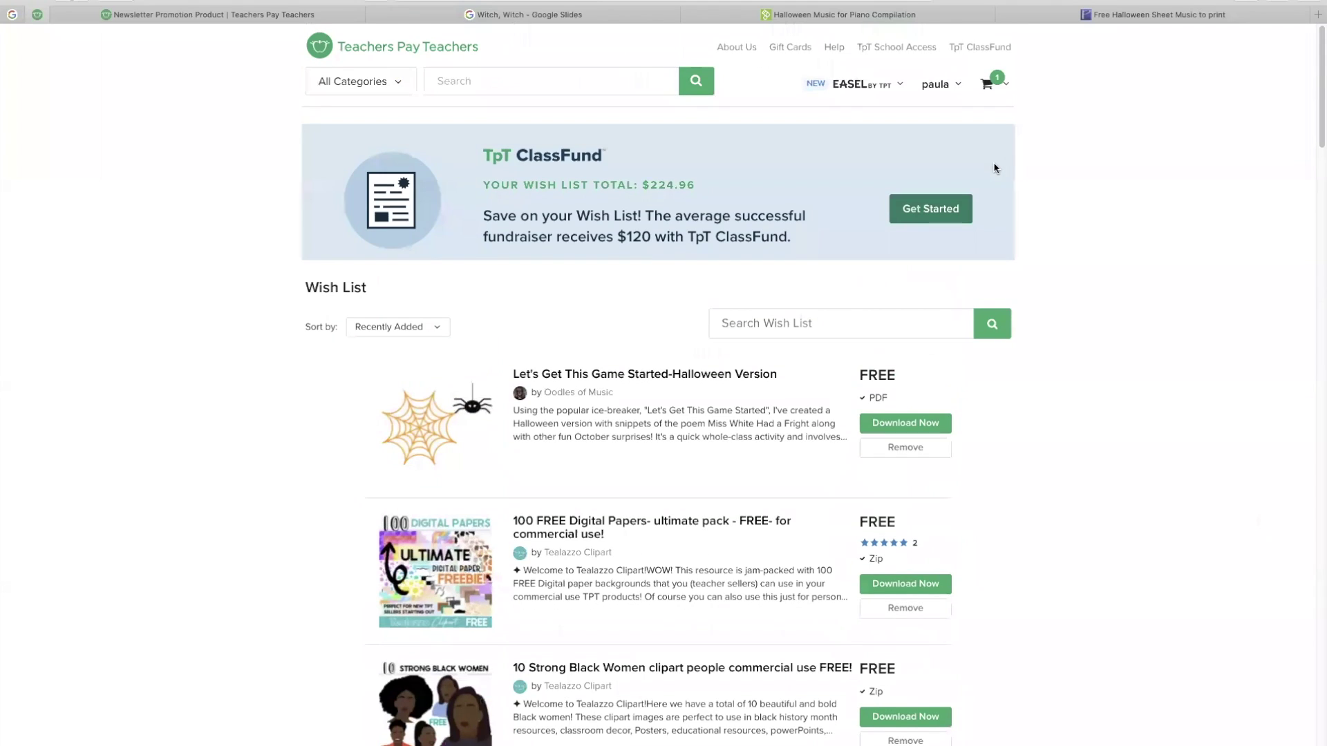
- Open the My Purchases and Downloads page from the wish list
{"action": "mouse_move", "coordinate": [876, 91]}
{"action": "mouse_move", "coordinate": [954, 89]}
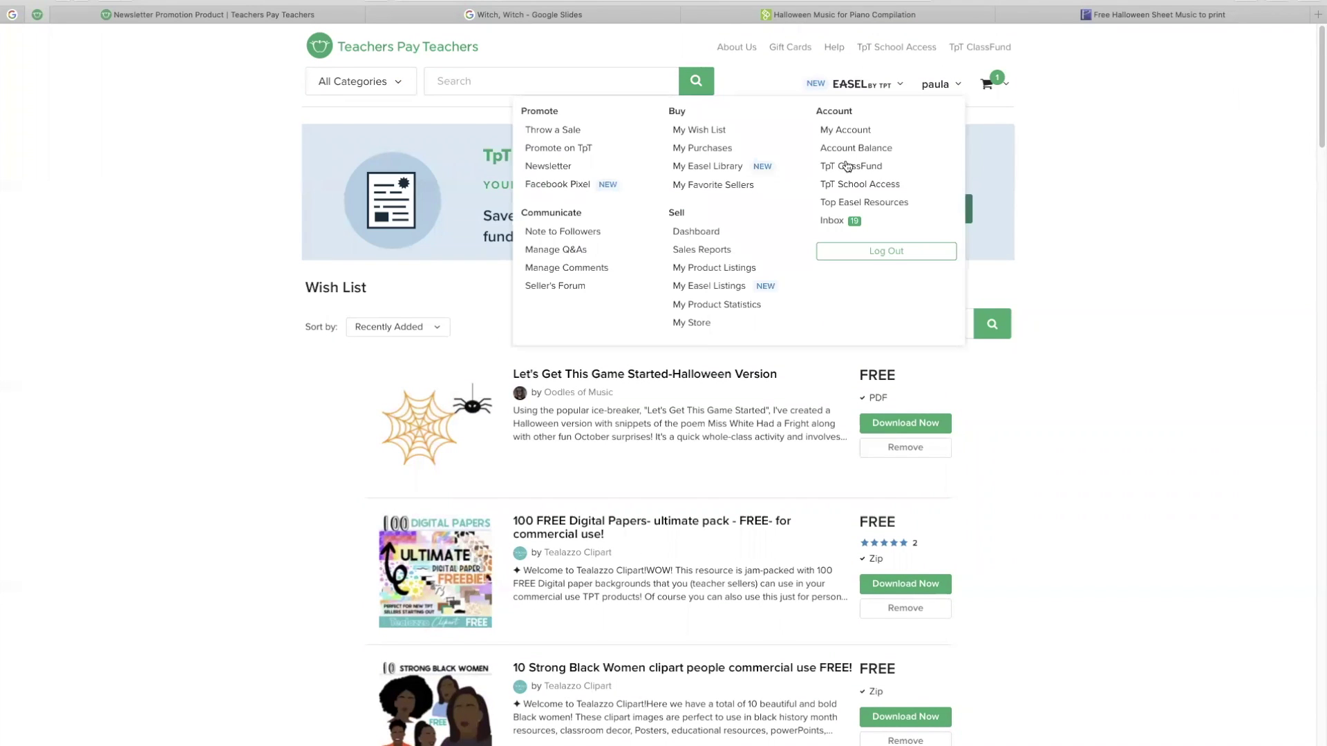
{"action": "left_click", "coordinate": [728, 155]}
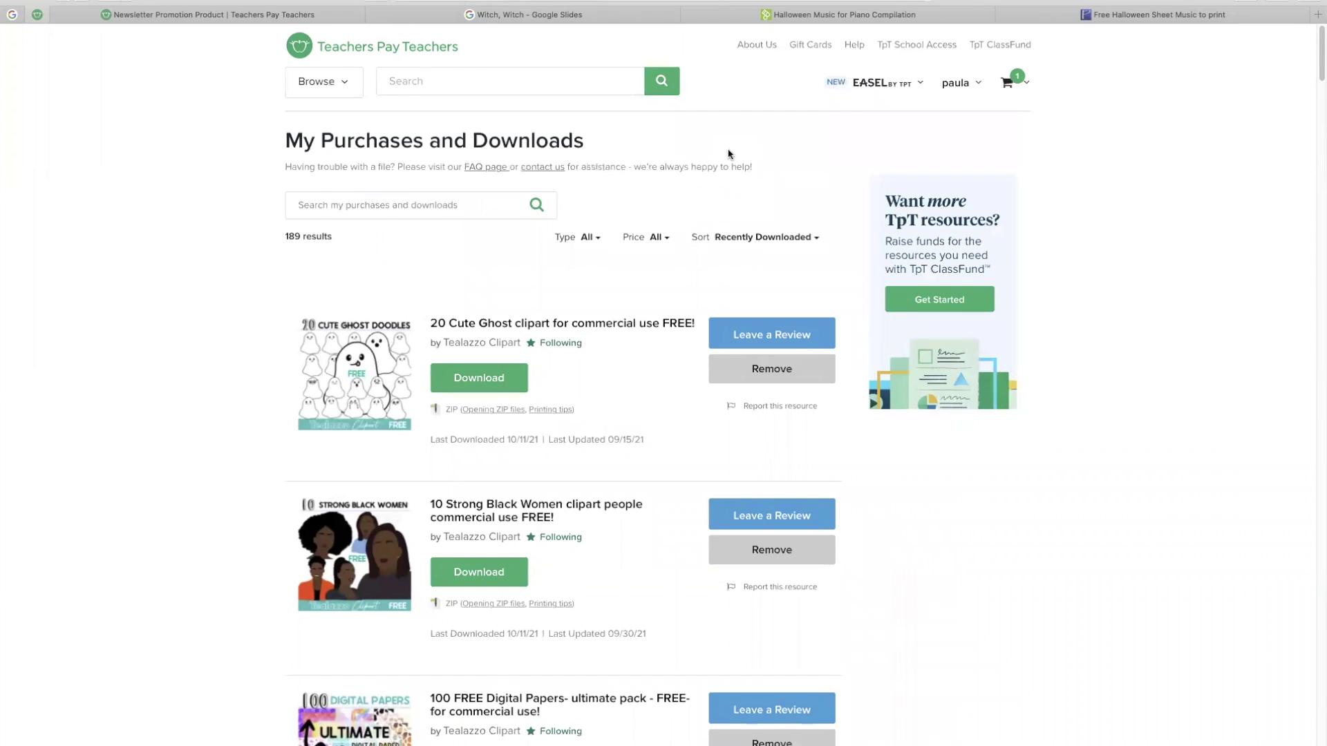
- Open the review form for the purchased Matching Jigsaw Puzzle Card Templates and choose "My own purposes" as the use
{"action": "scroll", "coordinate": [619, 471], "scroll_direction": "down", "scroll_amount": 4}
{"action": "scroll", "coordinate": [619, 472], "scroll_direction": "down", "scroll_amount": 8}
{"action": "scroll", "coordinate": [619, 470], "scroll_direction": "down", "scroll_amount": 8}
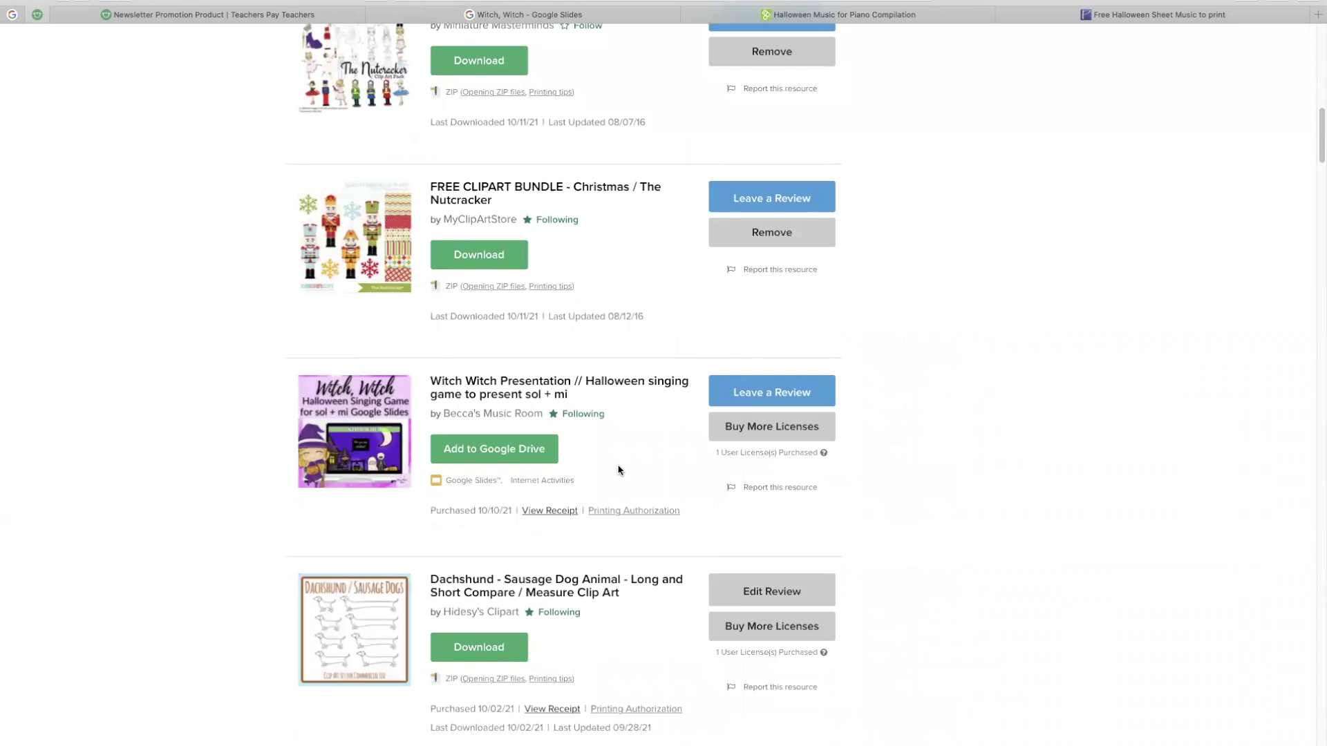
{"action": "scroll", "coordinate": [619, 470], "scroll_direction": "down", "scroll_amount": 11}
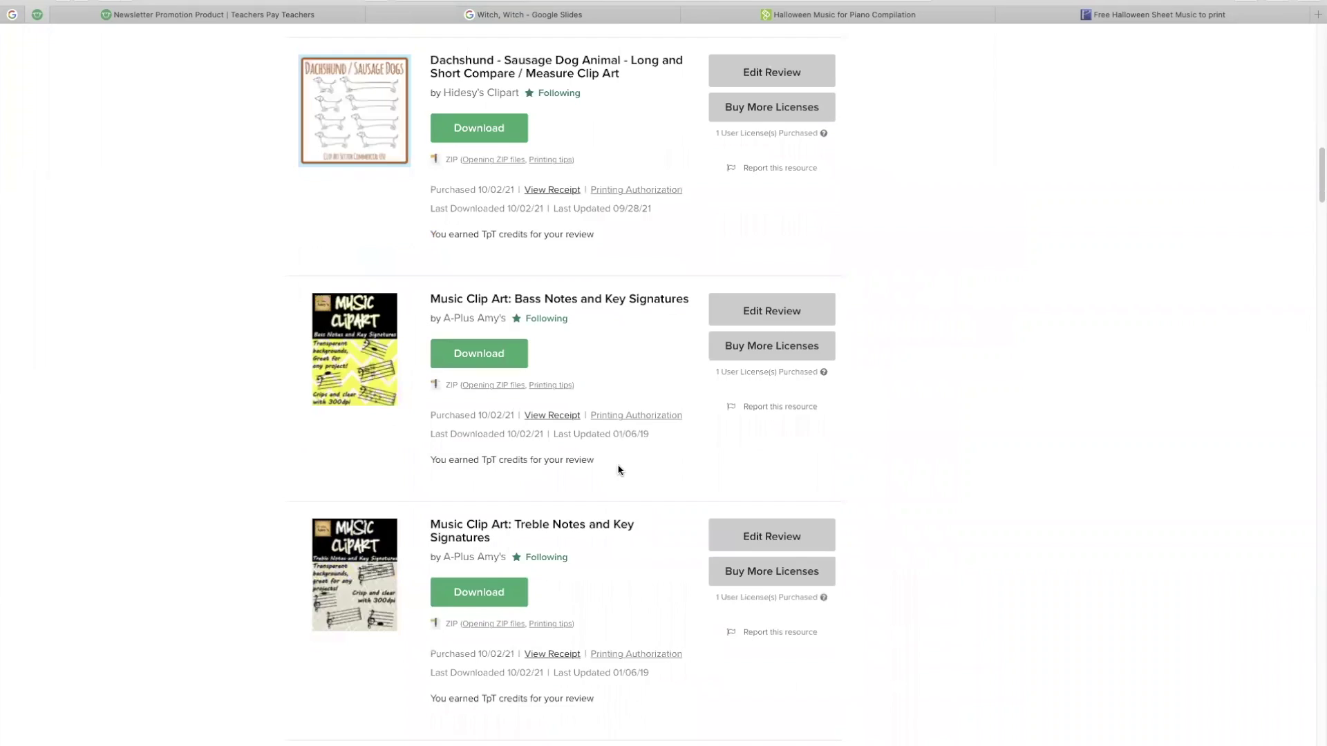
{"action": "scroll", "coordinate": [620, 470], "scroll_direction": "down", "scroll_amount": 7}
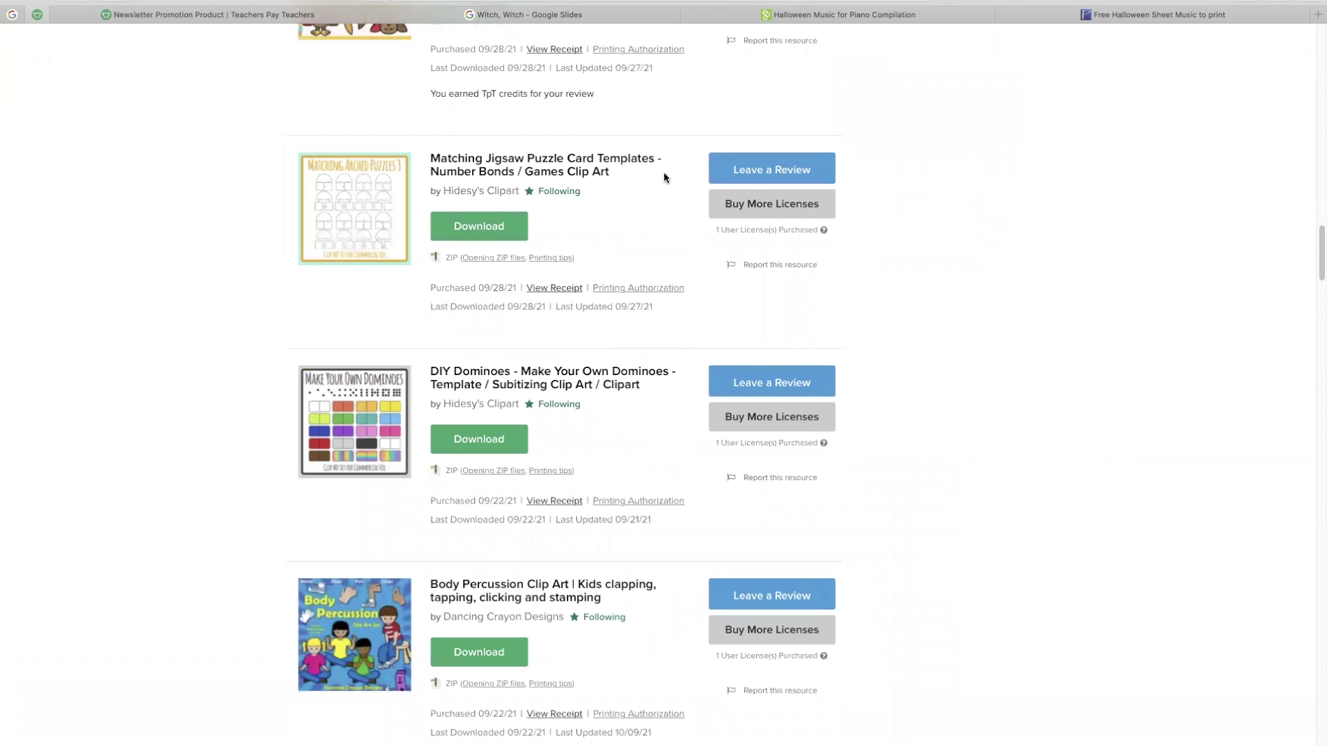
{"action": "left_click", "coordinate": [771, 169]}
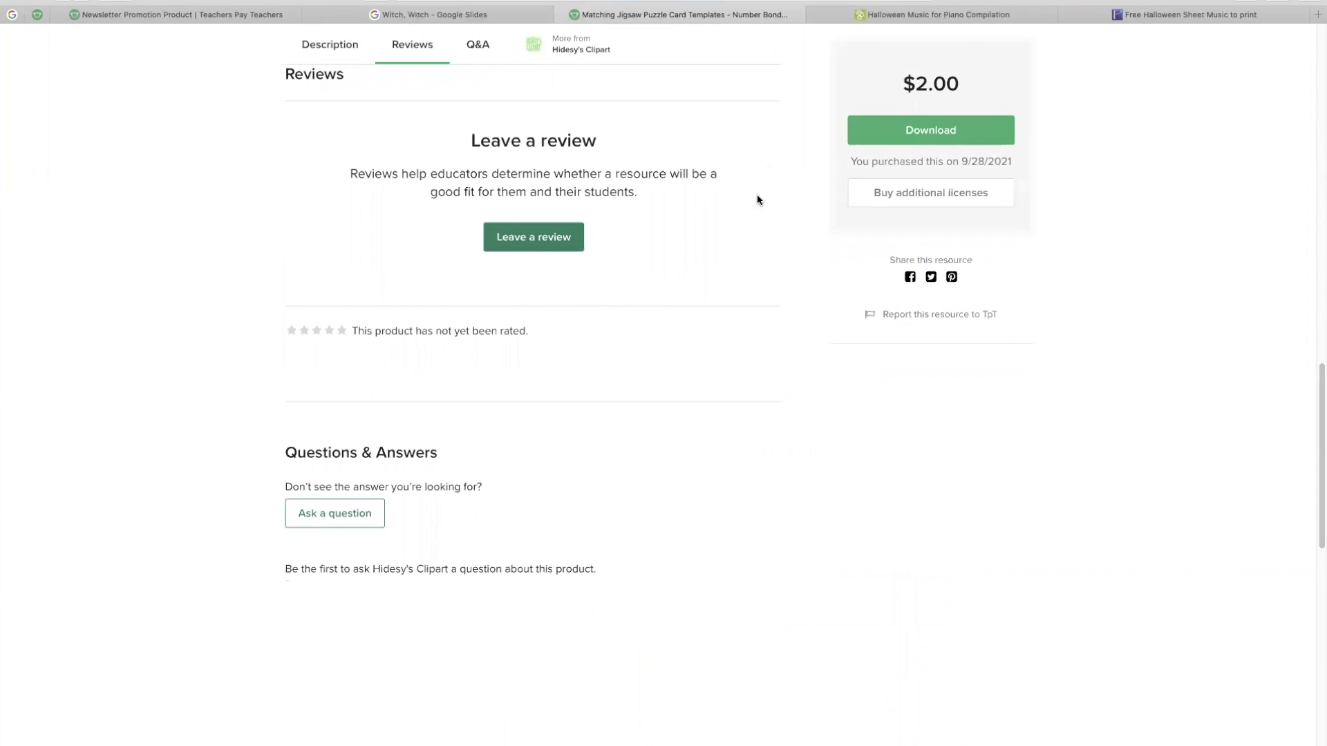
{"action": "left_click", "coordinate": [542, 248]}
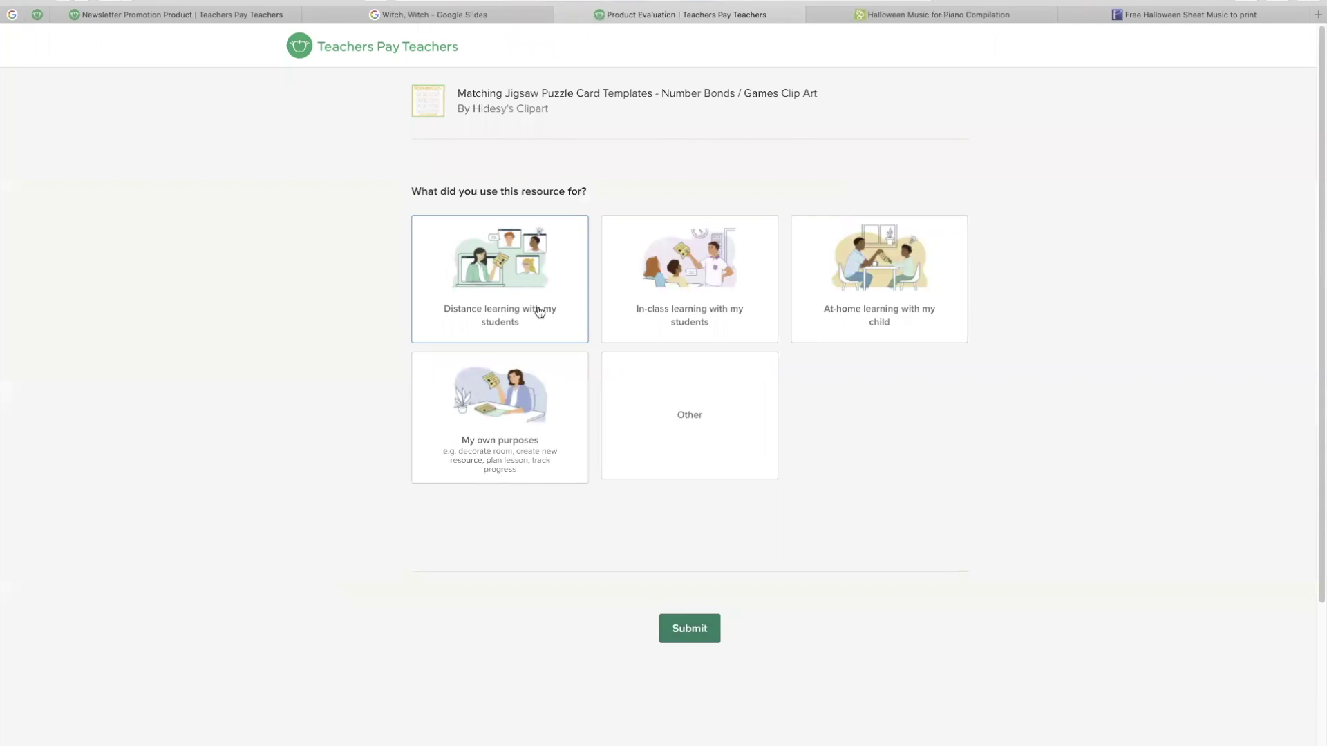
{"action": "left_click", "coordinate": [505, 380]}
- Rate the resource Extremely and begin the written review with "I adore all of Hidesy's clip art"
{"action": "double_click", "coordinate": [911, 125]}
{"action": "left_click", "coordinate": [469, 326]}
{"action": "type", "text": "I ad"}
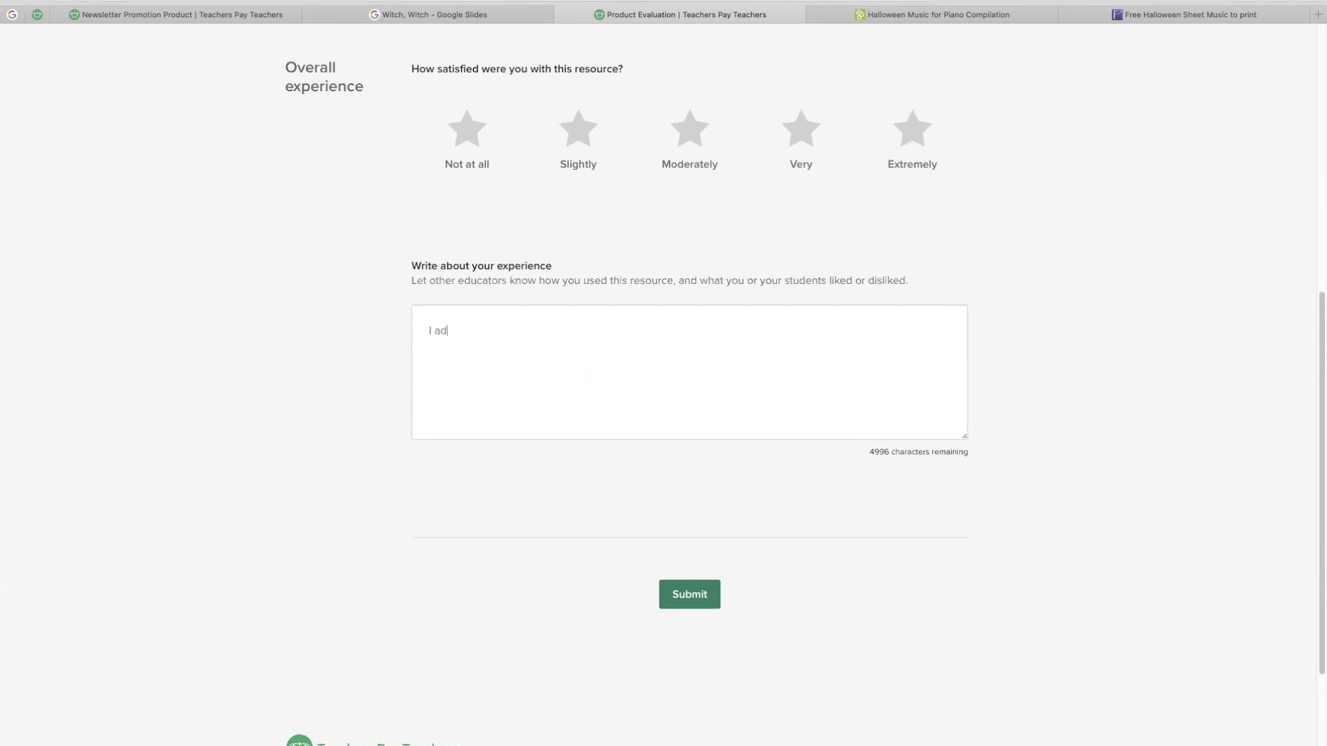
{"action": "type", "text": "ore all of Hidesy's clips art"}
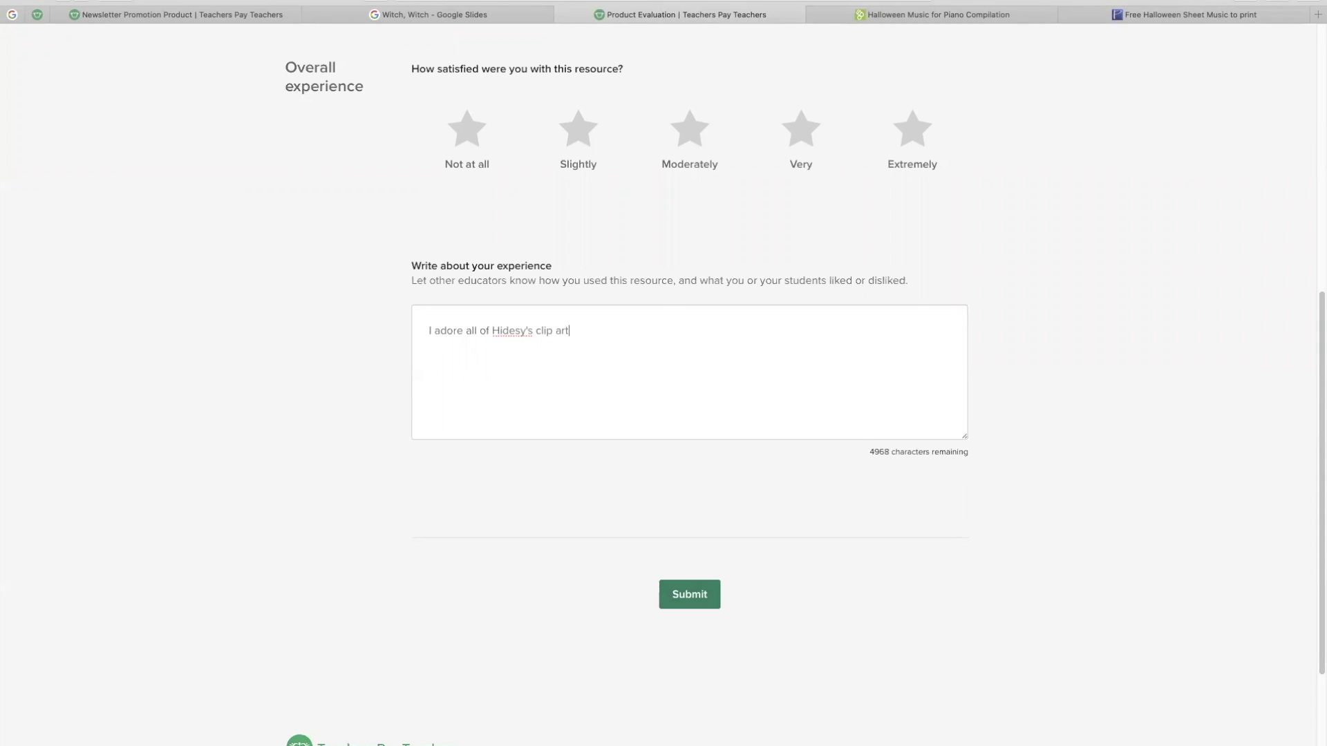
- Continue the review about commercial use for creating own products and the time-saving puzzle type clip art, end with "Thank you!", and submit it
{"action": "type", "text": "!  I use som"}
{"action": "key", "text": "BackSpace"}
{"action": "key", "text": "BackSpace"}
{"action": "key", "text": "BackSpace"}
{"action": "type", "text": "for commercial use - for creating my own products.  And, I love these puzz"}
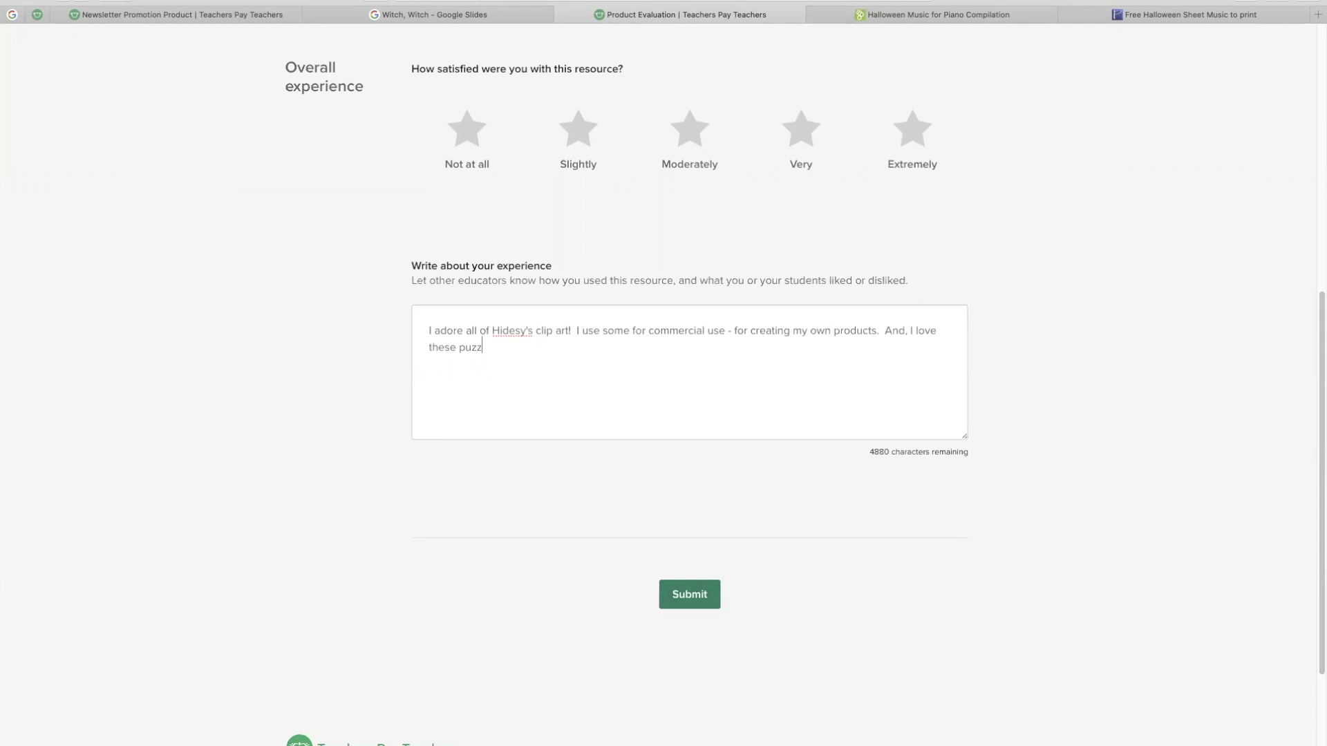
{"action": "type", "text": "le type clip art pieces bc they save me time!  Thank you!"}
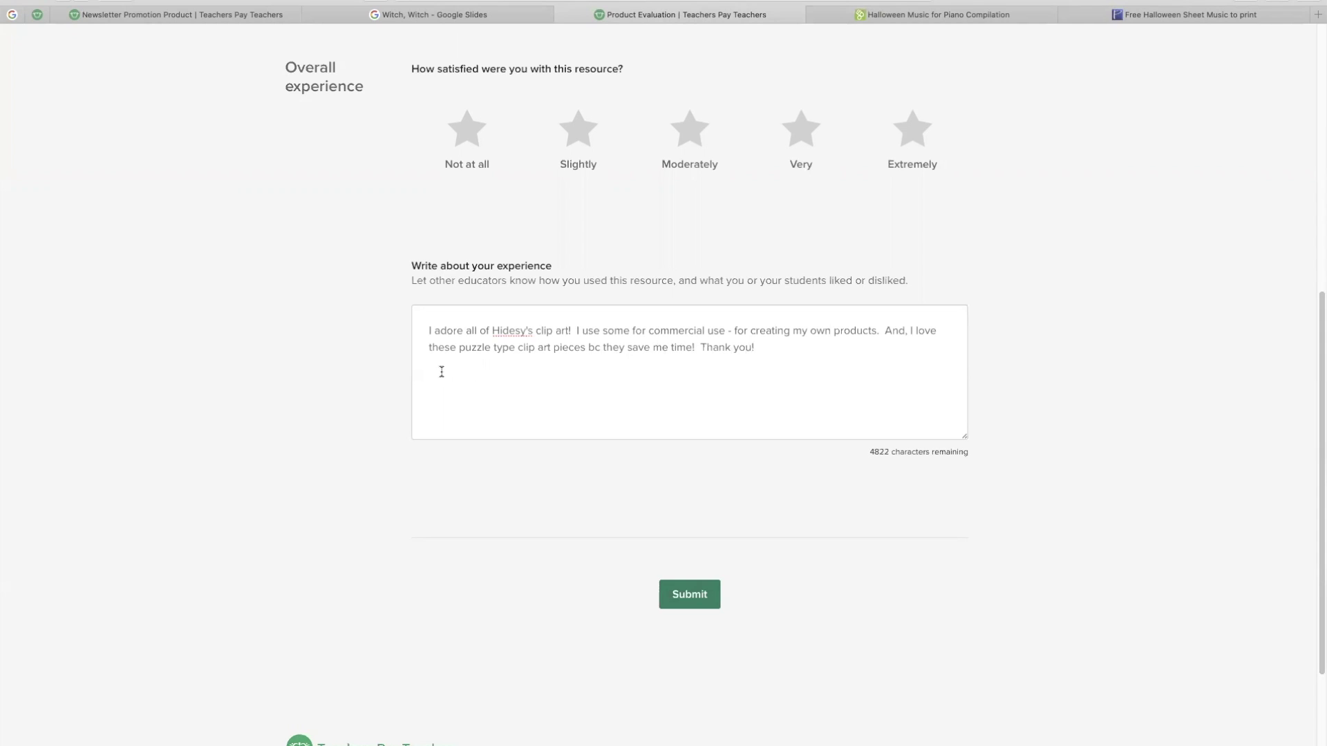
{"action": "left_click", "coordinate": [694, 598]}
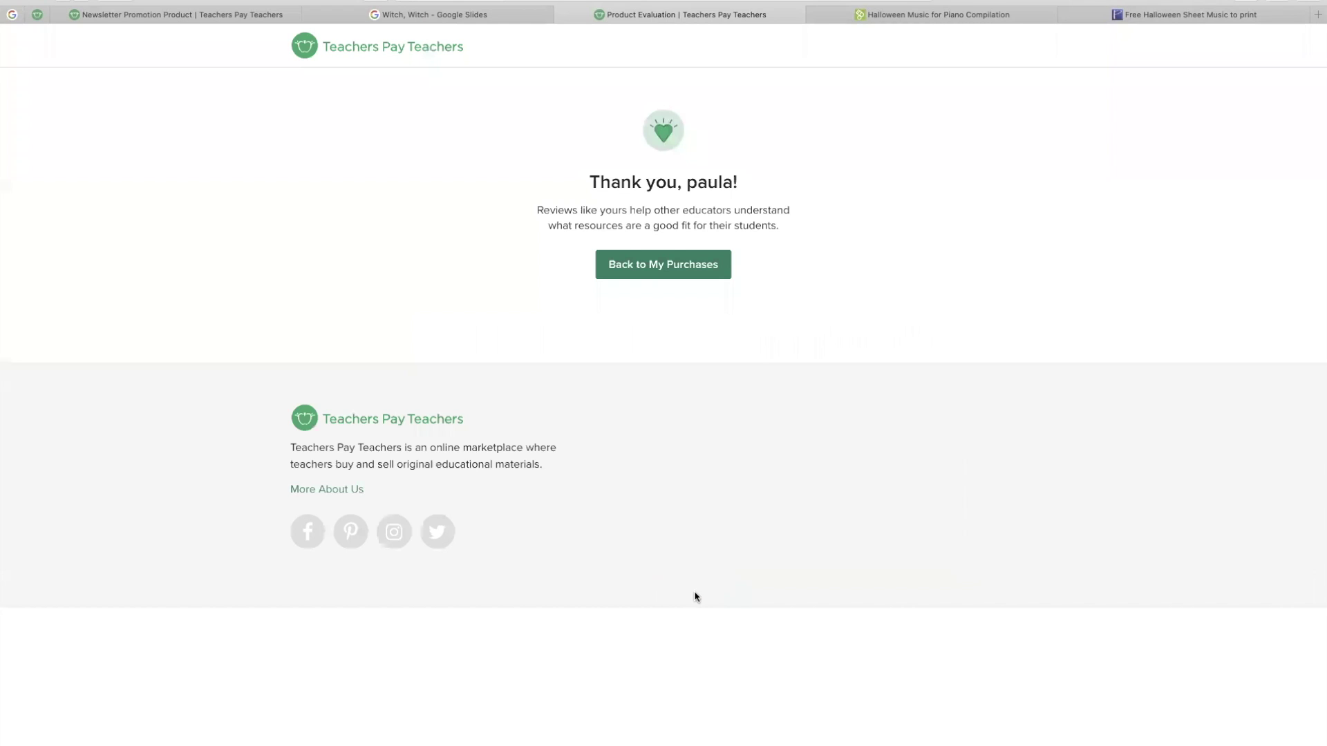
- Return to the purchases and check the review status of the Matching Jigsaw Puzzle Card Templates
{"action": "left_click", "coordinate": [691, 267]}
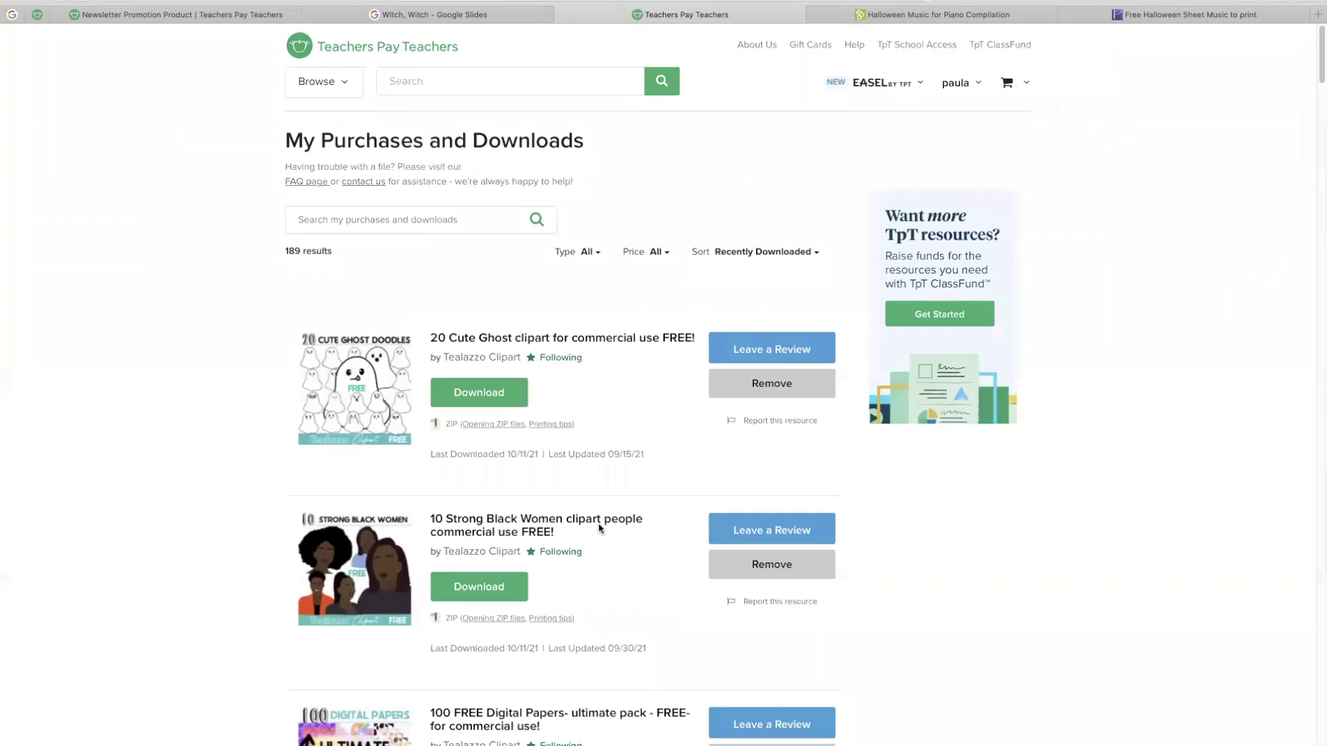
{"action": "scroll", "coordinate": [601, 530], "scroll_direction": "down", "scroll_amount": 15}
{"action": "scroll", "coordinate": [603, 529], "scroll_direction": "down", "scroll_amount": 9}
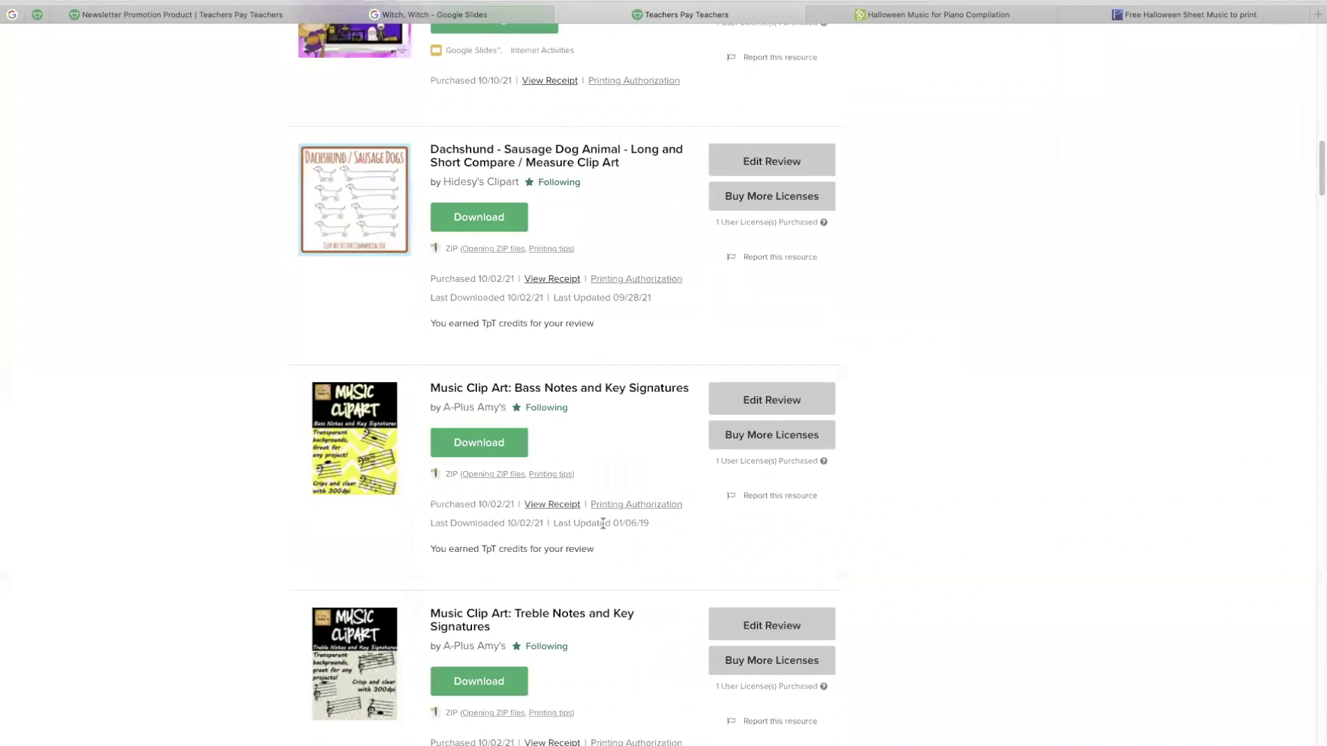
{"action": "scroll", "coordinate": [603, 529], "scroll_direction": "down", "scroll_amount": 9}
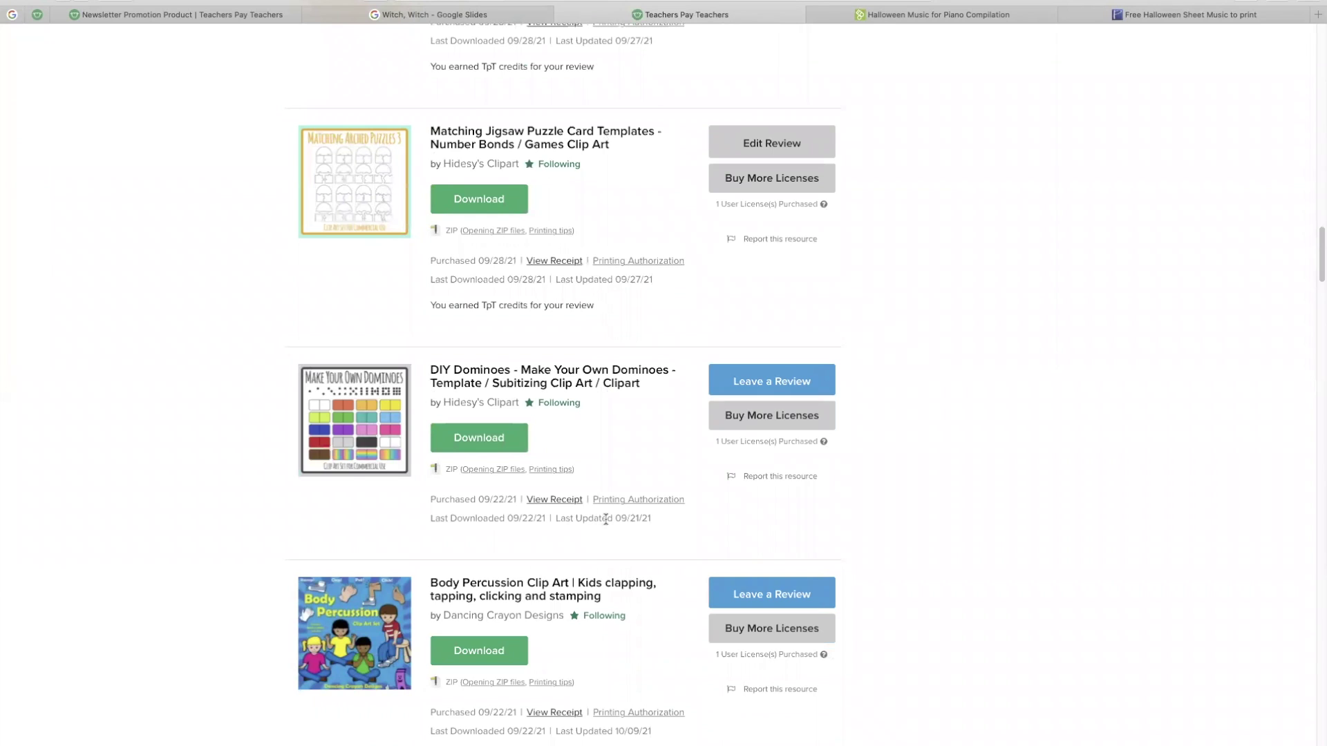
- Open the review form for the Body Percussion Clip Art and choose "My own purposes" as the use
{"action": "scroll", "coordinate": [605, 519], "scroll_direction": "down", "scroll_amount": 2}
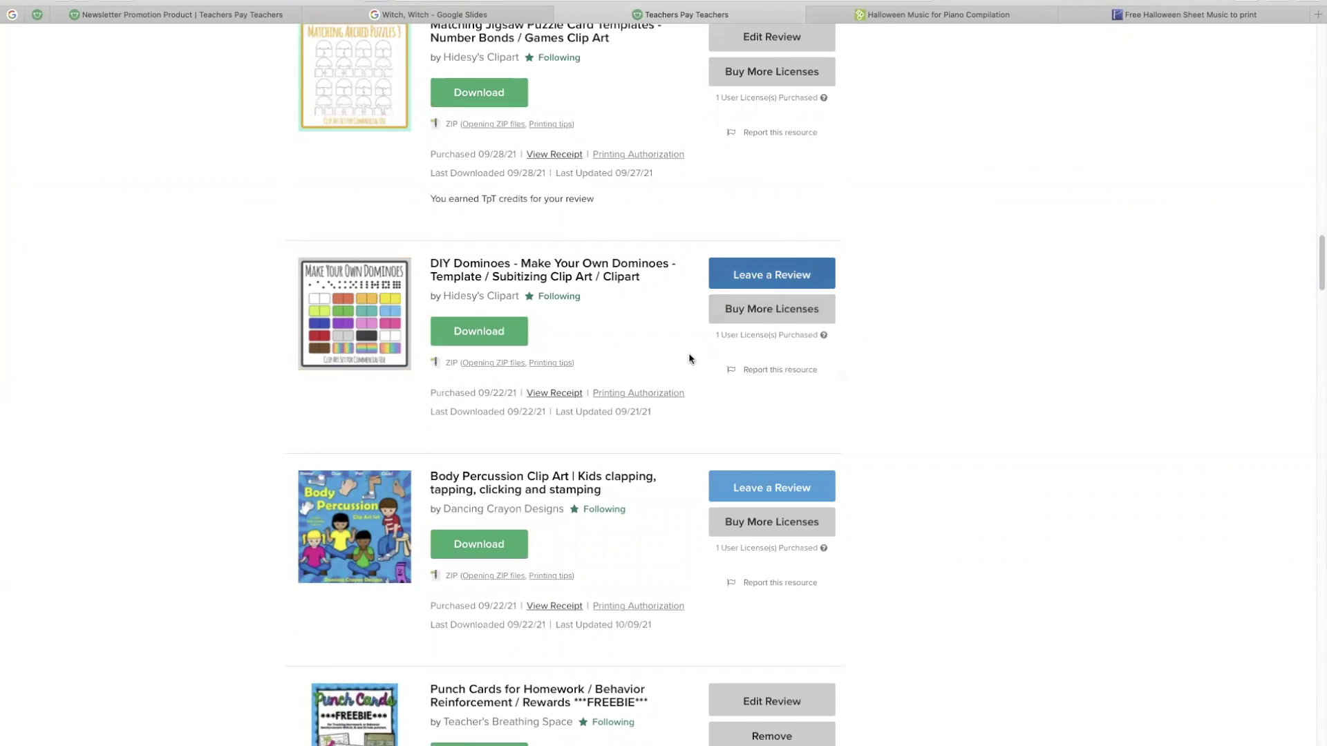
{"action": "scroll", "coordinate": [657, 438], "scroll_direction": "down", "scroll_amount": 3}
{"action": "left_click", "coordinate": [753, 261]}
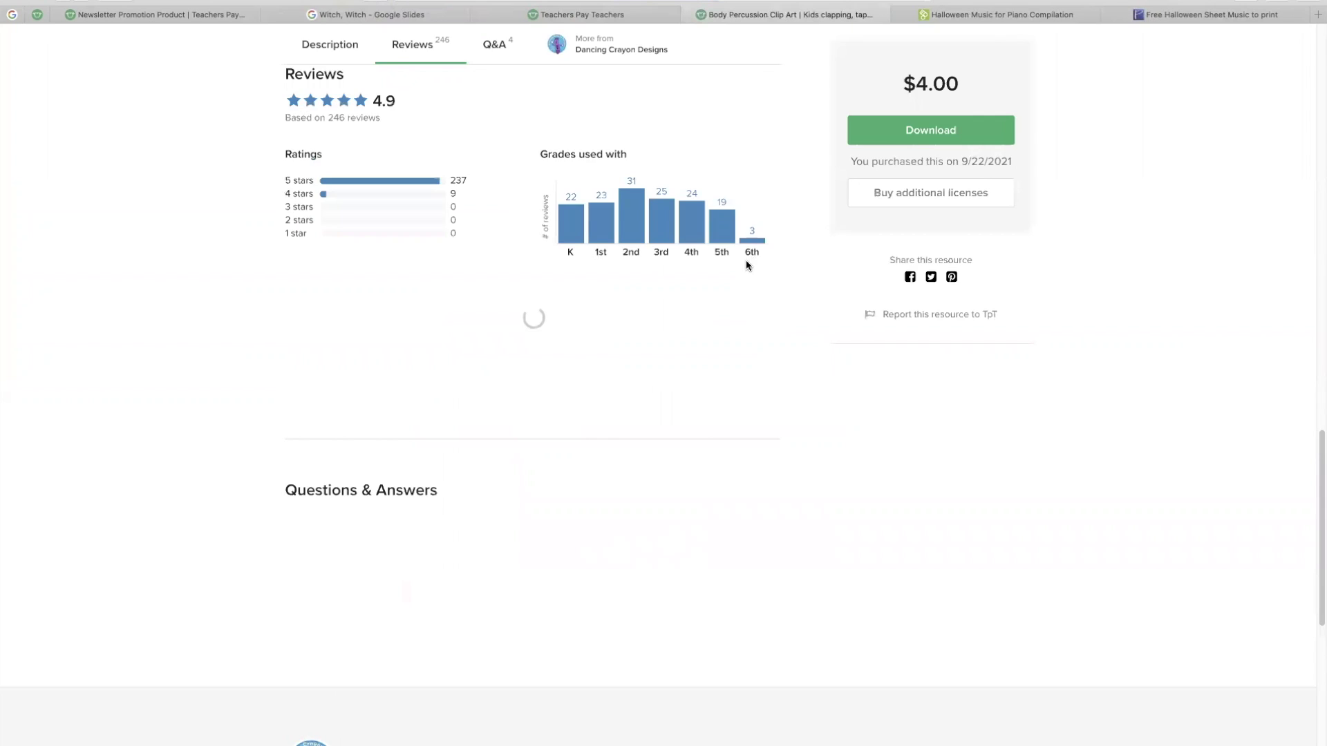
{"action": "left_click", "coordinate": [582, 250]}
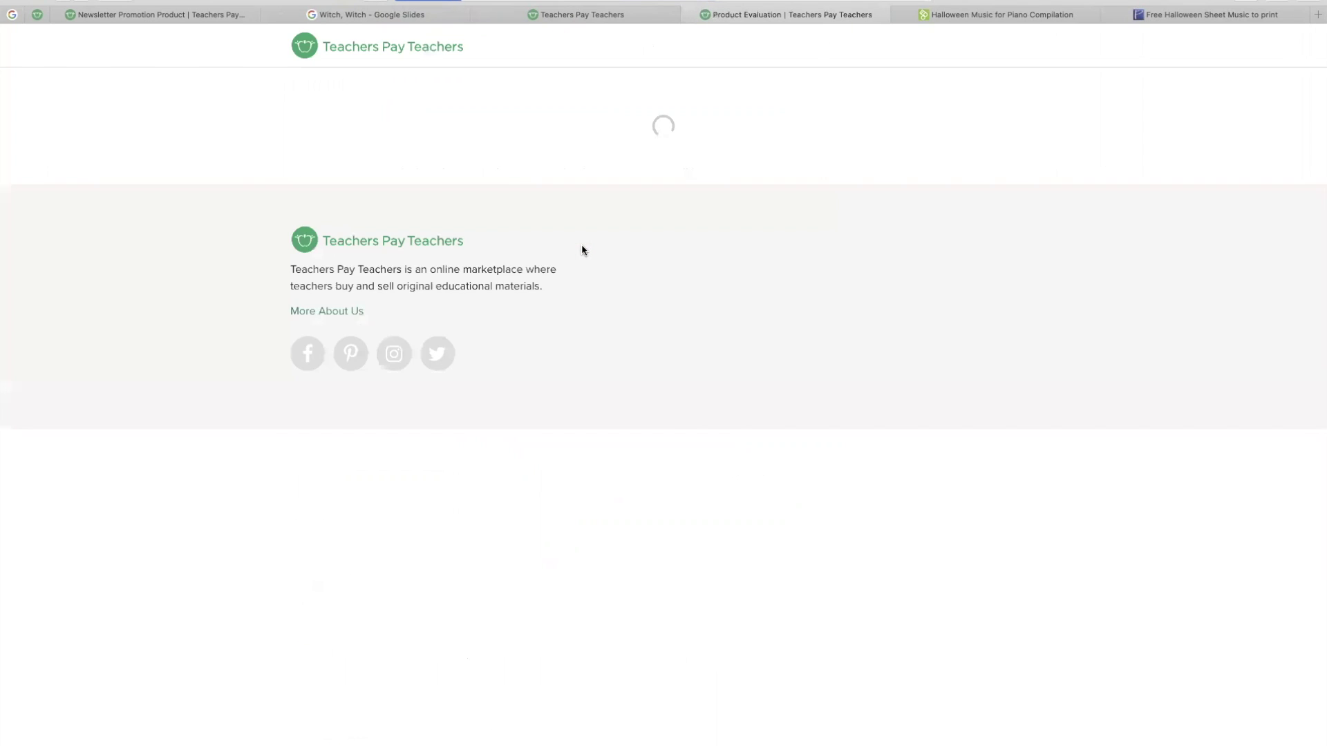
{"action": "left_click", "coordinate": [503, 420]}
- Submit an Extremely rating with "Thank you for an adorable set of clip art! I'm using them with body percussion resources I'm building! Very unique!"
{"action": "scroll", "coordinate": [498, 415], "scroll_direction": "down", "scroll_amount": 5}
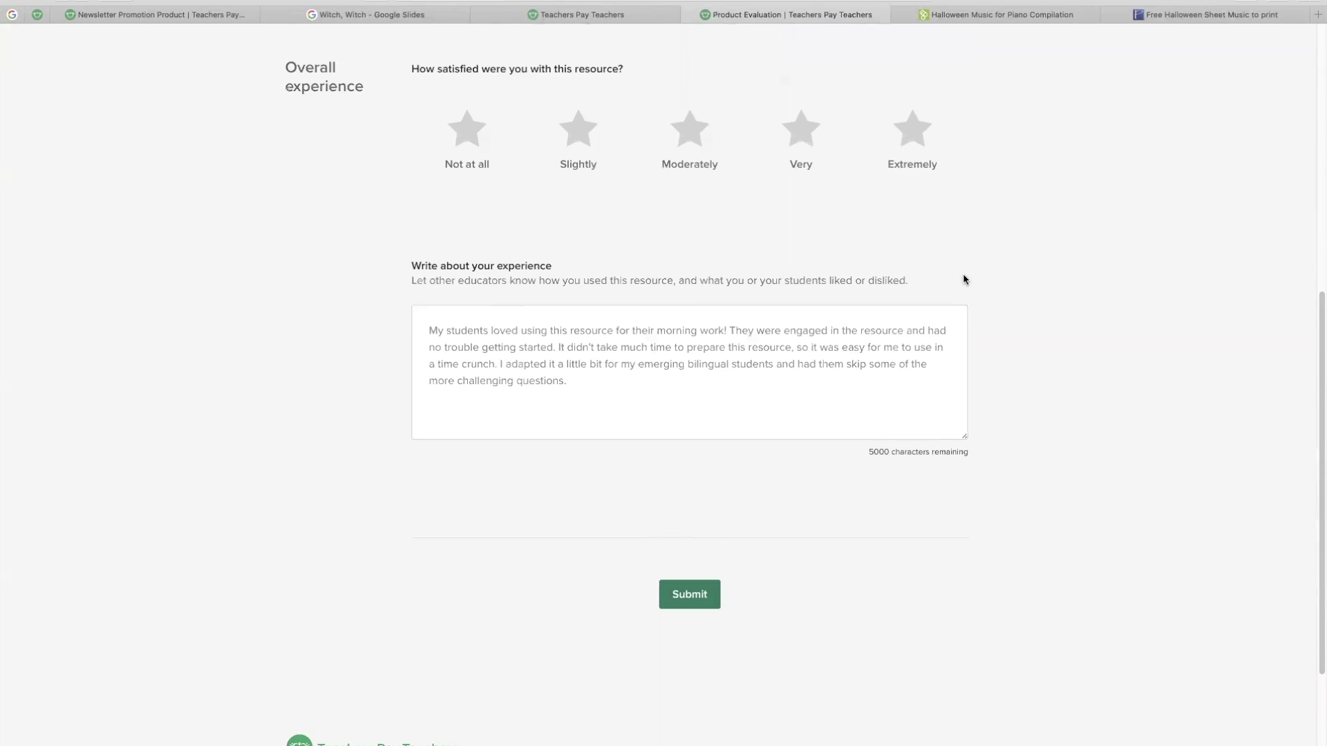
{"action": "double_click", "coordinate": [915, 138]}
{"action": "left_click", "coordinate": [519, 333]}
{"action": "type", "text": "Tha"}
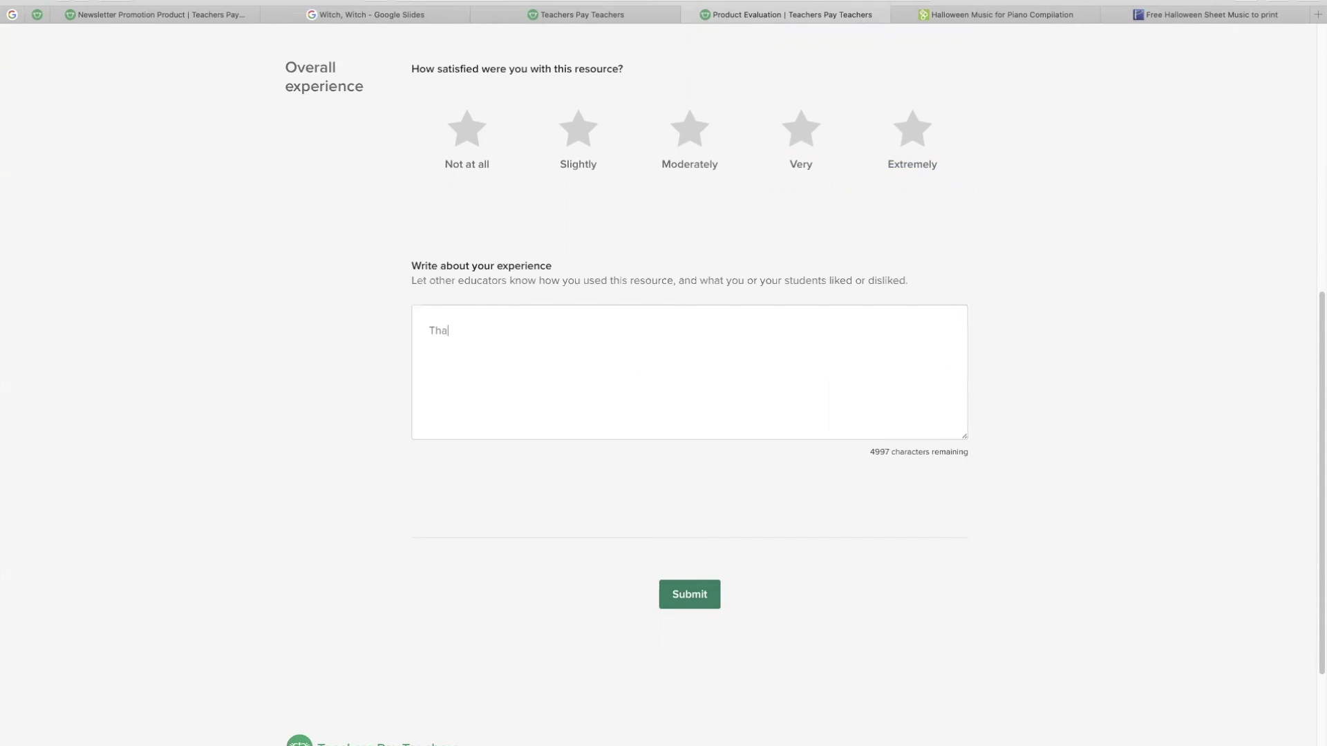
{"action": "type", "text": "nk you for an adorable set of clip art!  I'm using them with body percussion "}
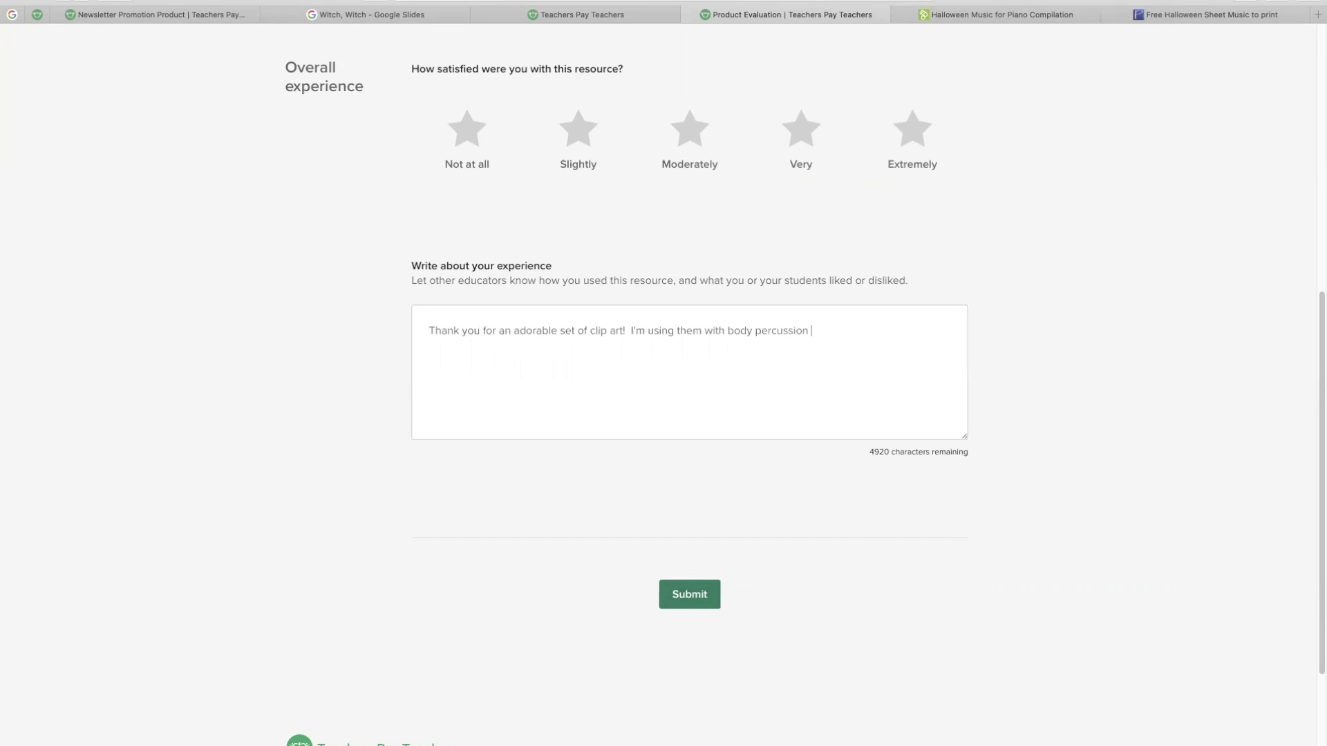
{"action": "type", "text": "resources I'm building!  Very unique!"}
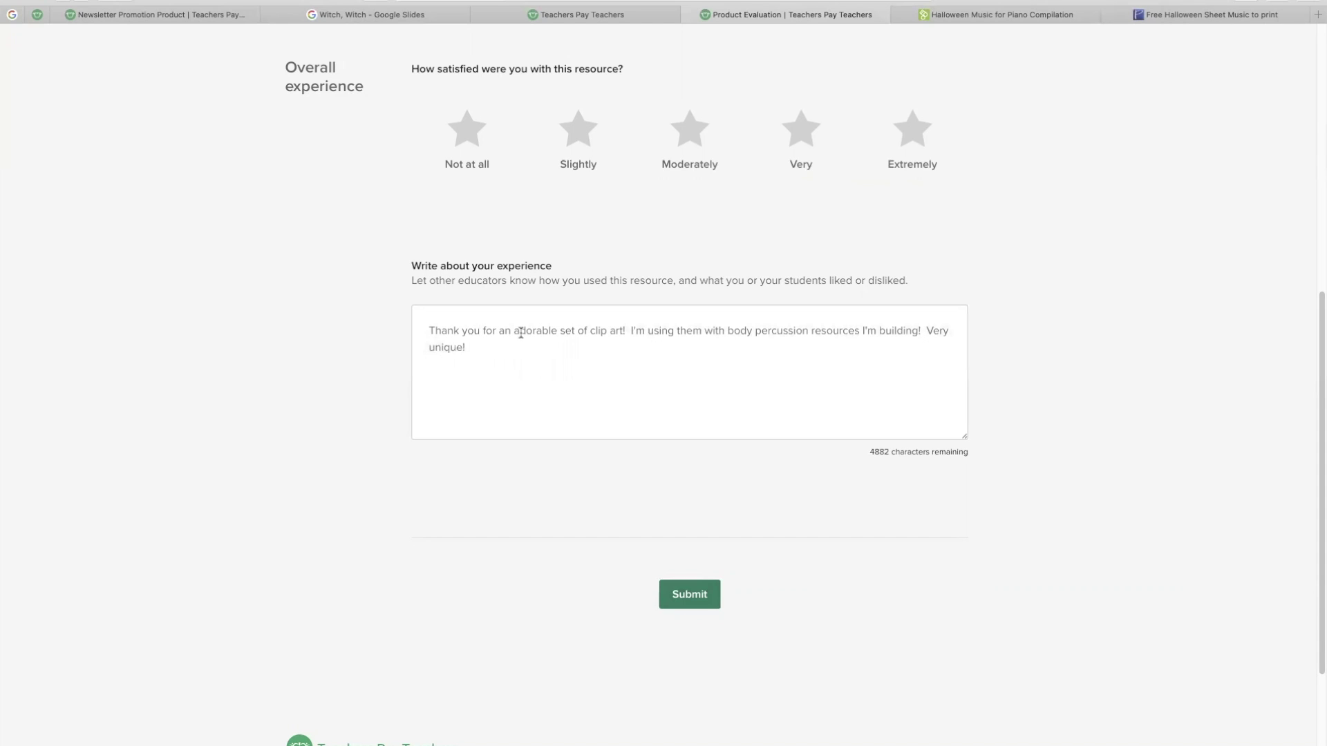
{"action": "left_click", "coordinate": [680, 596]}
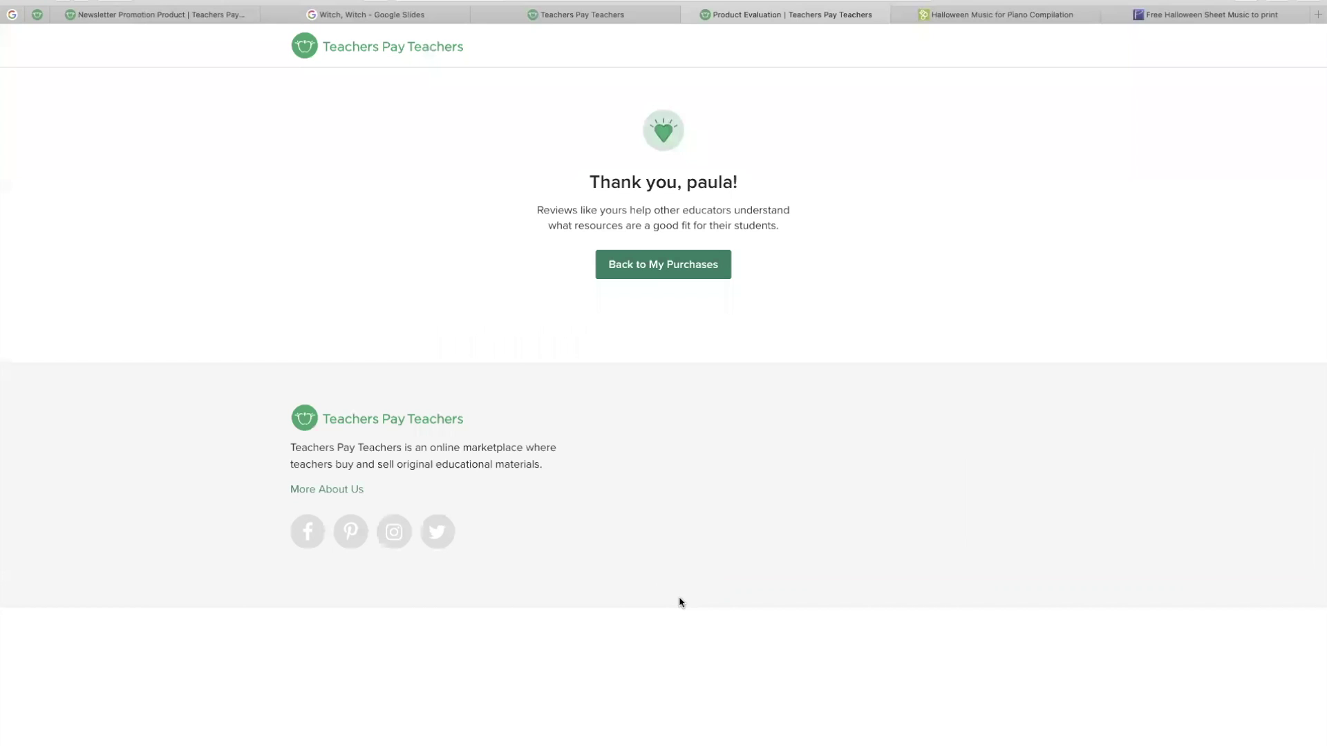
- Return to the purchases and check the review status of the Body Percussion Clip Art
{"action": "left_click", "coordinate": [651, 275]}
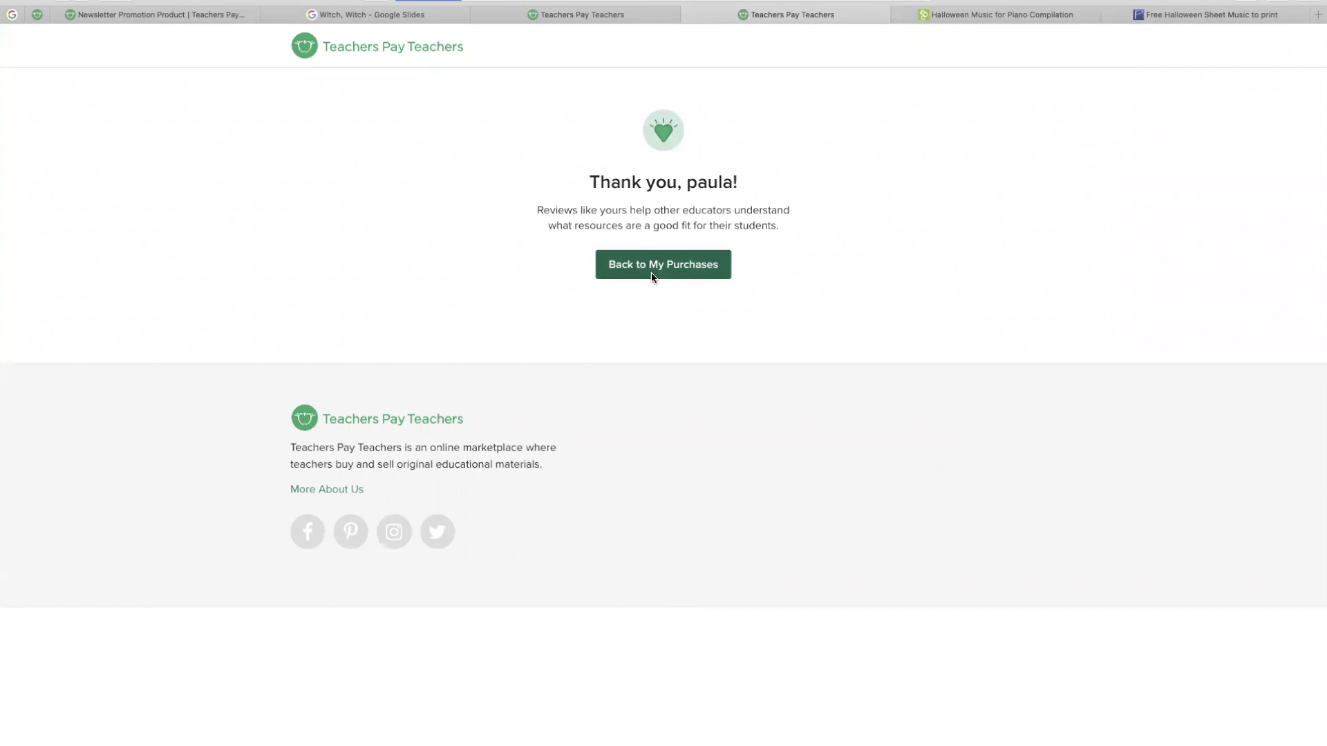
{"action": "scroll", "coordinate": [629, 415], "scroll_direction": "down", "scroll_amount": 20}
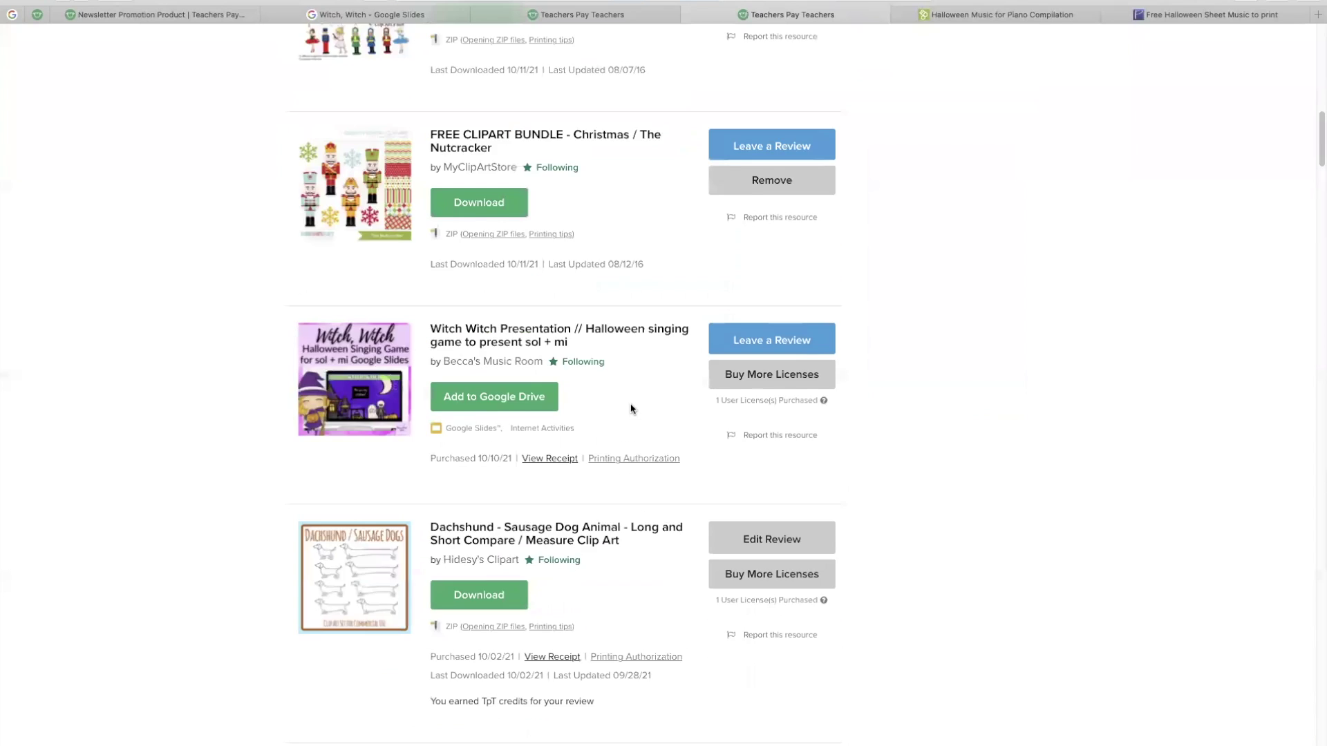
{"action": "scroll", "coordinate": [630, 404], "scroll_direction": "down", "scroll_amount": 18}
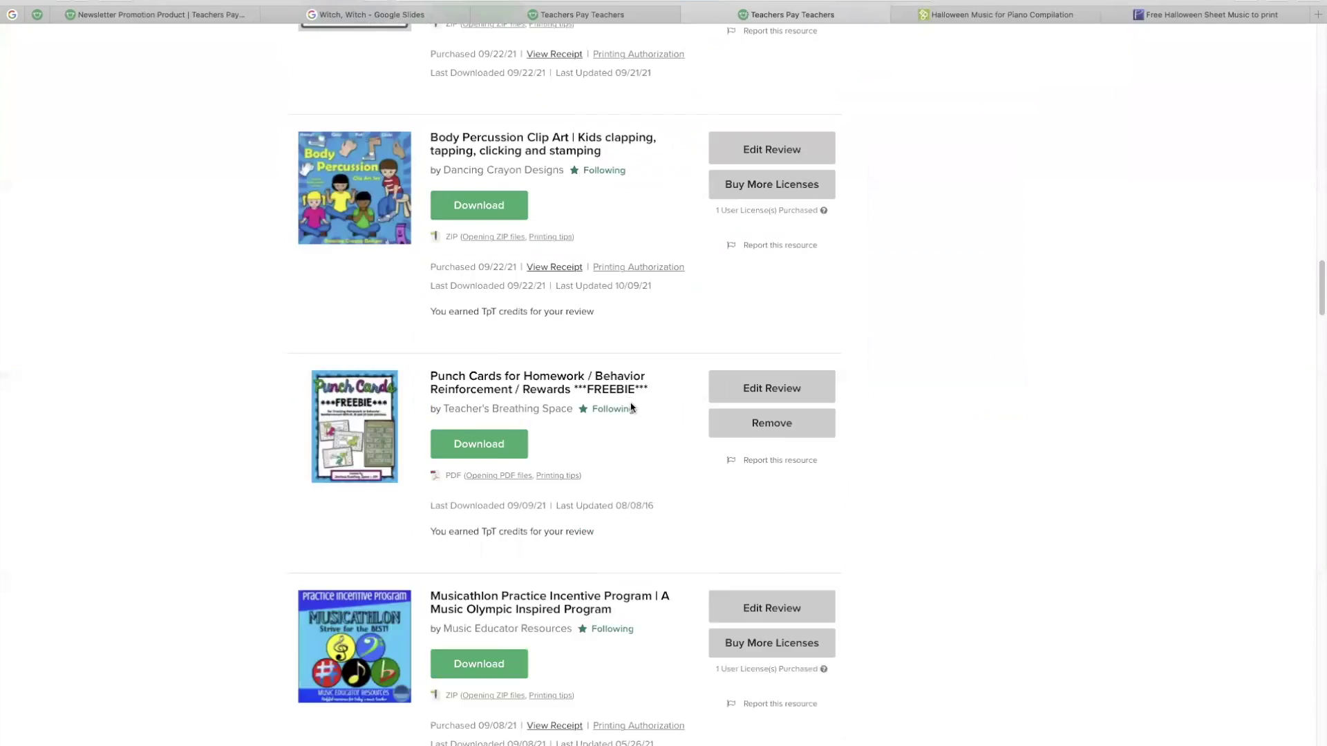
- Start a review of the French Airplane Jet Lag activity as a resource no longer planned for use, and choose "My own purposes"
{"action": "scroll", "coordinate": [630, 408], "scroll_direction": "down", "scroll_amount": 2}
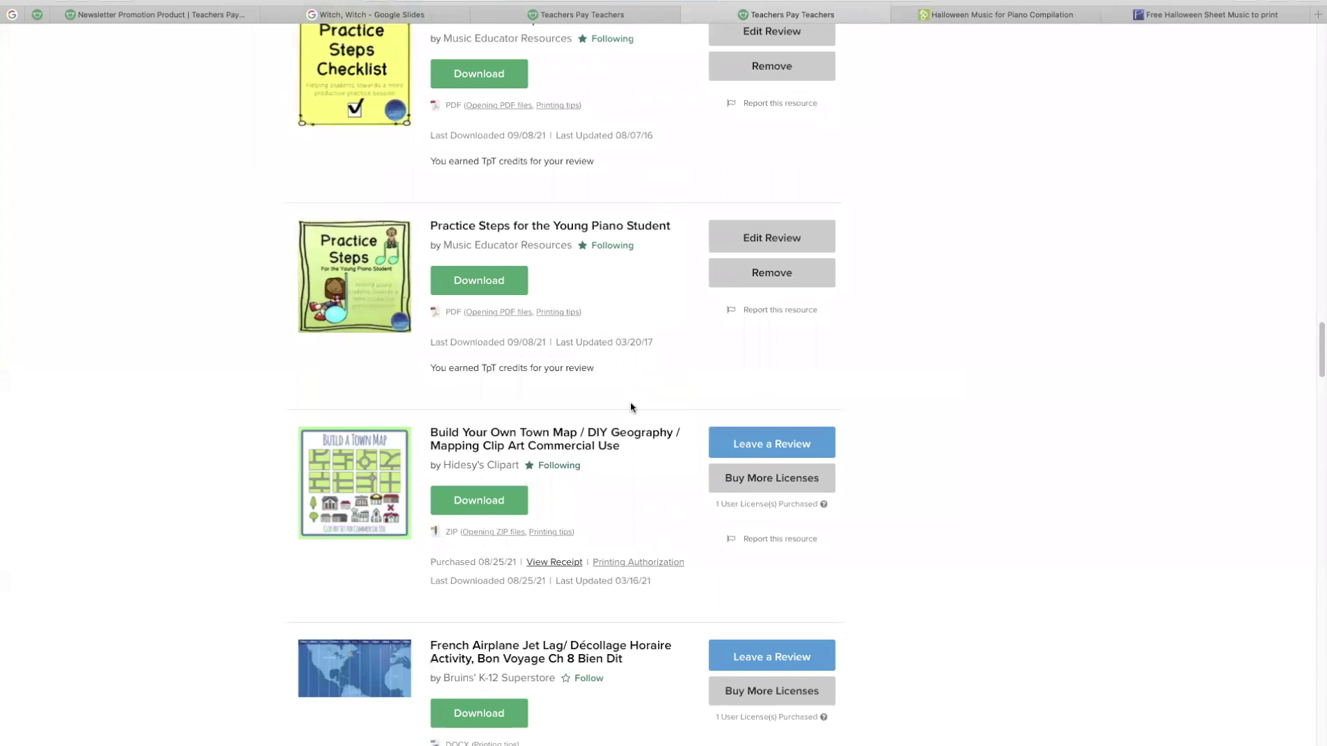
{"action": "scroll", "coordinate": [630, 408], "scroll_direction": "down", "scroll_amount": 7}
{"action": "scroll", "coordinate": [630, 408], "scroll_direction": "down", "scroll_amount": 1}
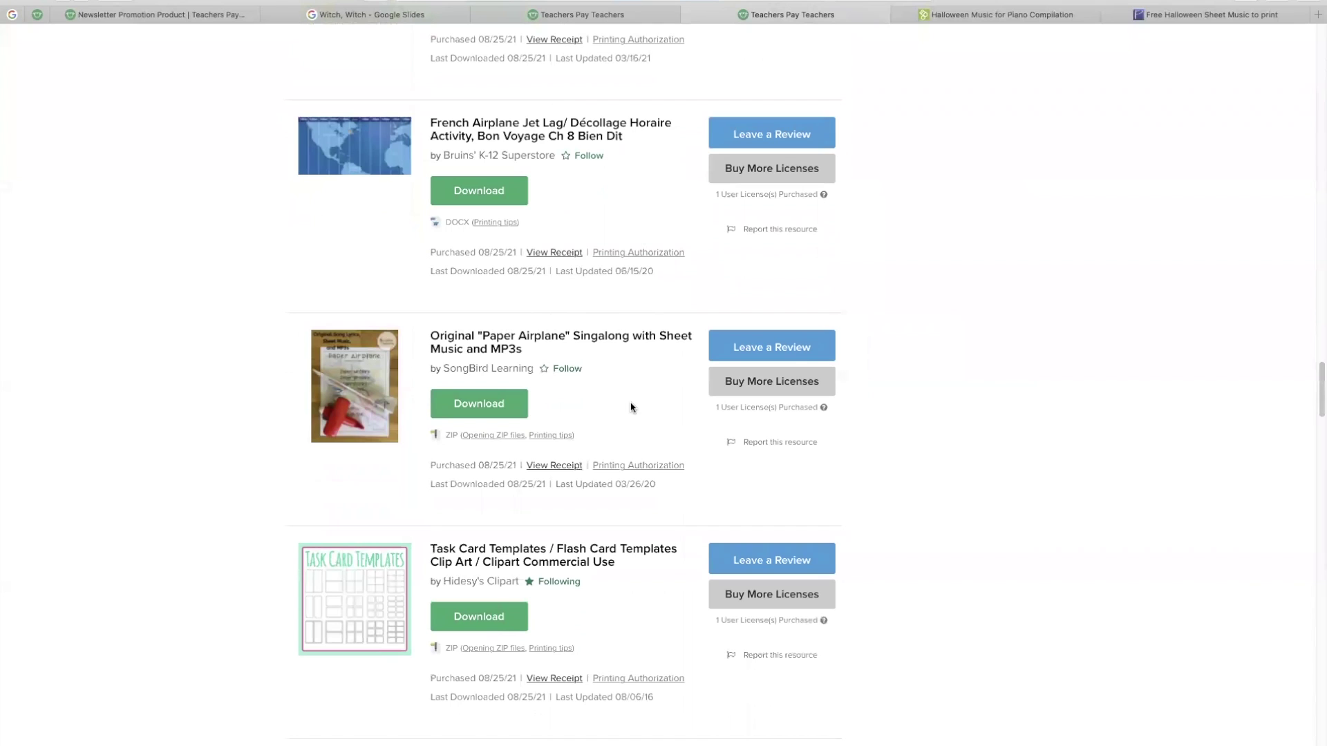
{"action": "left_click", "coordinate": [797, 134]}
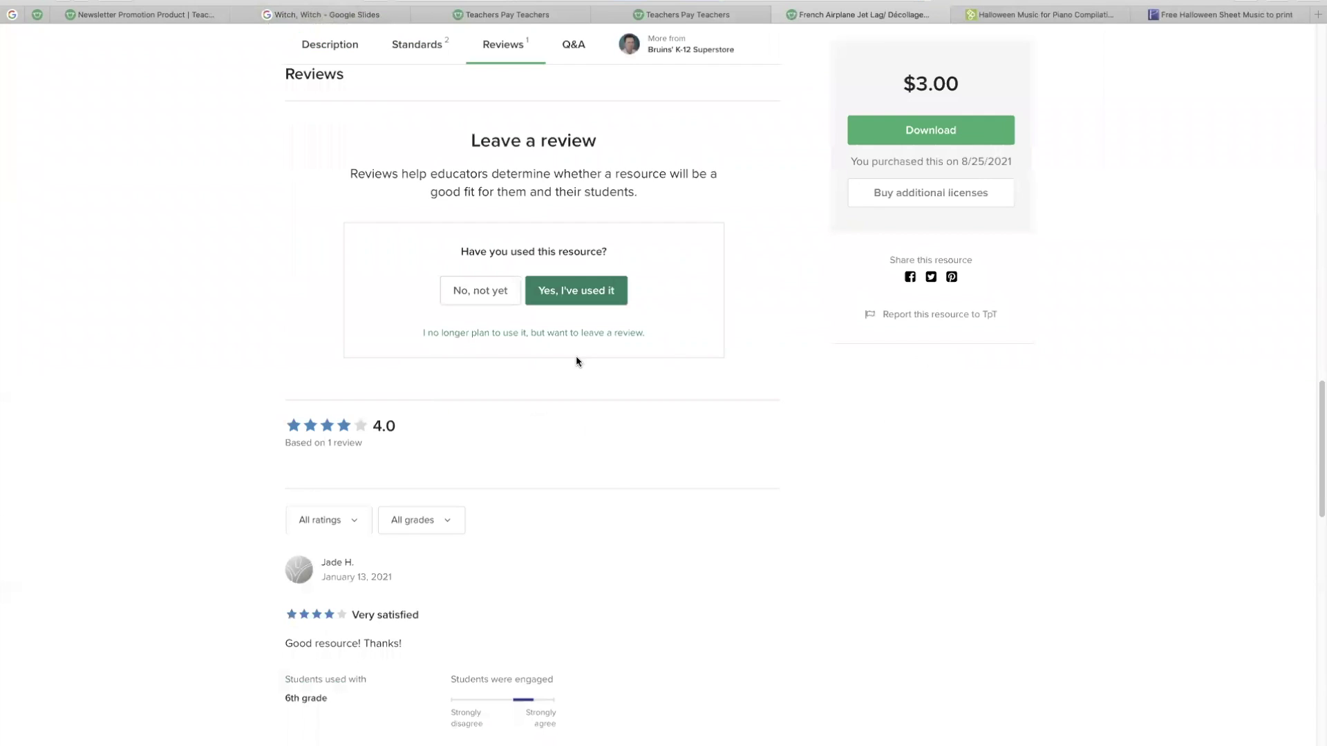
{"action": "left_click", "coordinate": [599, 334]}
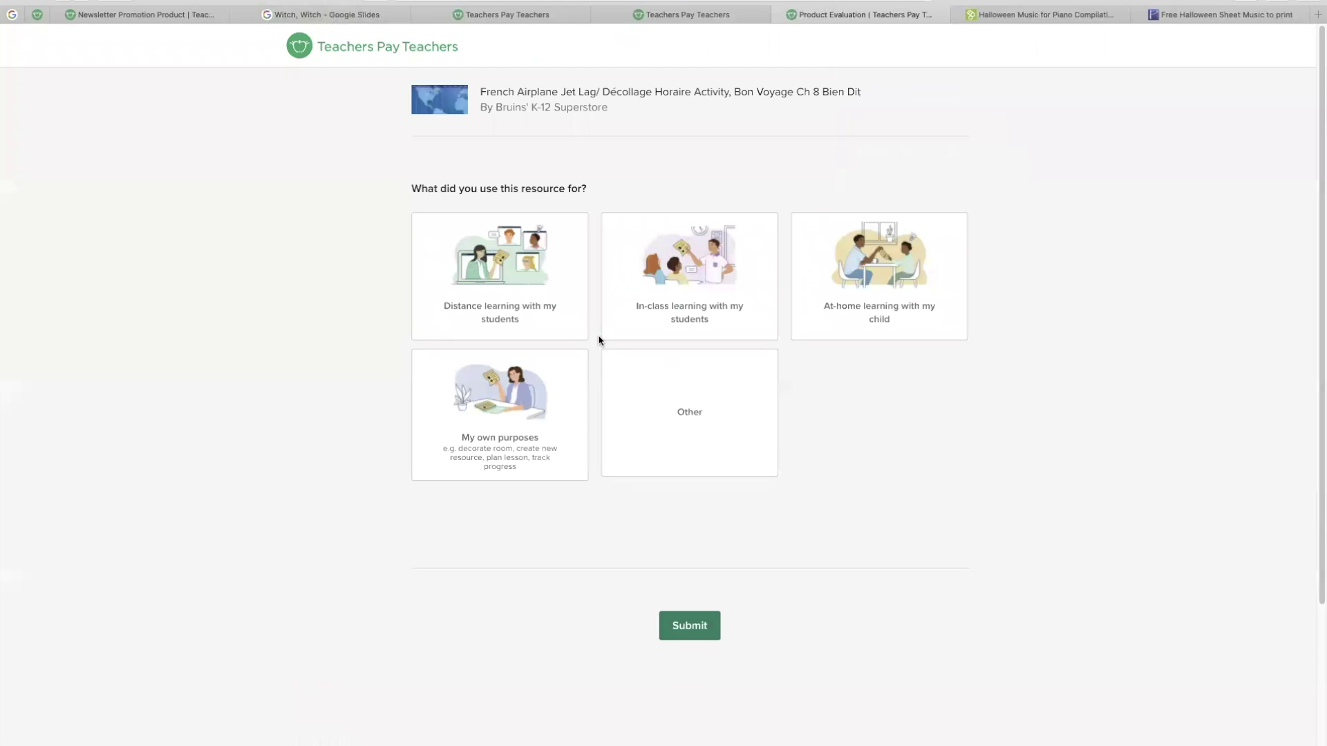
{"action": "left_click", "coordinate": [565, 371]}
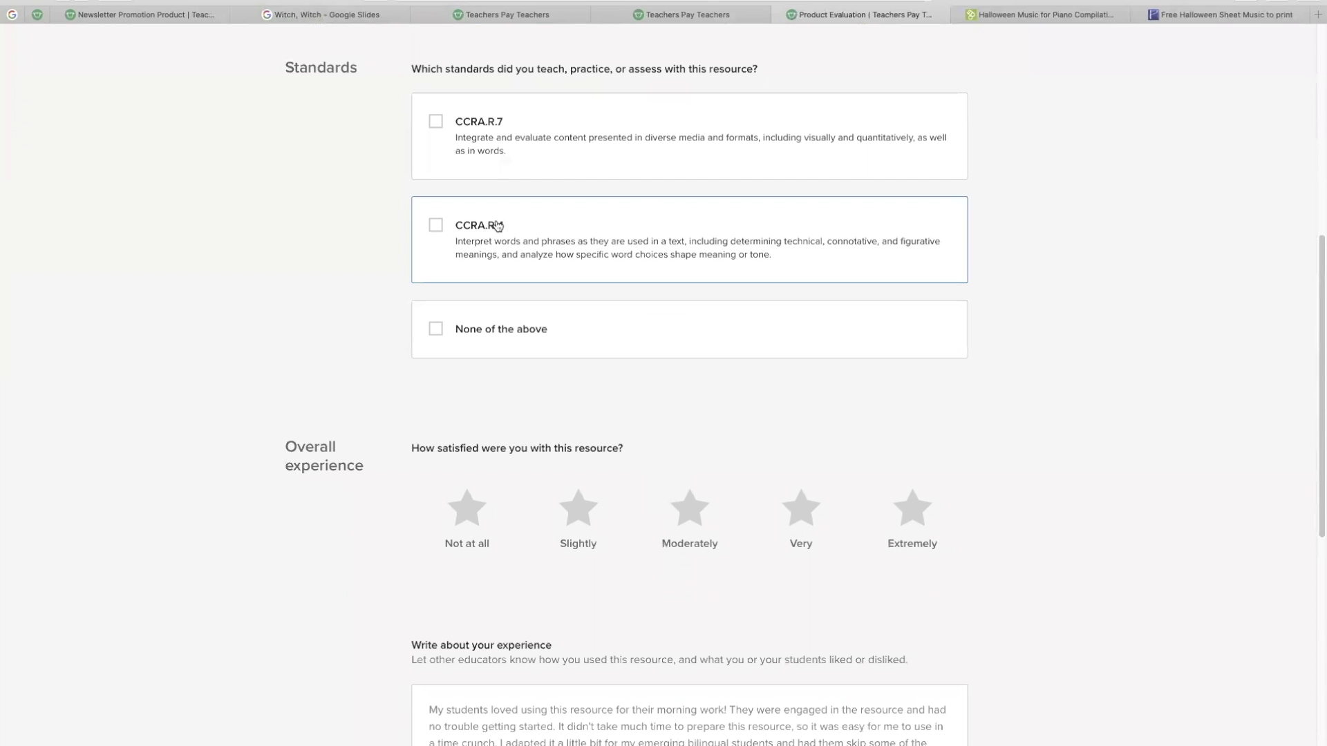
- Answer "None of the above" for the standards and rate the French Airplane Jet Lag activity Extremely
{"action": "left_click", "coordinate": [456, 339]}
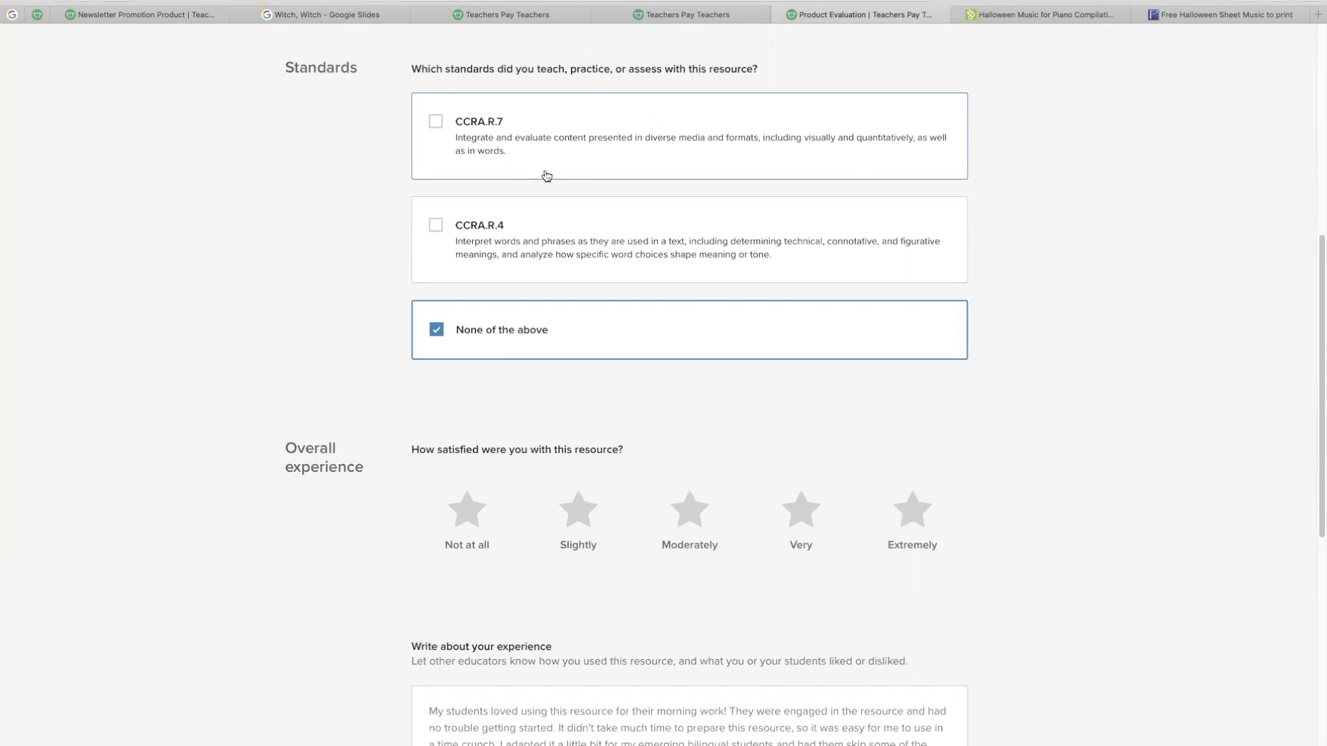
{"action": "scroll", "coordinate": [678, 370], "scroll_direction": "down", "scroll_amount": 4}
{"action": "double_click", "coordinate": [923, 245]}
- Write and submit the review "I could never make paper airplanes that will actually fly, until I used this resource"
{"action": "left_click", "coordinate": [452, 439]}
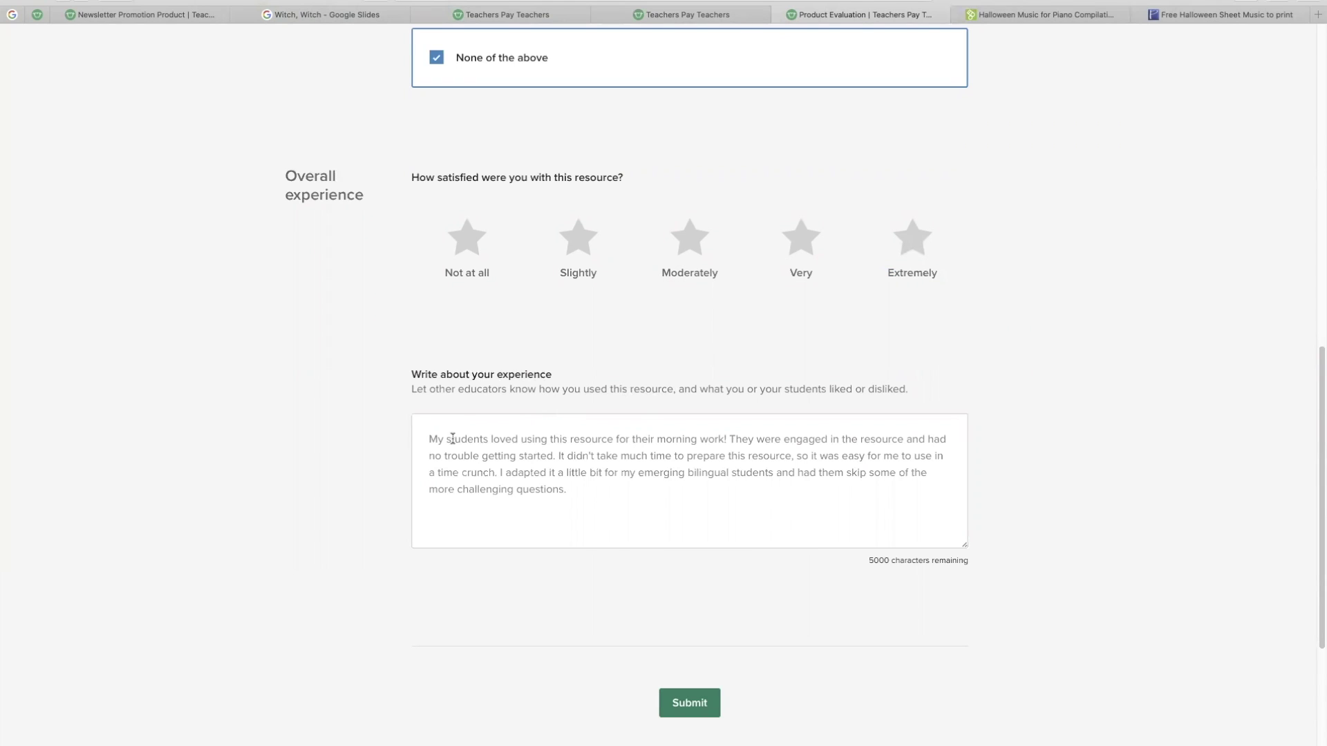
{"action": "type", "text": "I could nev"}
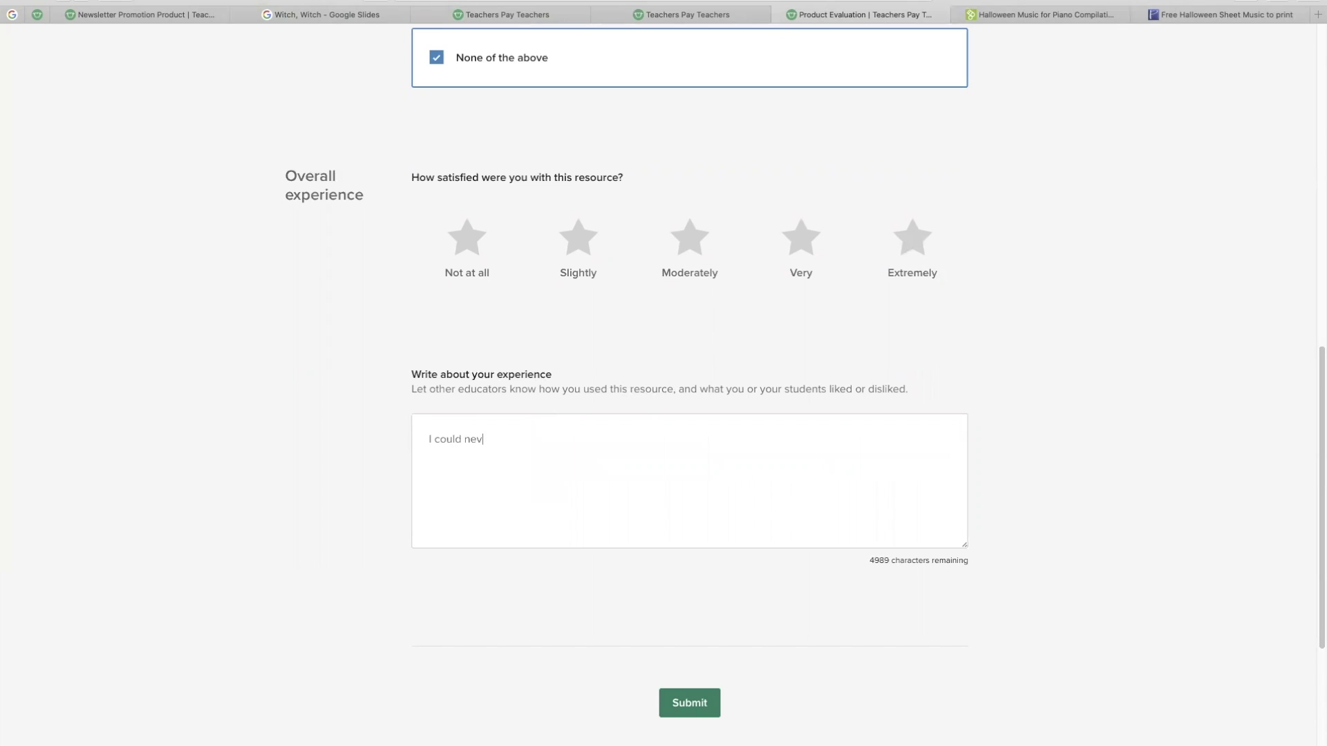
{"action": "type", "text": "er make pape"}
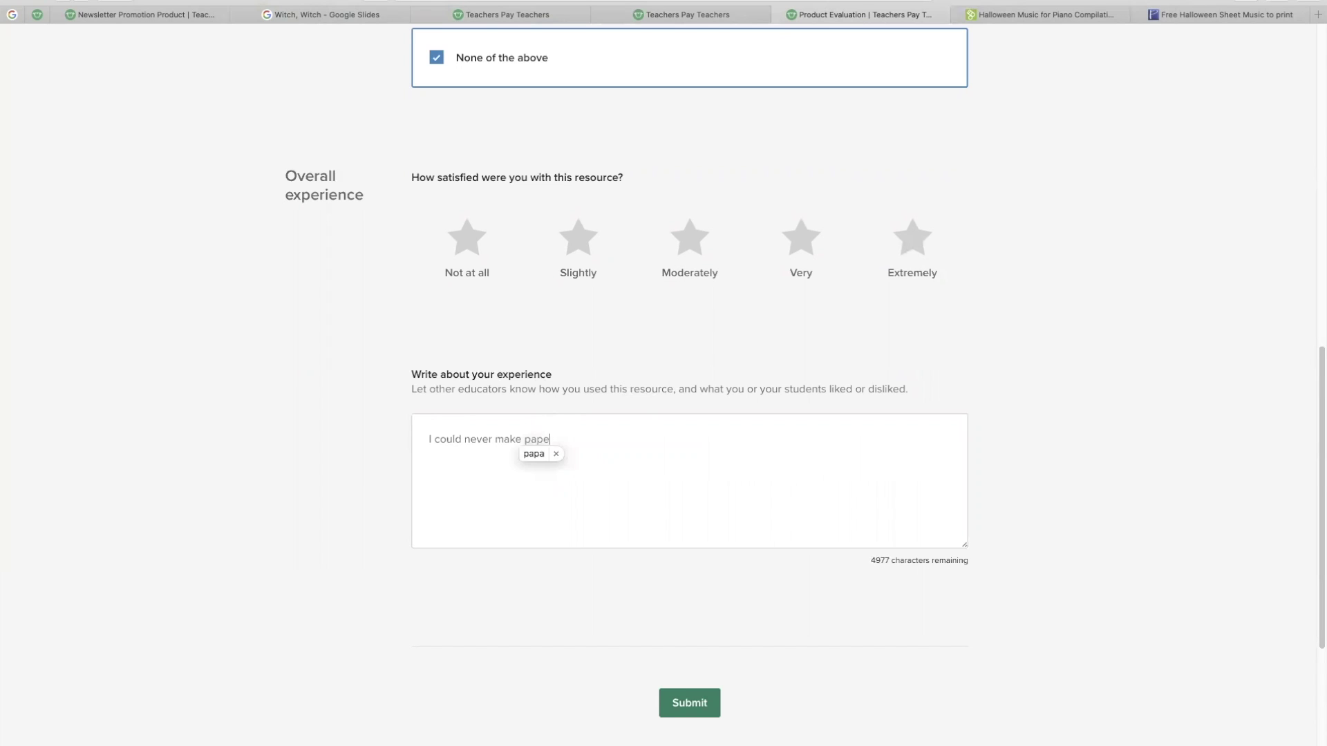
{"action": "type", "text": "r airplanes tha"}
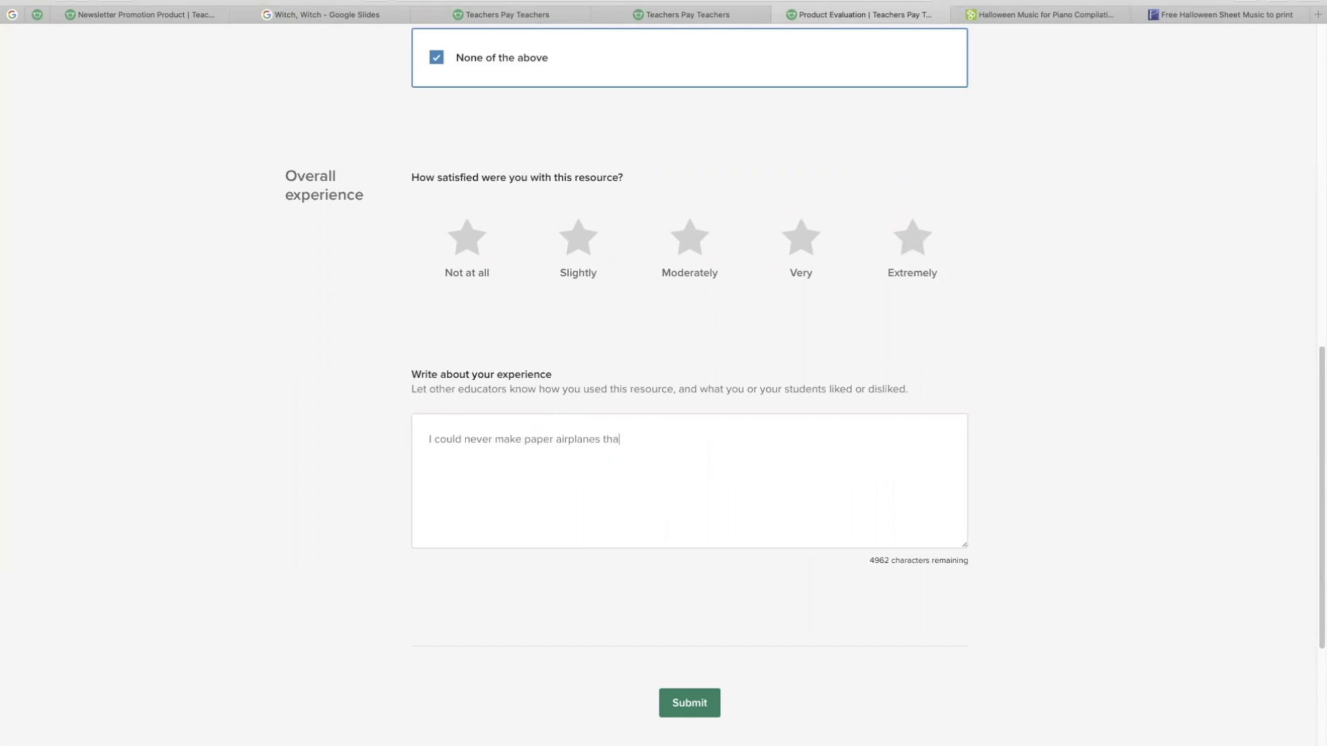
{"action": "type", "text": "t will actually fly, until I used"}
{"action": "type", "text": "resorurc"}
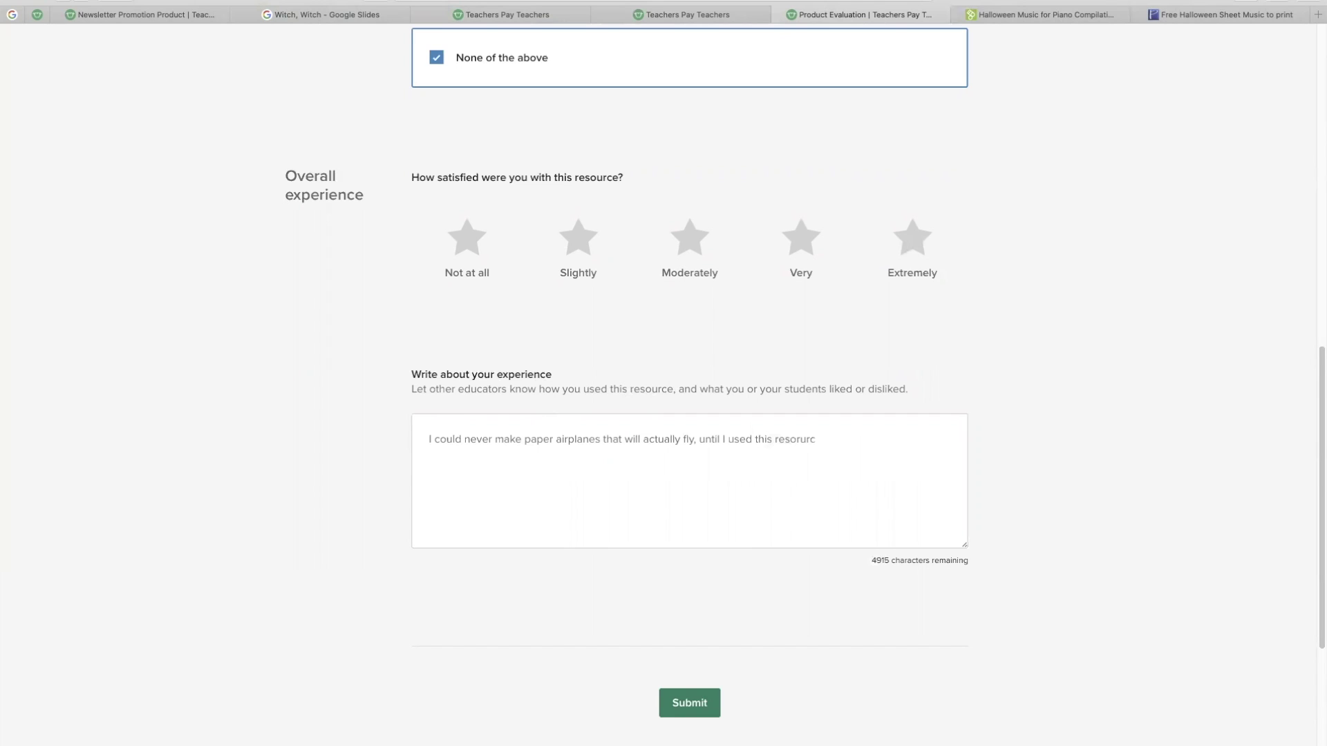
{"action": "key", "text": "BackSpace"}
{"action": "key", "text": "BackSpace"}
{"action": "key", "text": "BackSpace"}
{"action": "key", "text": "BackSpace"}
{"action": "key", "text": "BackSpace"}
{"action": "type", "text": "urce"}
{"action": "left_click", "coordinate": [688, 702]}
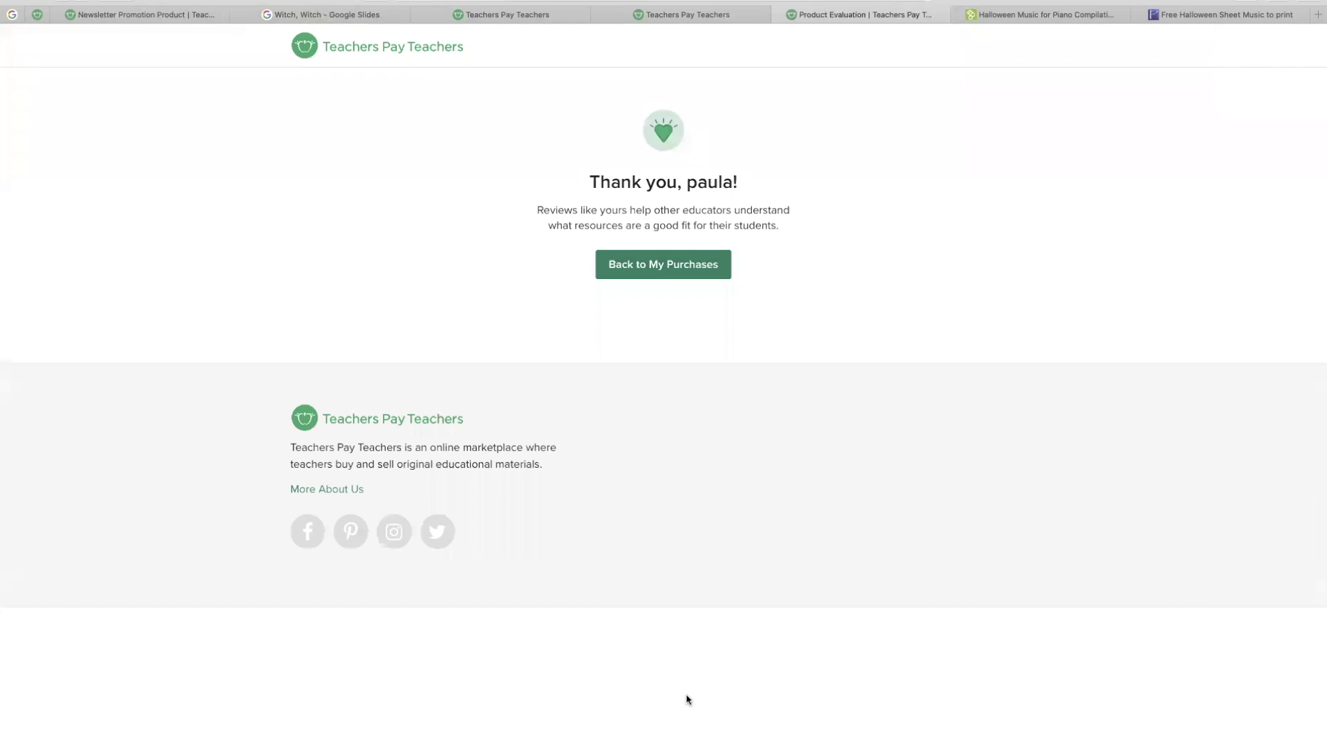
- Return to the purchases and start a review of Music Clip Art Featuring Musical Instruments, choosing "My own purposes"
{"action": "left_click", "coordinate": [658, 274]}
{"action": "scroll", "coordinate": [622, 469], "scroll_direction": "down", "scroll_amount": 10}
{"action": "scroll", "coordinate": [620, 477], "scroll_direction": "down", "scroll_amount": 20}
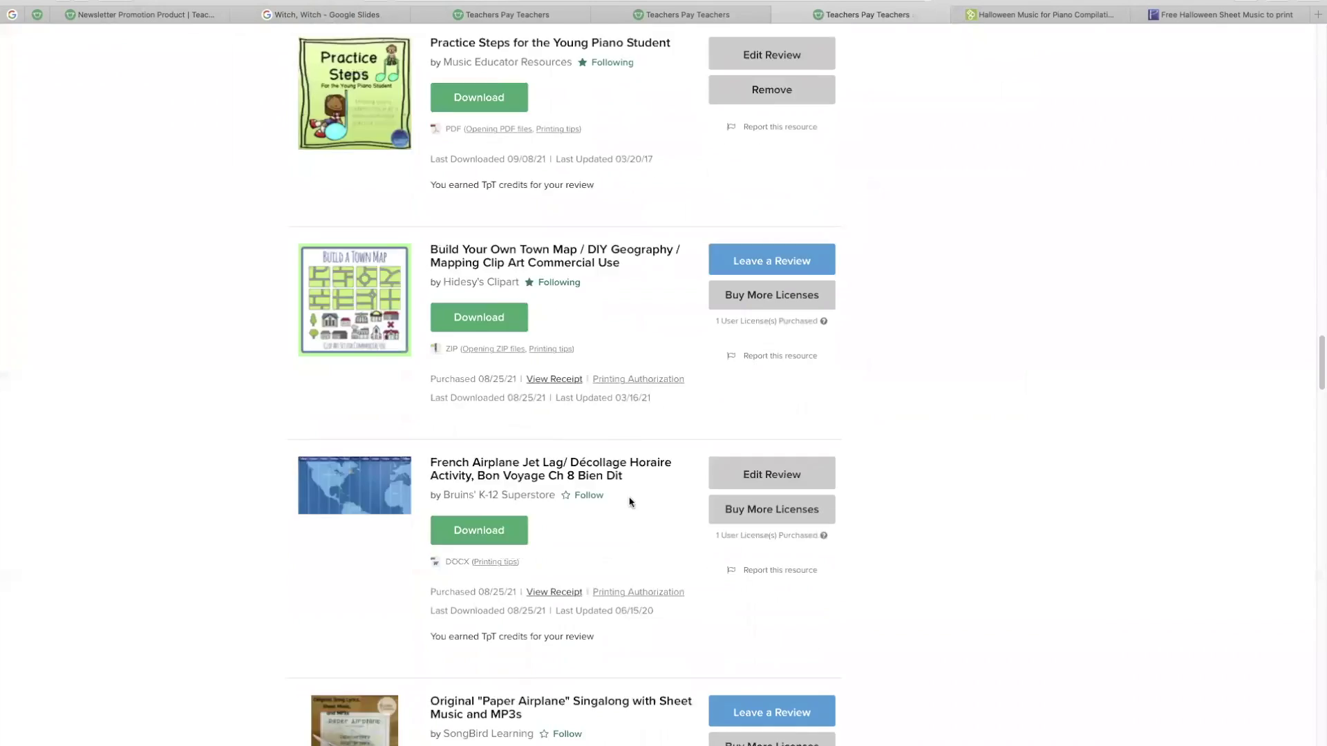
{"action": "scroll", "coordinate": [628, 507], "scroll_direction": "down", "scroll_amount": 20}
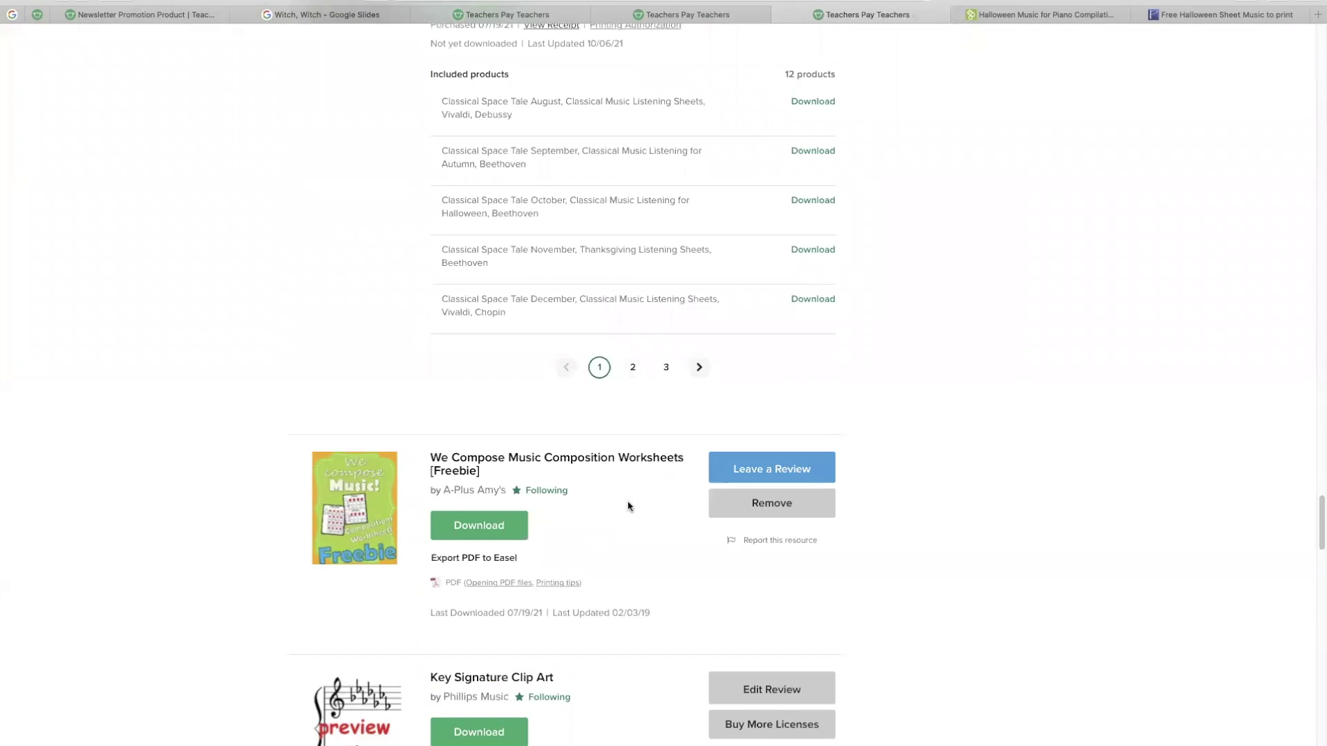
{"action": "scroll", "coordinate": [629, 508], "scroll_direction": "down", "scroll_amount": 15}
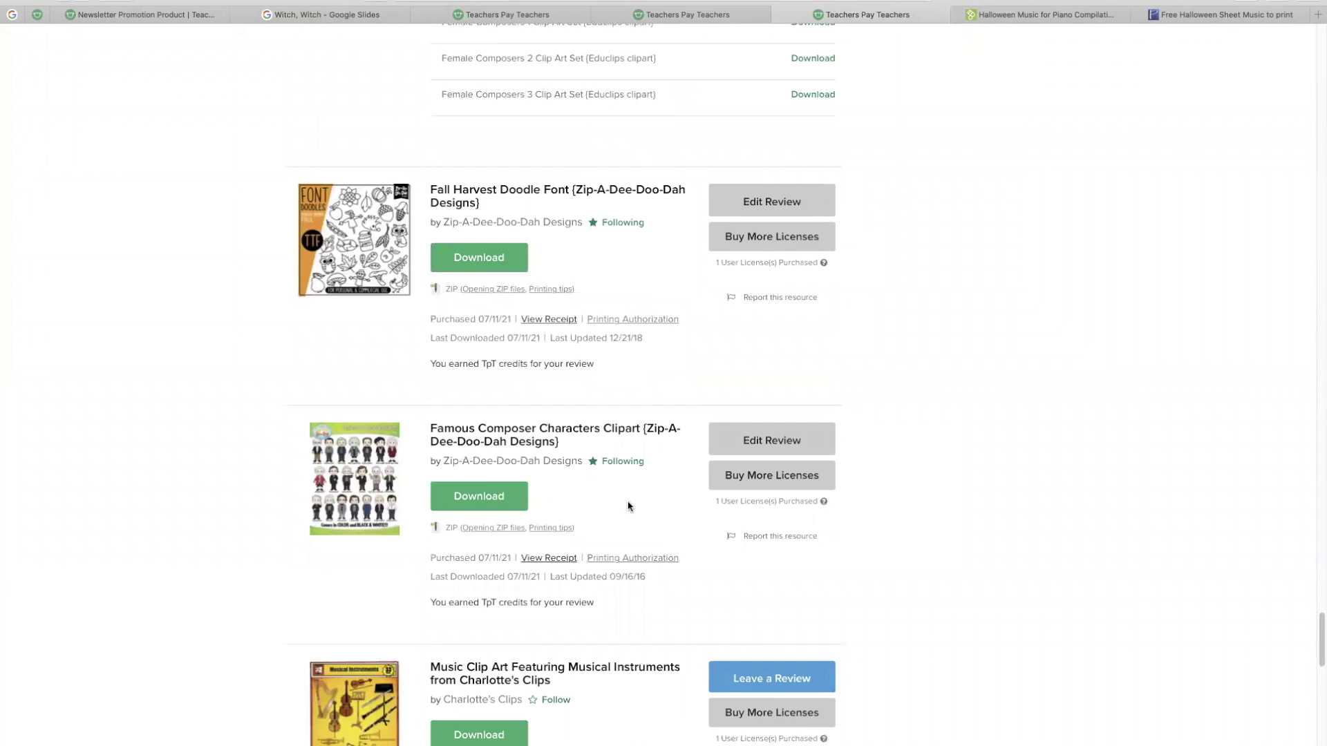
{"action": "scroll", "coordinate": [629, 507], "scroll_direction": "down", "scroll_amount": 4}
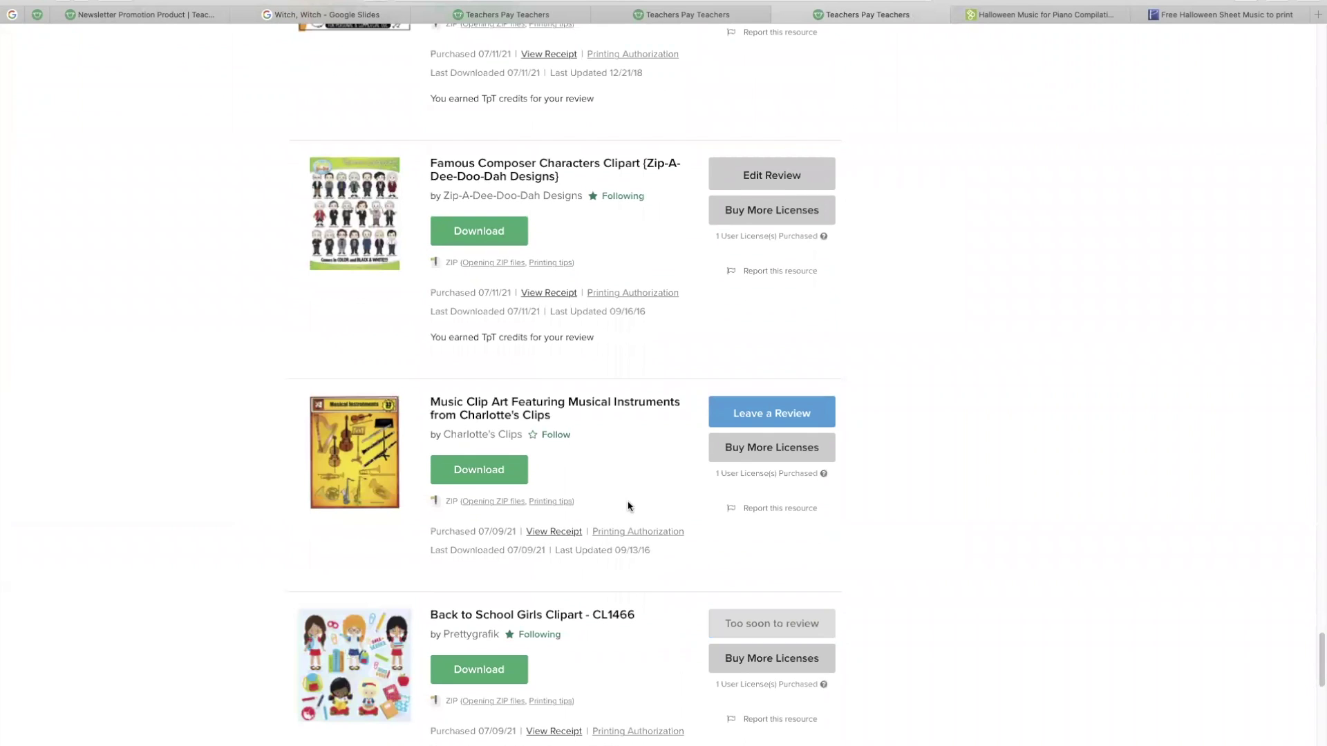
{"action": "left_click", "coordinate": [735, 411]}
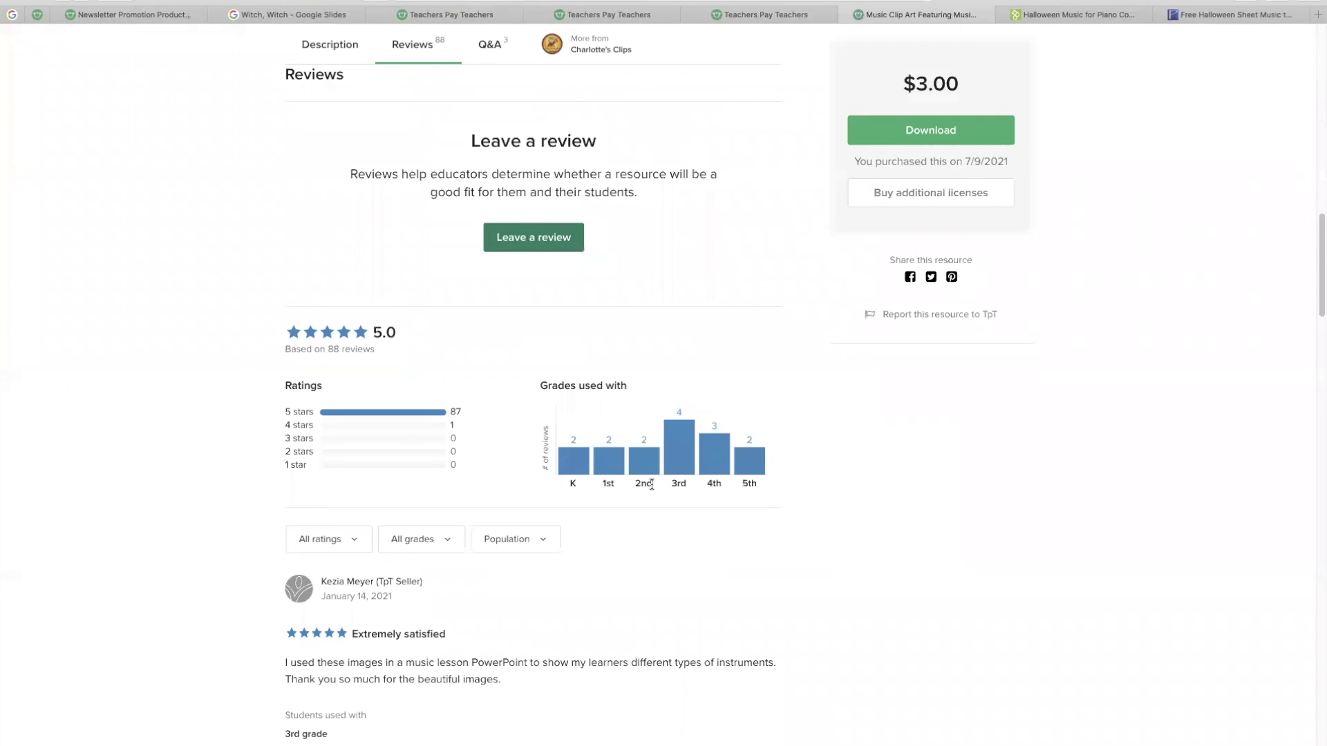
{"action": "left_click", "coordinate": [541, 240]}
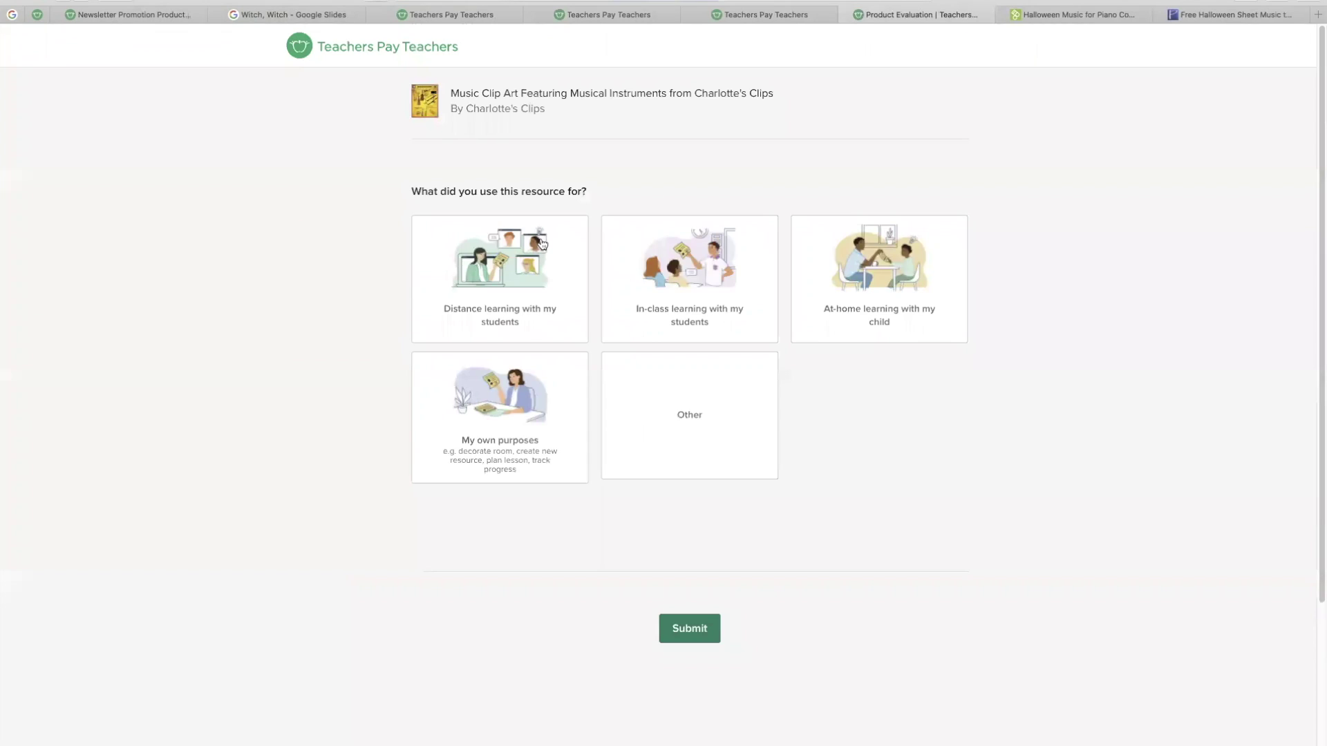
{"action": "left_click", "coordinate": [479, 404]}
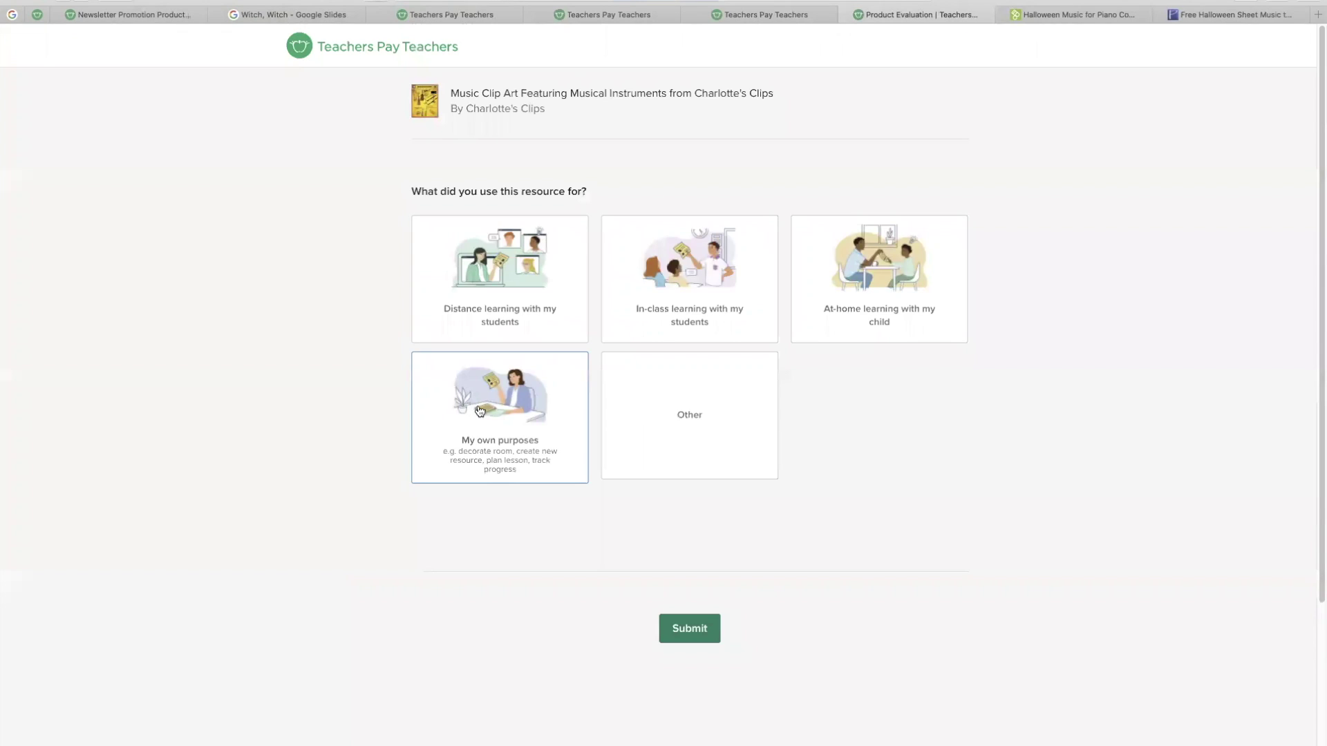
- Rate the clip art Extremely and submit the review "These are beautiful clip art pieces of musical instruments! Very helpful, thanks!"
{"action": "scroll", "coordinate": [480, 404], "scroll_direction": "down", "scroll_amount": 8}
{"action": "double_click", "coordinate": [907, 137]}
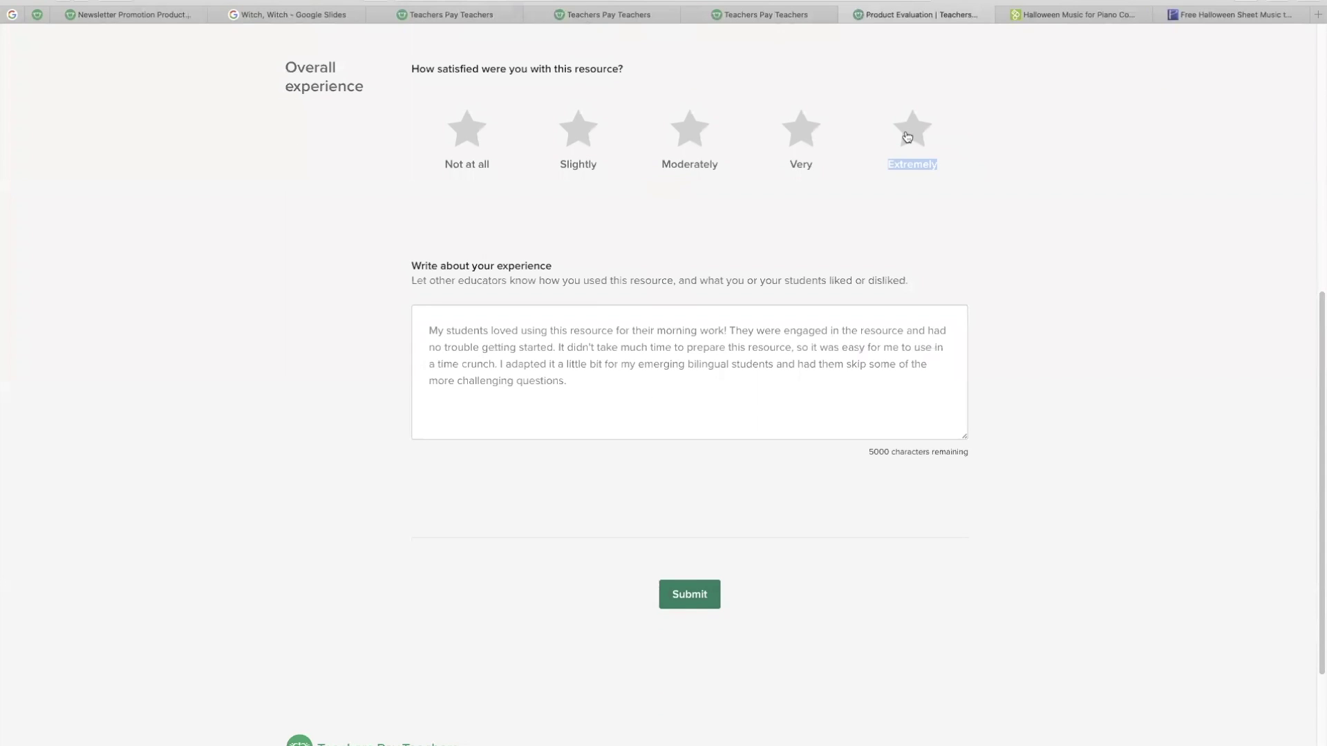
{"action": "left_click", "coordinate": [487, 330]}
{"action": "type", "text": "These a"}
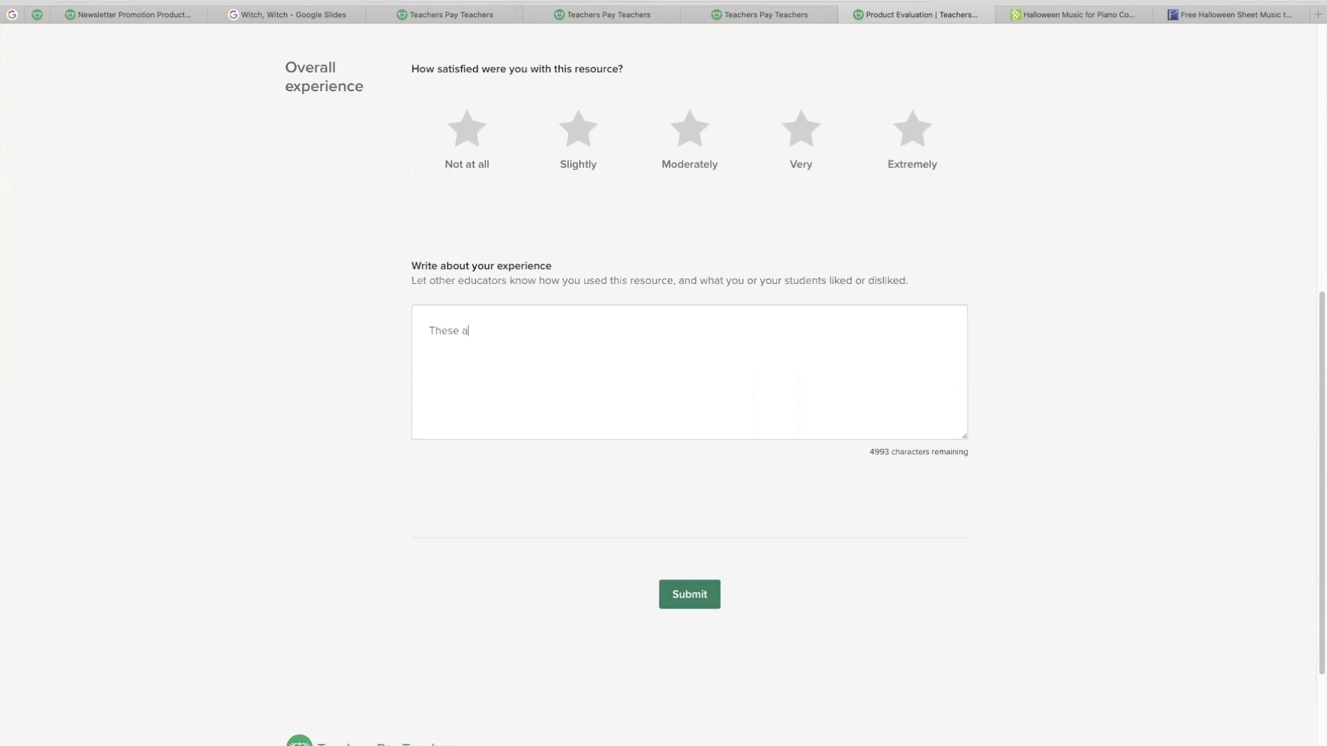
{"action": "type", "text": "re be"}
{"action": "key", "text": "BackSpace"}
{"action": "key", "text": "BackSpace"}
{"action": "type", "text": "autiful clip art pieces of m"}
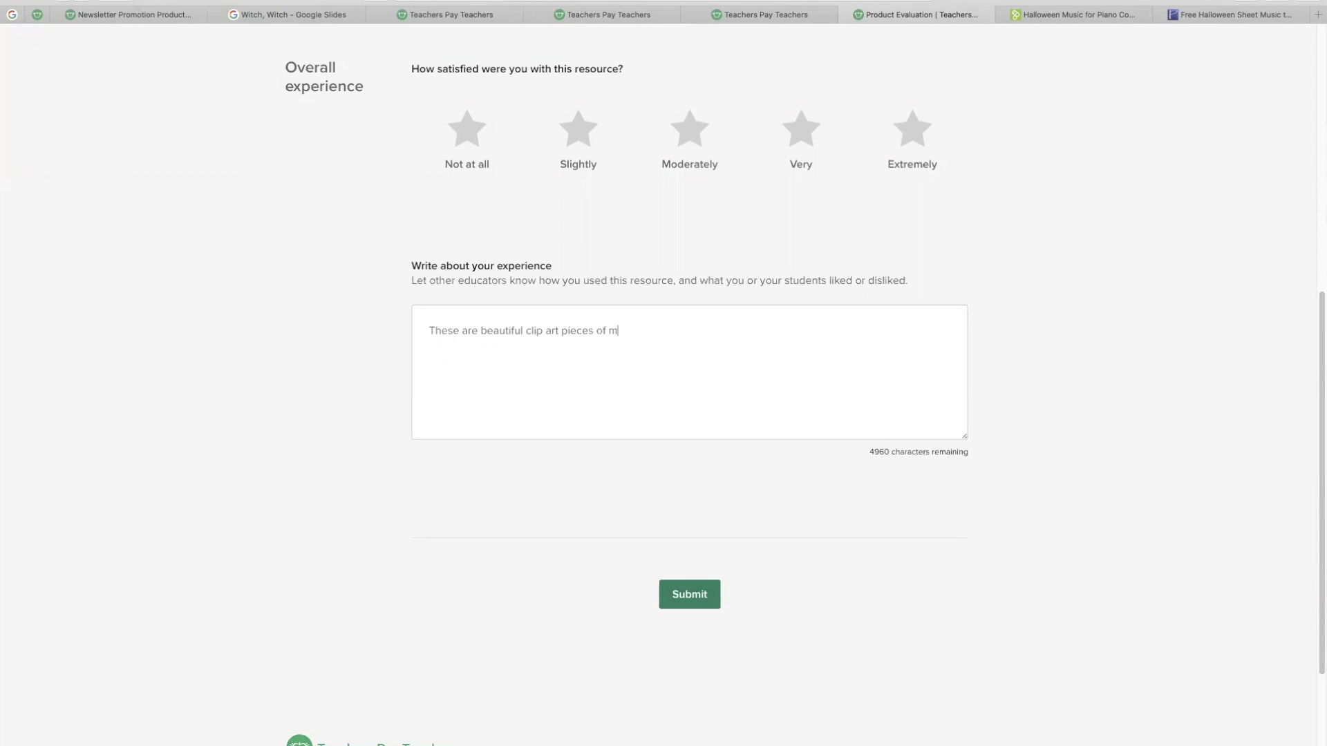
{"action": "type", "text": "usical instruments!  Very helpful, thanks!"}
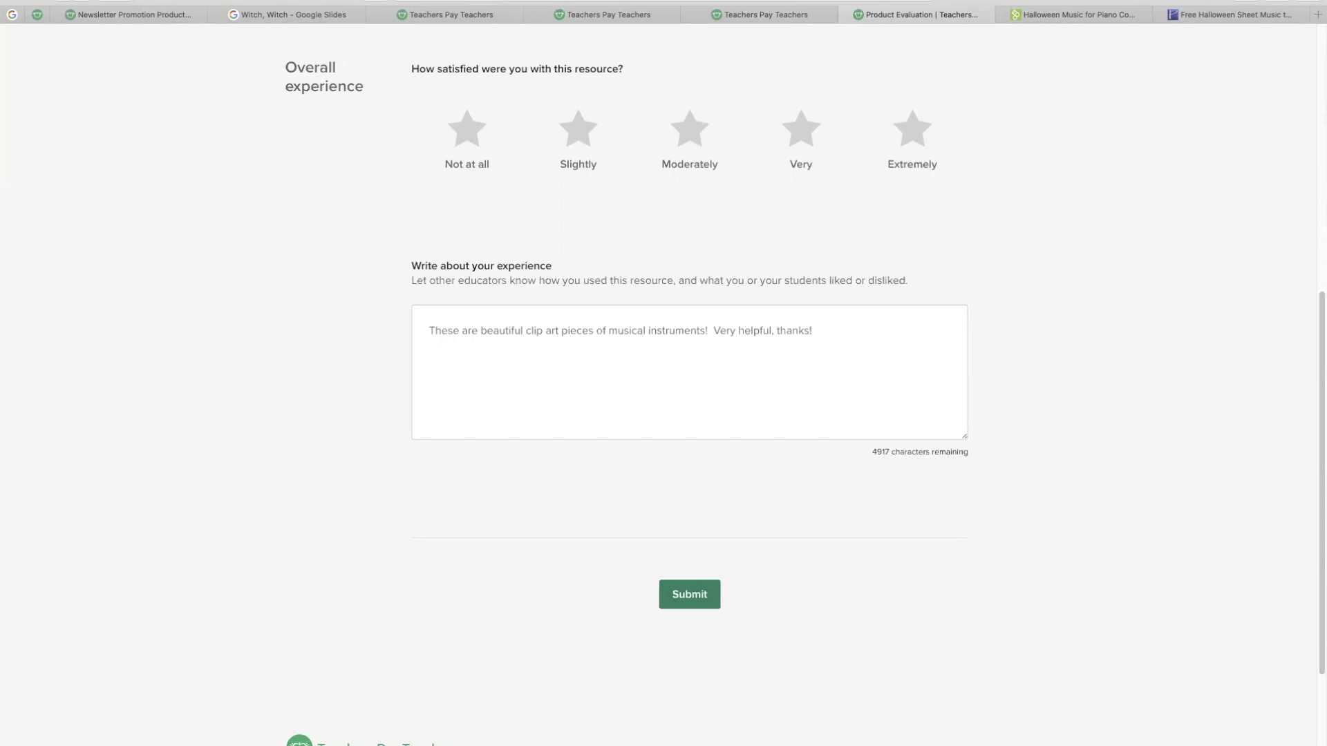
{"action": "left_click", "coordinate": [690, 596]}
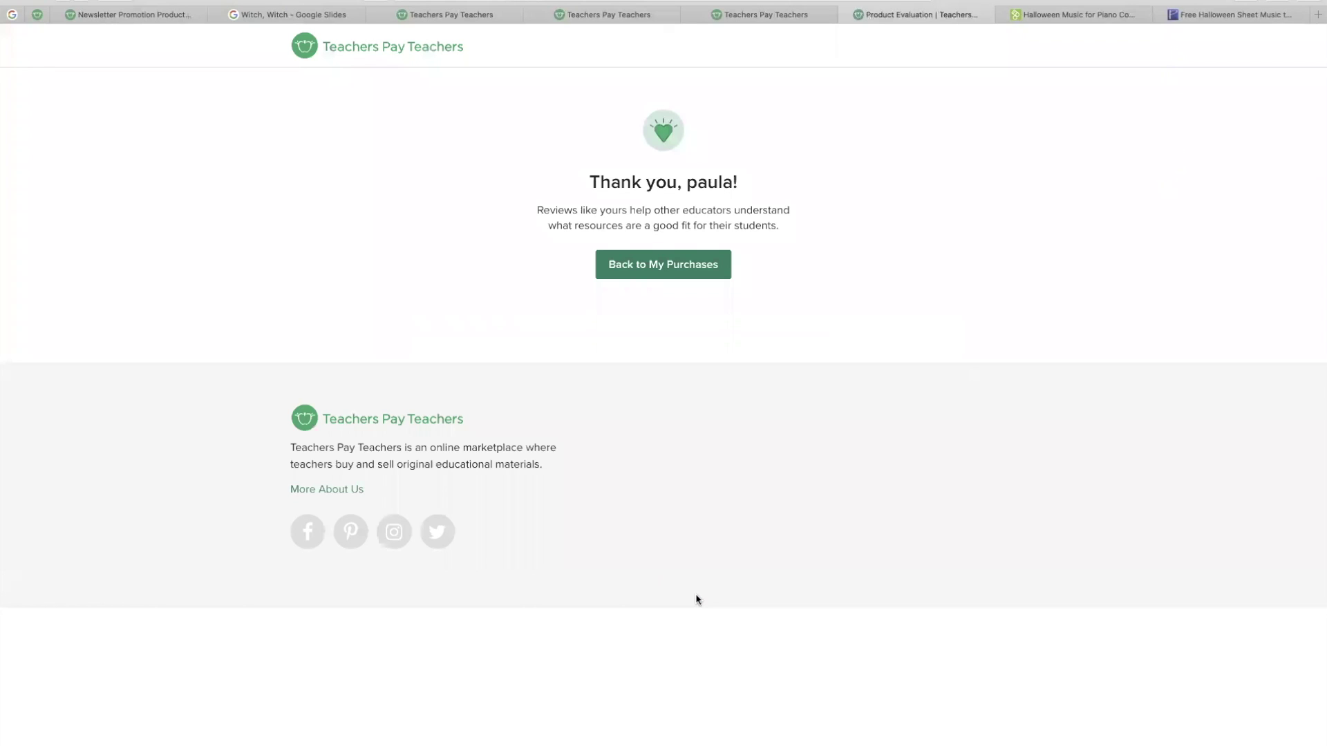
- Return to the purchases and look through the whole first page for resources that can still be reviewed
{"action": "left_click", "coordinate": [666, 266]}
{"action": "scroll", "coordinate": [629, 349], "scroll_direction": "down", "scroll_amount": 15}
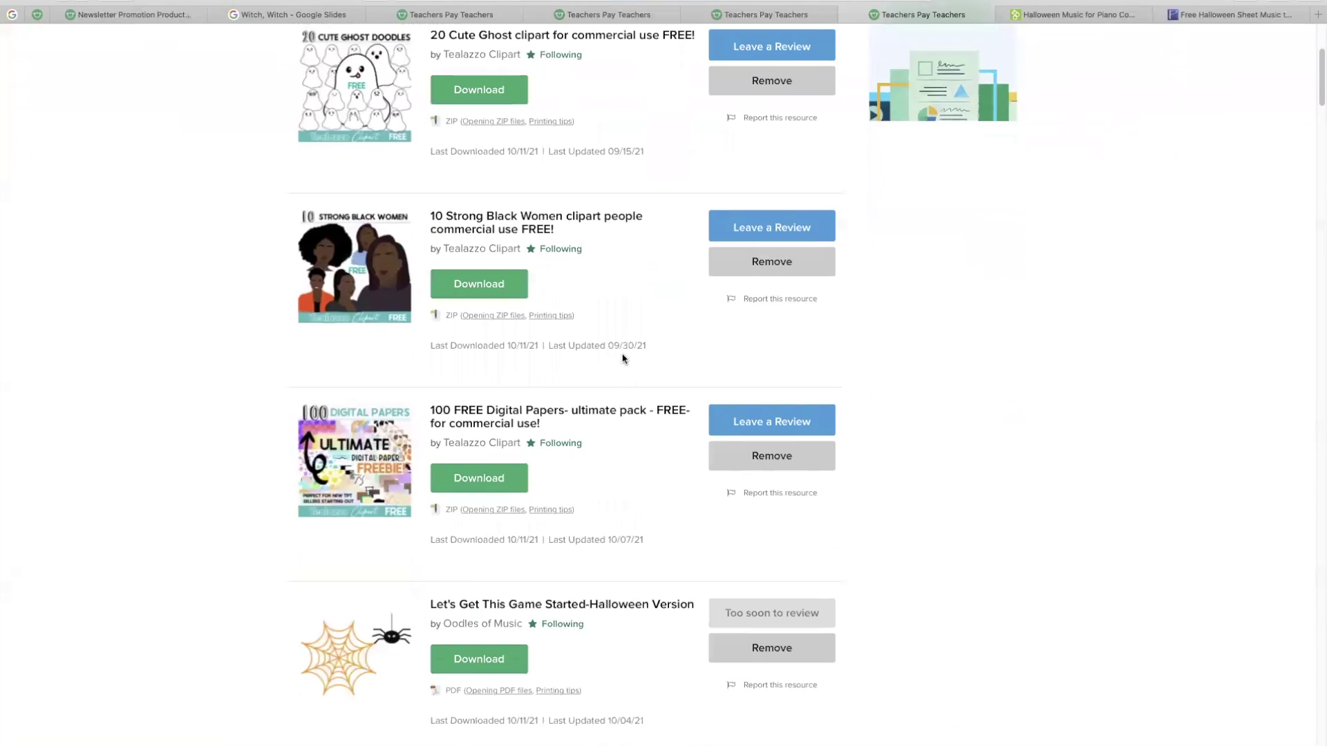
{"action": "scroll", "coordinate": [643, 346], "scroll_direction": "down", "scroll_amount": 20}
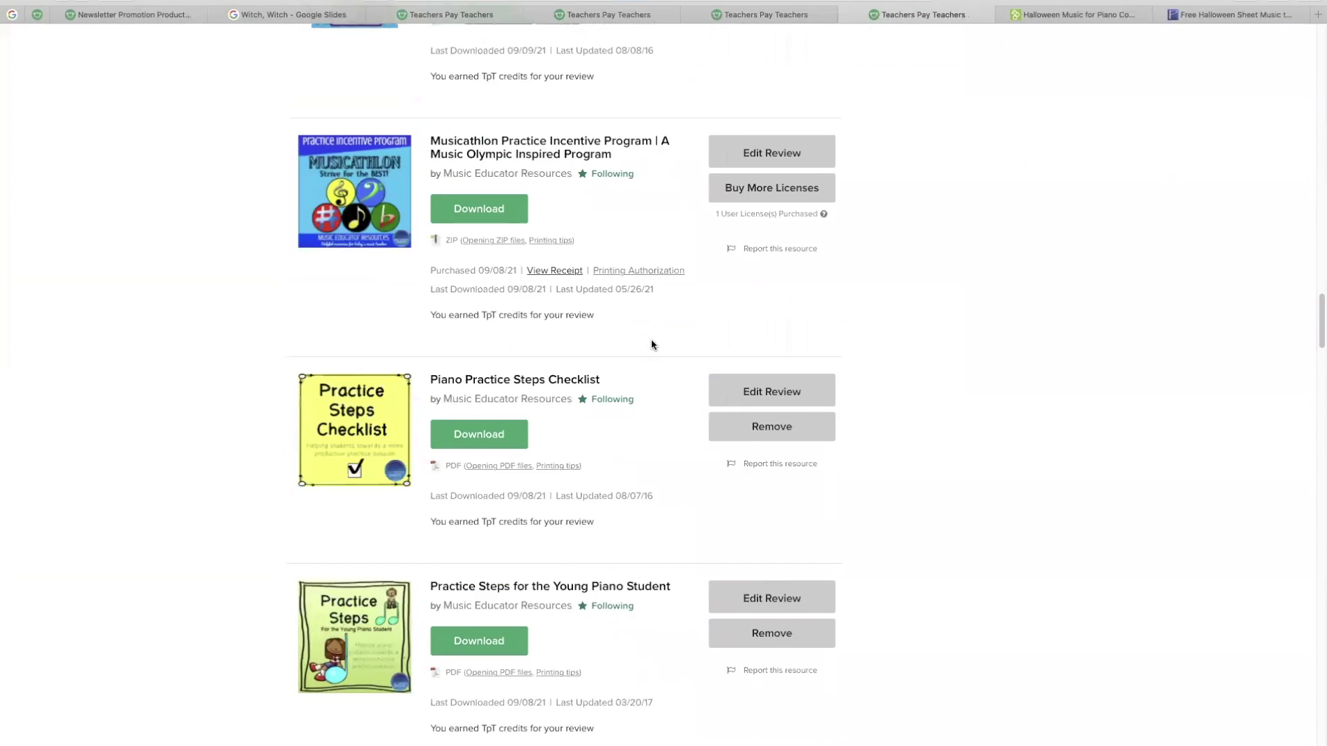
{"action": "scroll", "coordinate": [654, 349], "scroll_direction": "down", "scroll_amount": 14}
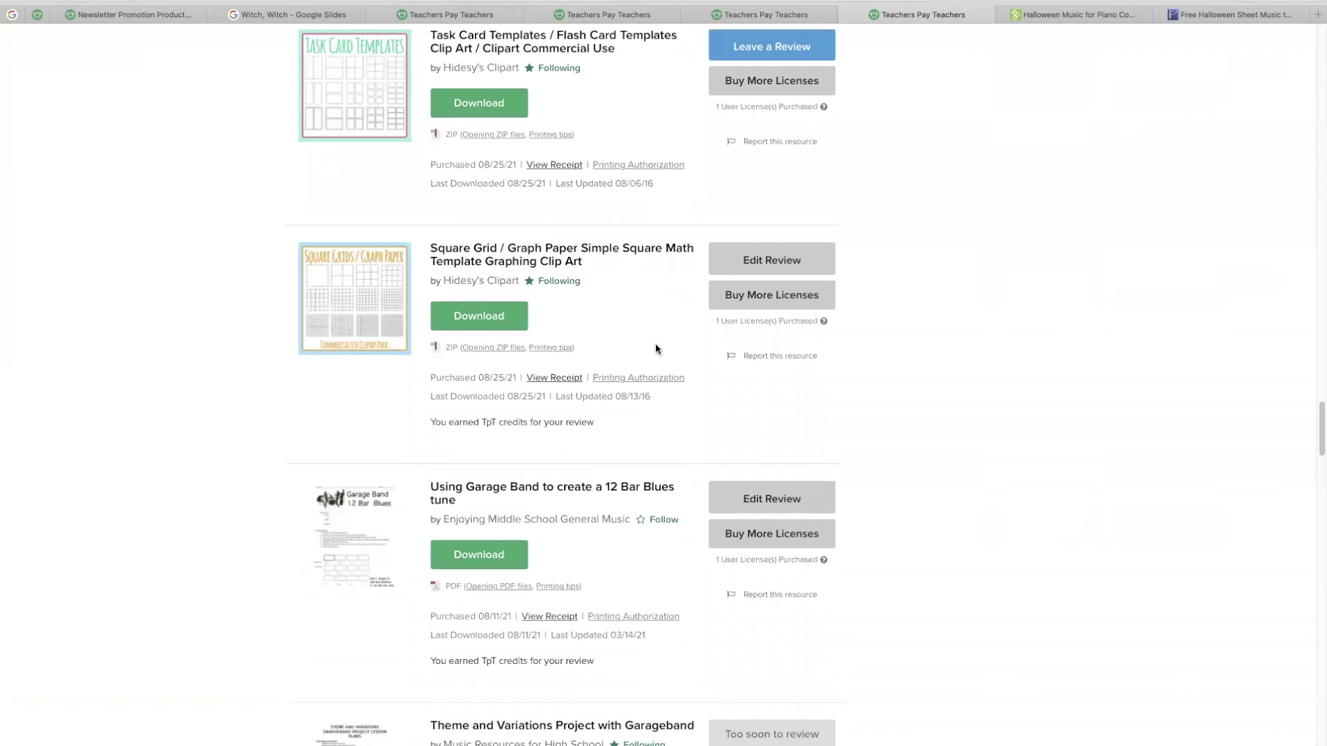
{"action": "scroll", "coordinate": [655, 349], "scroll_direction": "down", "scroll_amount": 4}
{"action": "scroll", "coordinate": [657, 349], "scroll_direction": "down", "scroll_amount": 13}
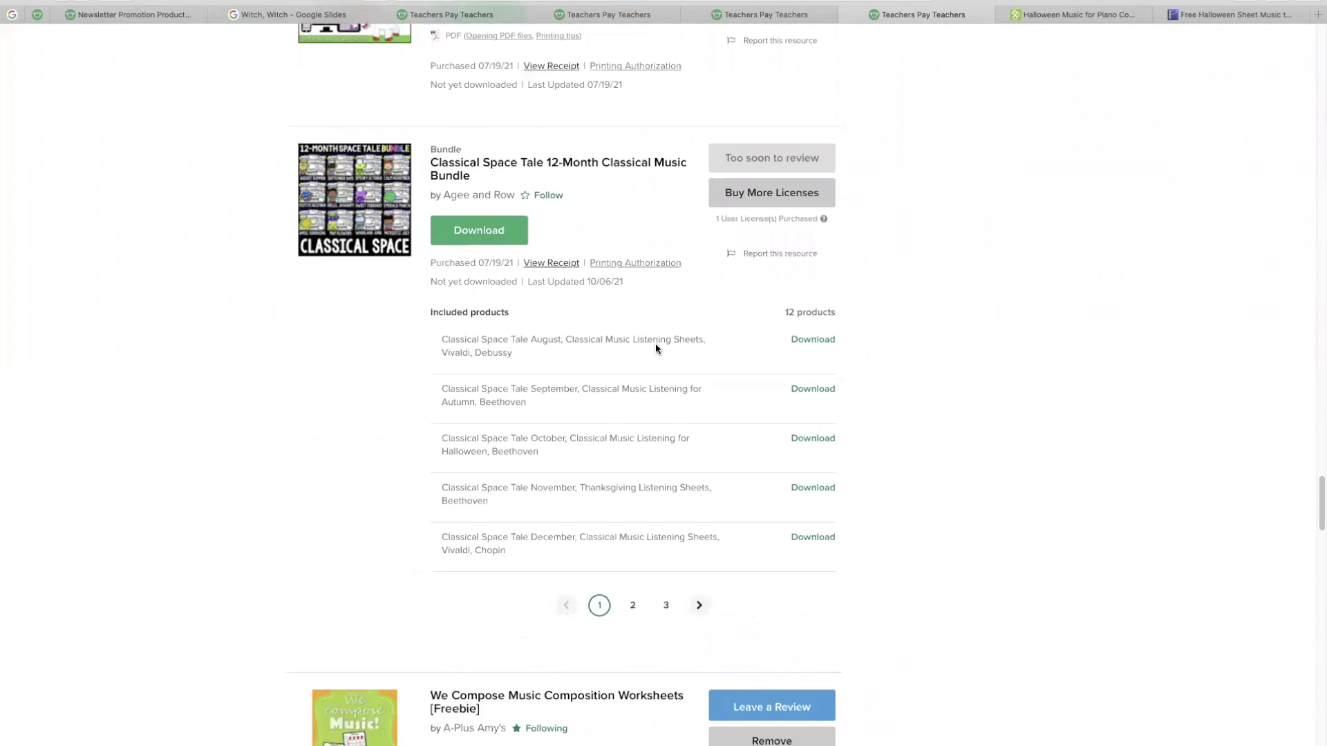
{"action": "scroll", "coordinate": [655, 349], "scroll_direction": "down", "scroll_amount": 20}
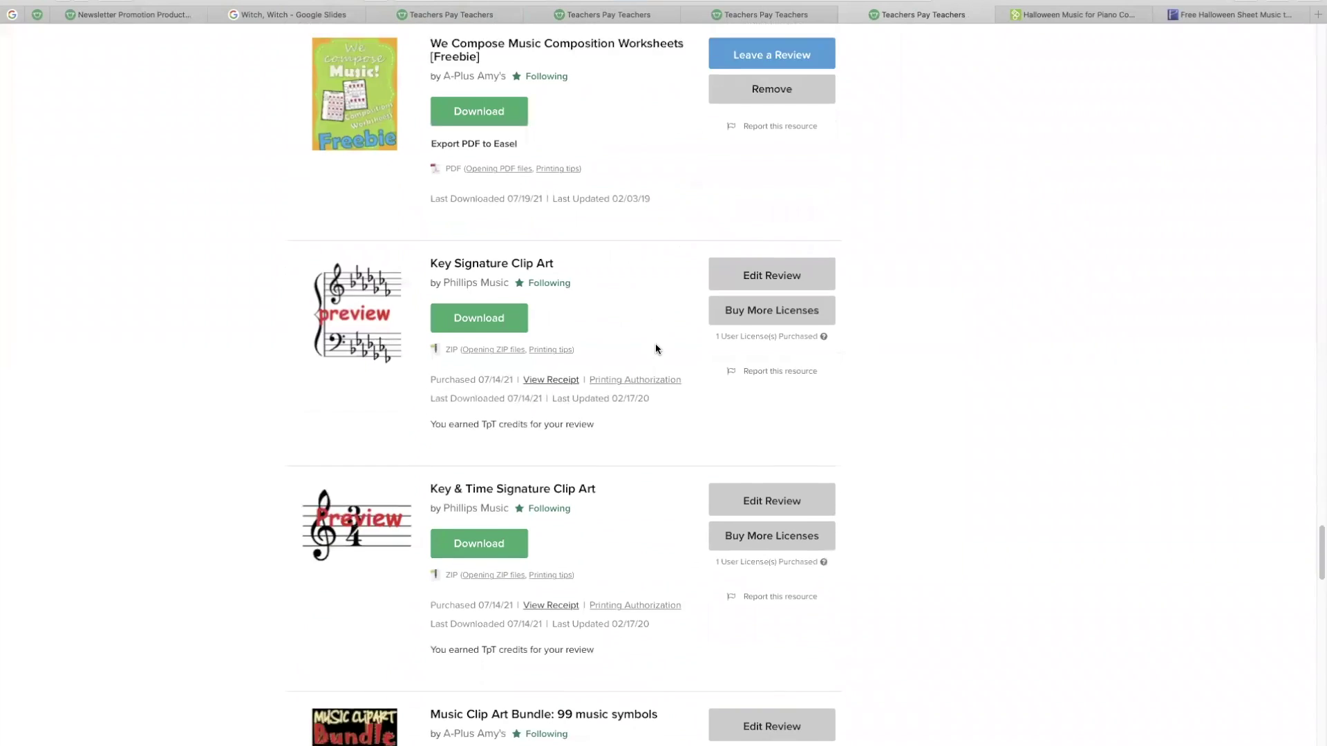
{"action": "scroll", "coordinate": [656, 348], "scroll_direction": "down", "scroll_amount": 12}
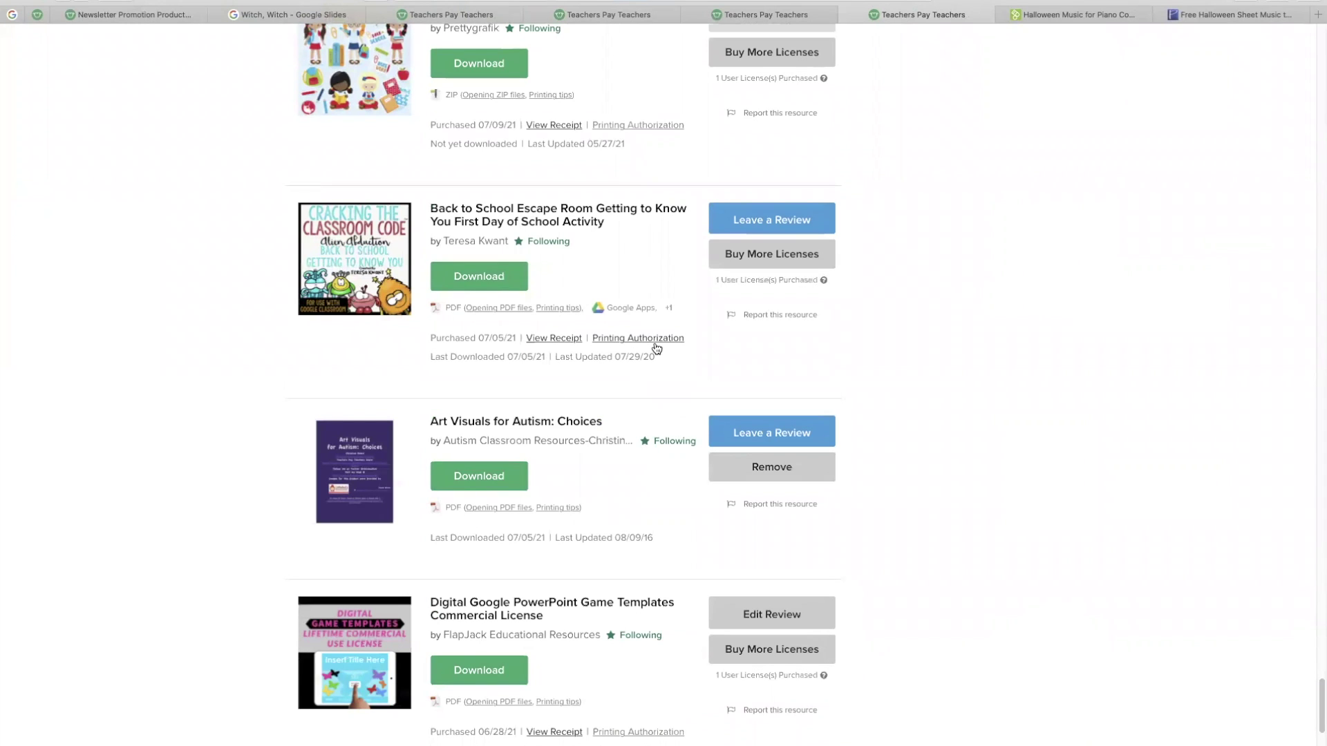
{"action": "scroll", "coordinate": [632, 380], "scroll_direction": "down", "scroll_amount": 2}
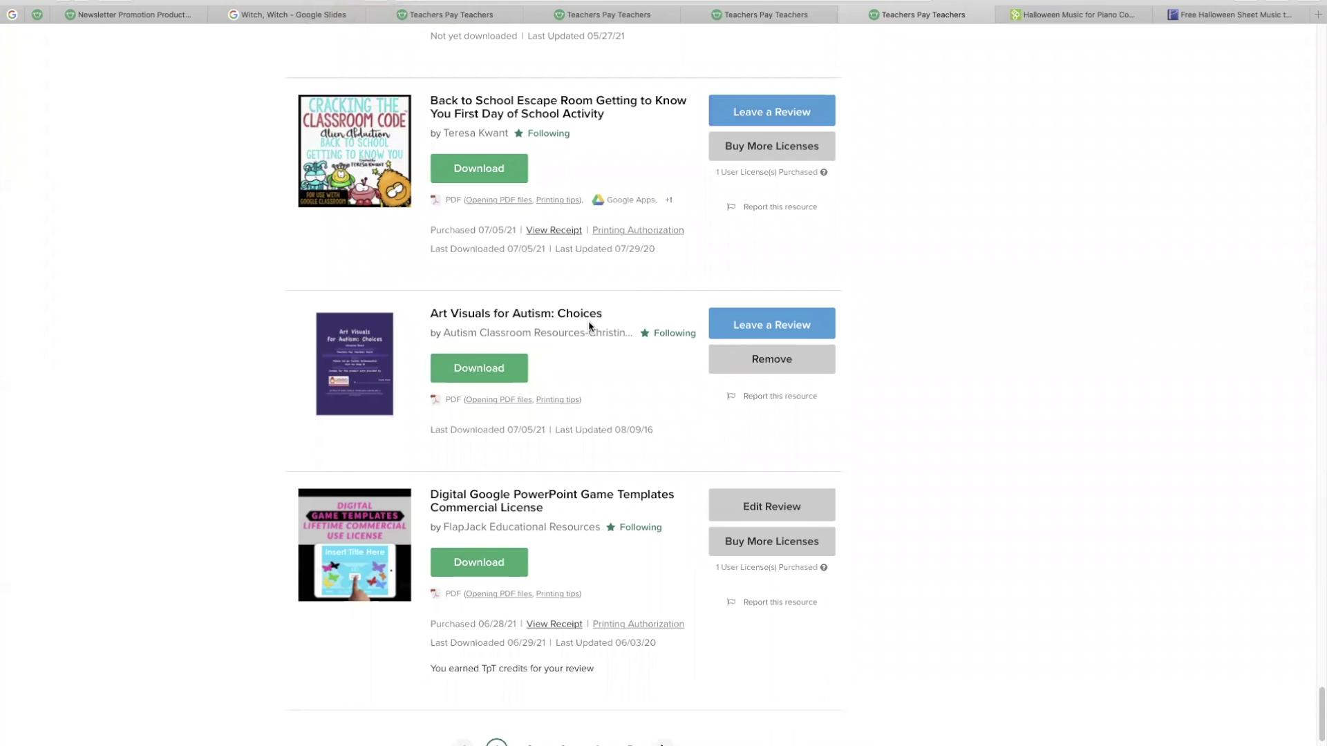
{"action": "scroll", "coordinate": [640, 370], "scroll_direction": "down", "scroll_amount": 5}
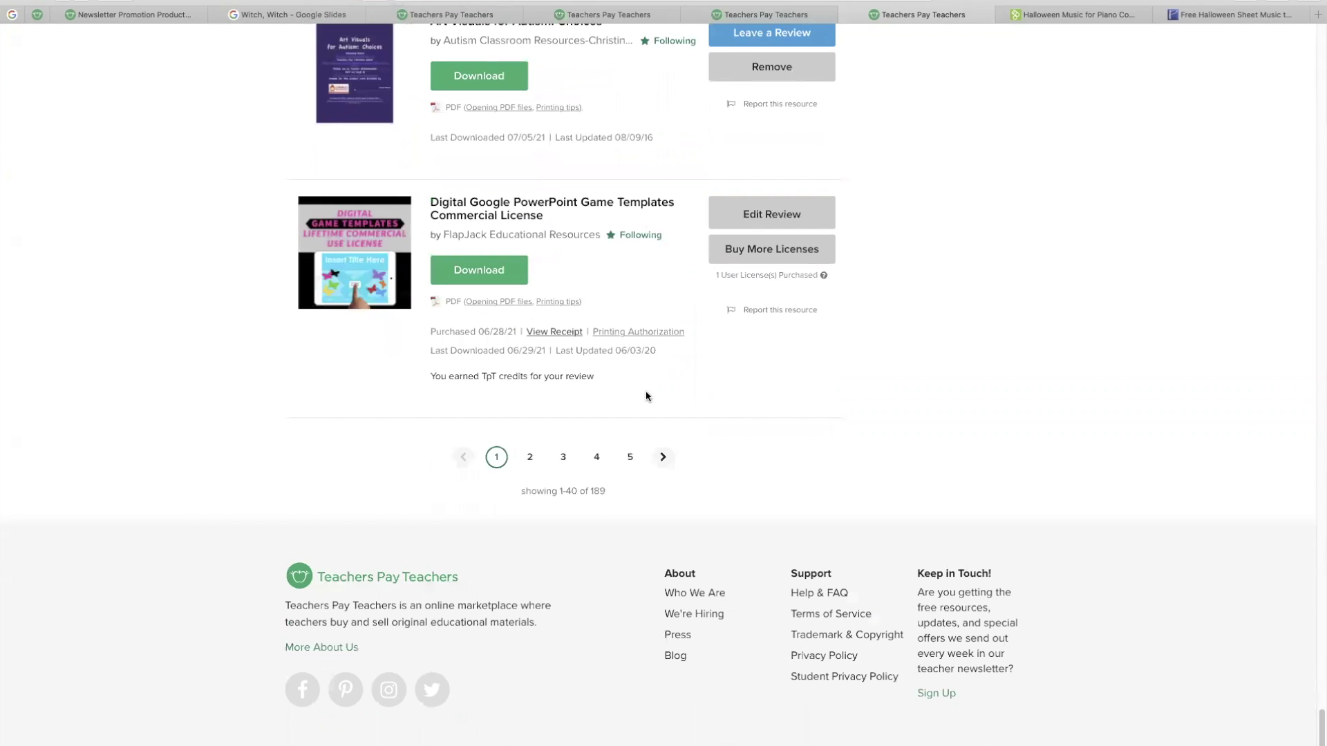
- Go to page 5 of the purchases and start a review of Monster Solfege Cards for Do as a used resource
{"action": "left_click", "coordinate": [629, 459]}
{"action": "scroll", "coordinate": [624, 446], "scroll_direction": "down", "scroll_amount": 1}
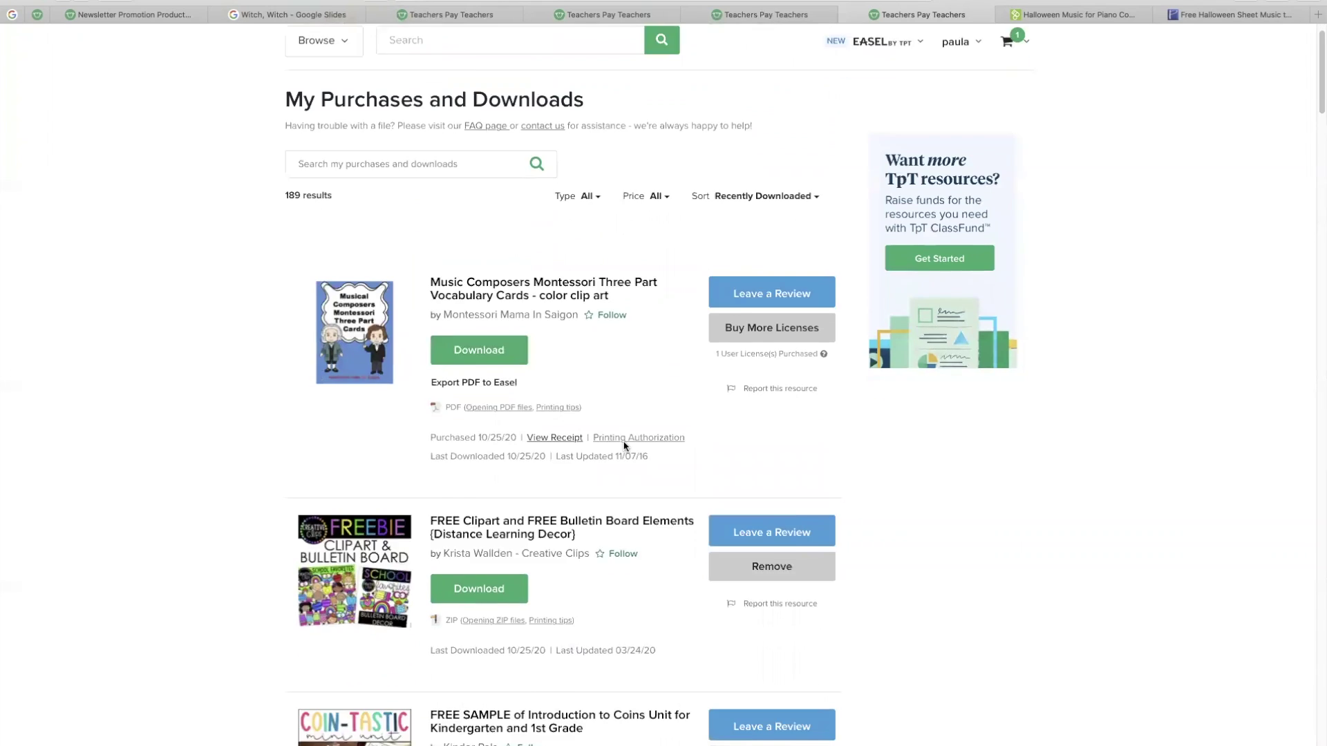
{"action": "scroll", "coordinate": [624, 446], "scroll_direction": "down", "scroll_amount": 1}
{"action": "scroll", "coordinate": [595, 453], "scroll_direction": "down", "scroll_amount": 3}
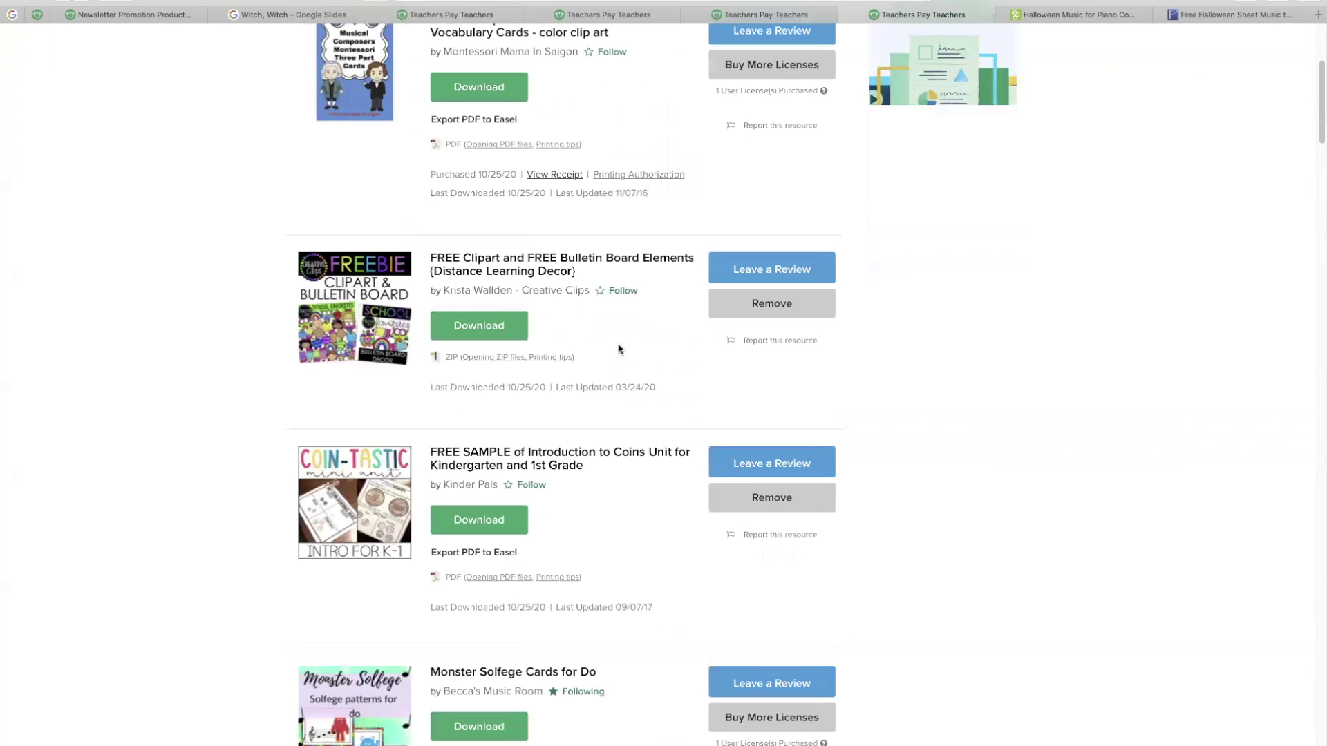
{"action": "scroll", "coordinate": [648, 383], "scroll_direction": "down", "scroll_amount": 4}
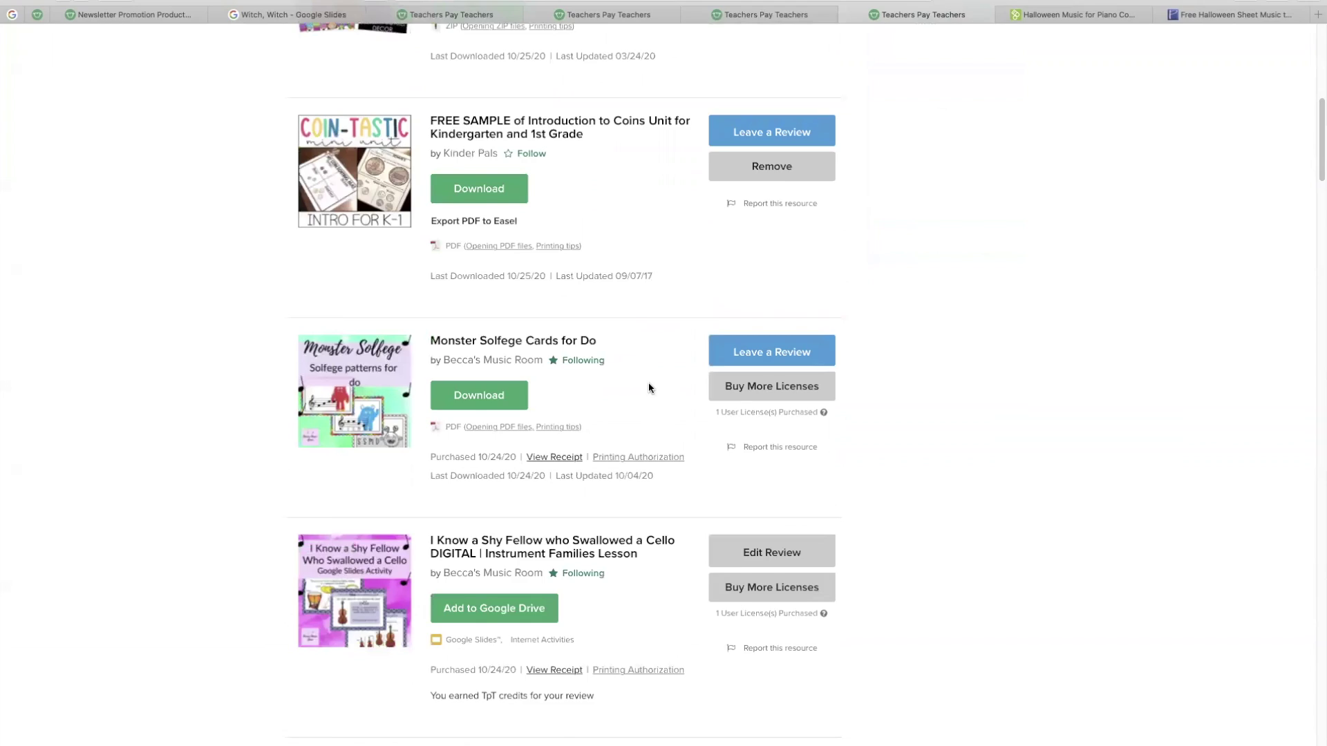
{"action": "scroll", "coordinate": [648, 388], "scroll_direction": "down", "scroll_amount": 1}
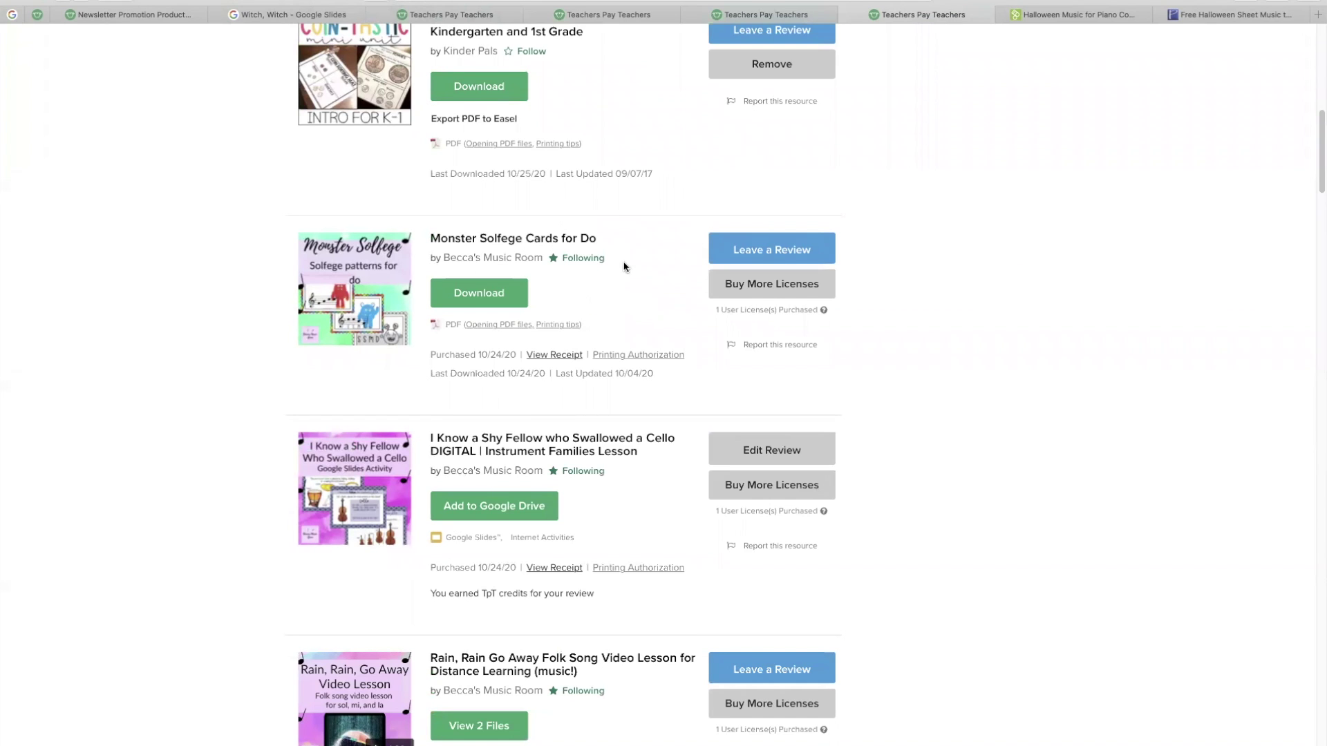
{"action": "left_click", "coordinate": [774, 250]}
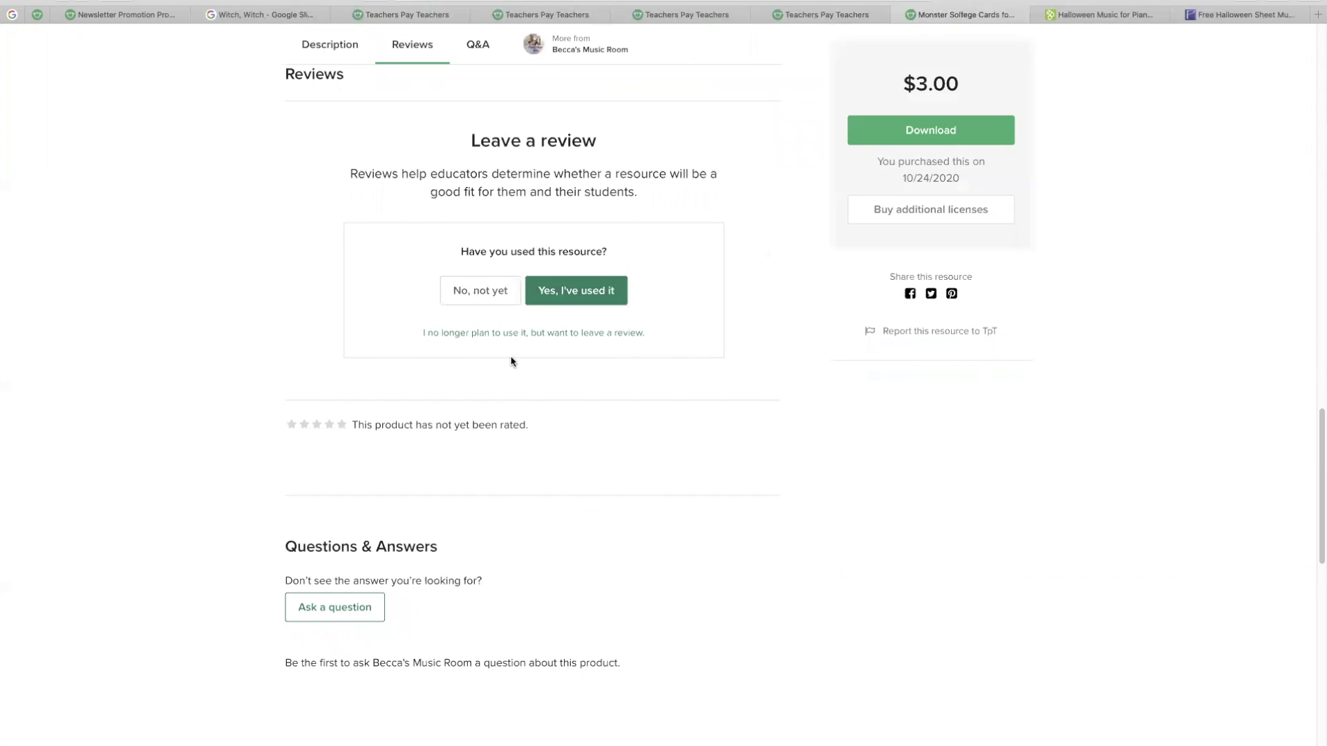
{"action": "left_click", "coordinate": [564, 290]}
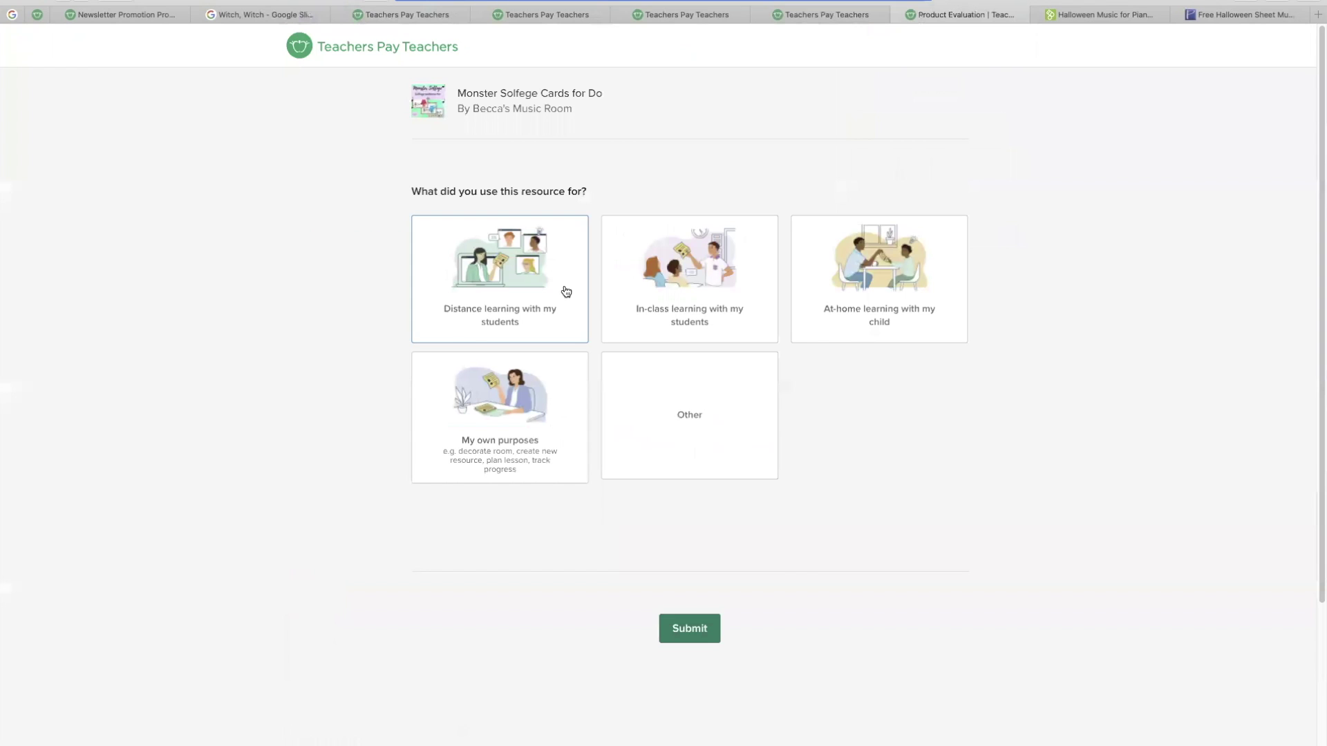
- Choose "Distance learning with my students" as the use and select grades 1st, 2nd, 3rd, 4th and 5th
{"action": "left_click", "coordinate": [508, 315]}
{"action": "scroll", "coordinate": [483, 208], "scroll_direction": "down", "scroll_amount": 7}
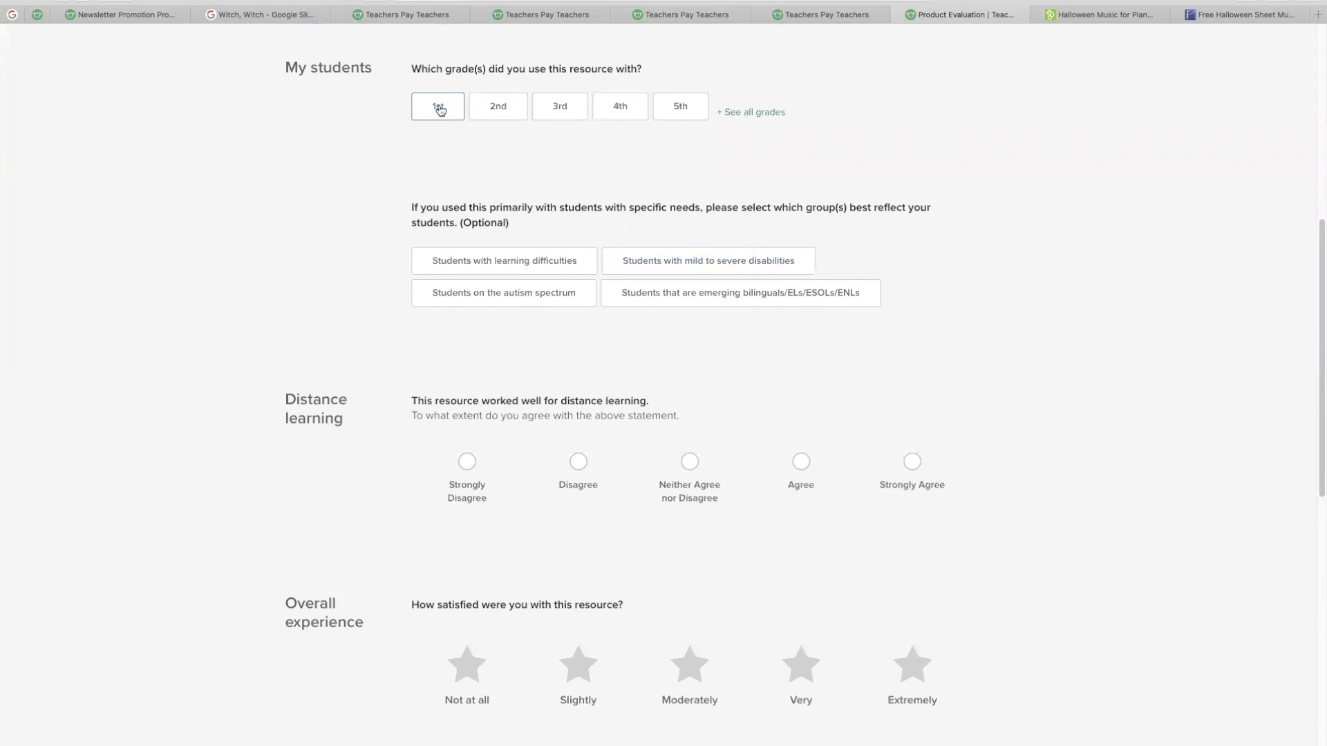
{"action": "left_click", "coordinate": [560, 107]}
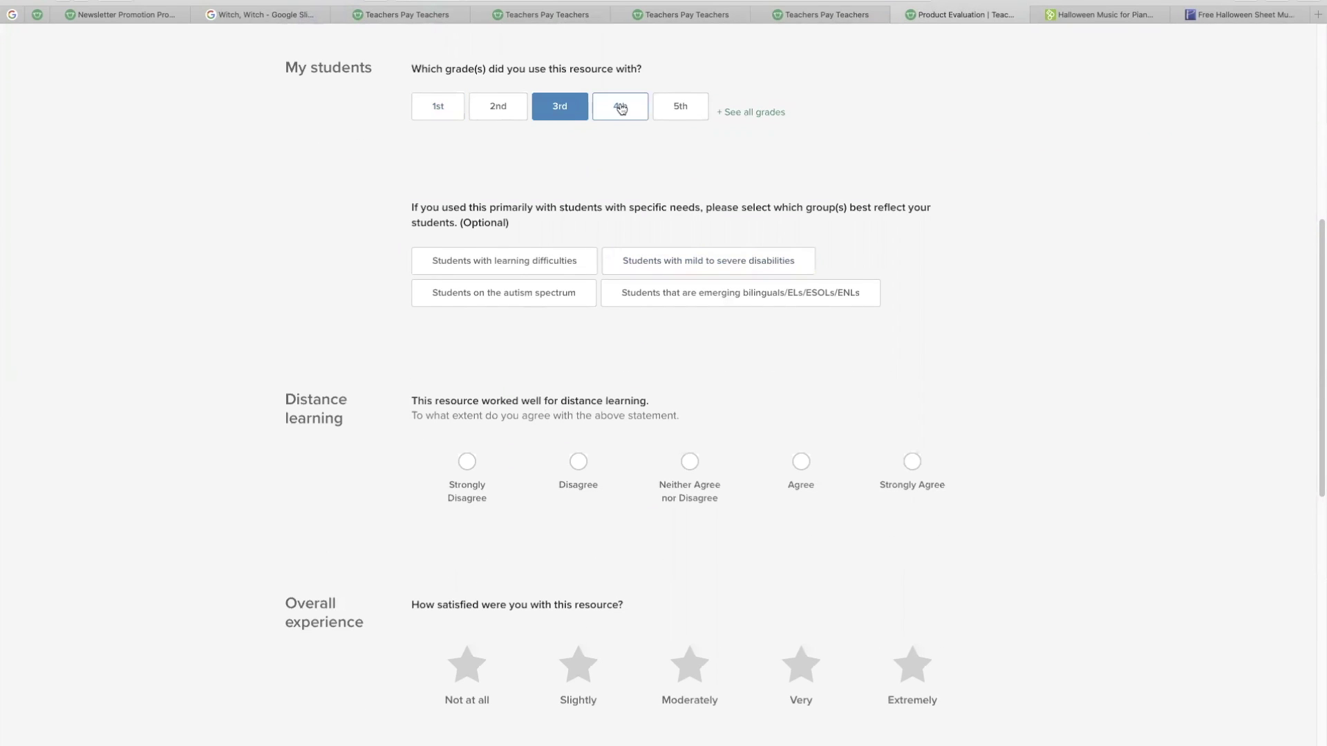
{"action": "left_click", "coordinate": [620, 107]}
{"action": "left_click", "coordinate": [680, 107]}
{"action": "left_click", "coordinate": [498, 108]}
{"action": "left_click", "coordinate": [455, 106]}
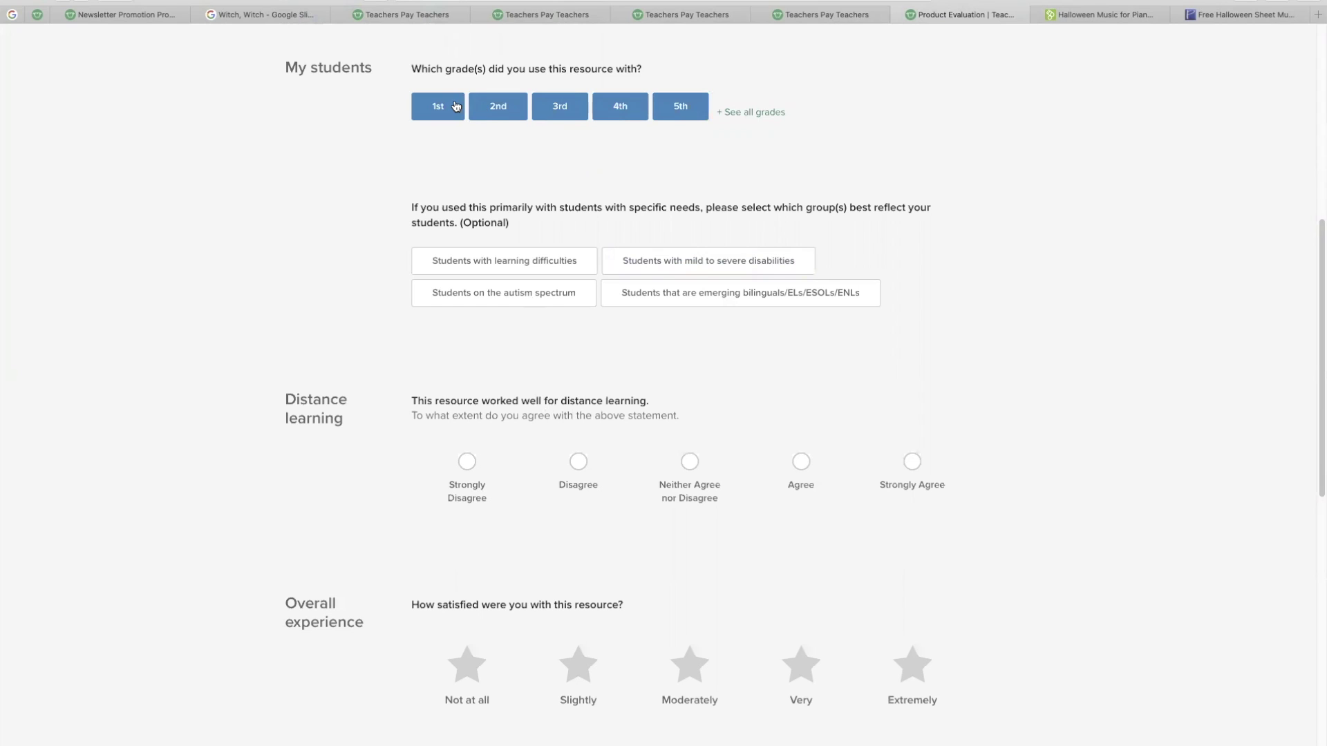
- Mark Strongly Agree for the statement that the resource worked well for distance learning
{"action": "scroll", "coordinate": [822, 353], "scroll_direction": "down", "scroll_amount": 3}
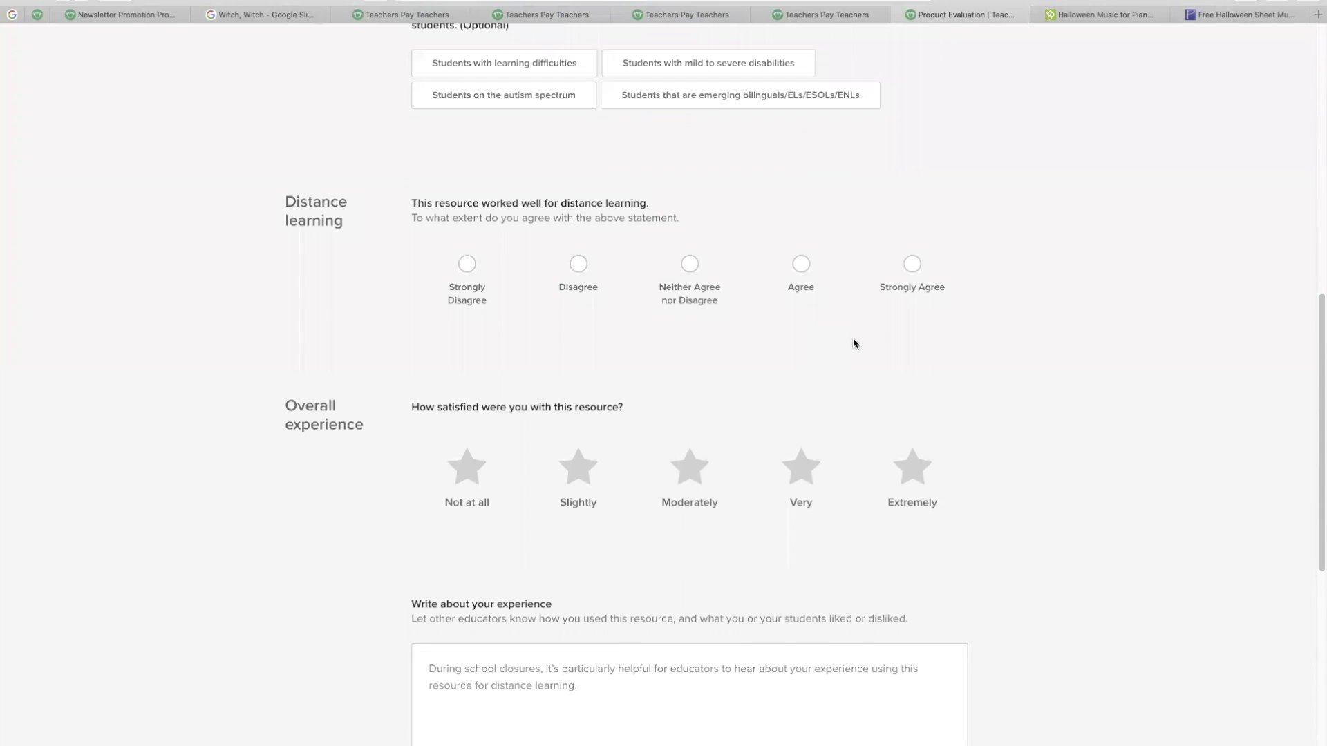
{"action": "left_click", "coordinate": [913, 265]}
- Greet the seller and submit "I just love your resources! So pretty, easy to use, and kids love them! This one delighted my students on Zoom! Thanks again!"
{"action": "scroll", "coordinate": [794, 405], "scroll_direction": "down", "scroll_amount": 5}
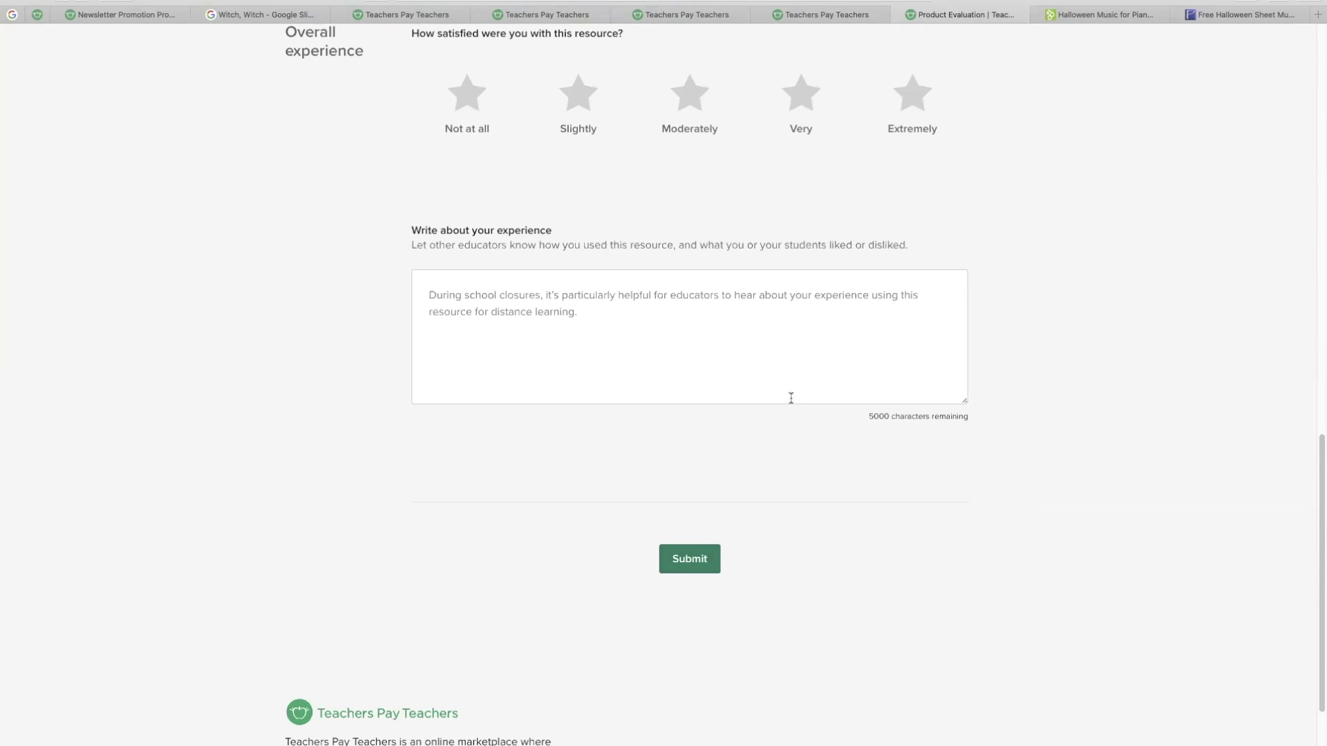
{"action": "type", "text": "Becca, I just"}
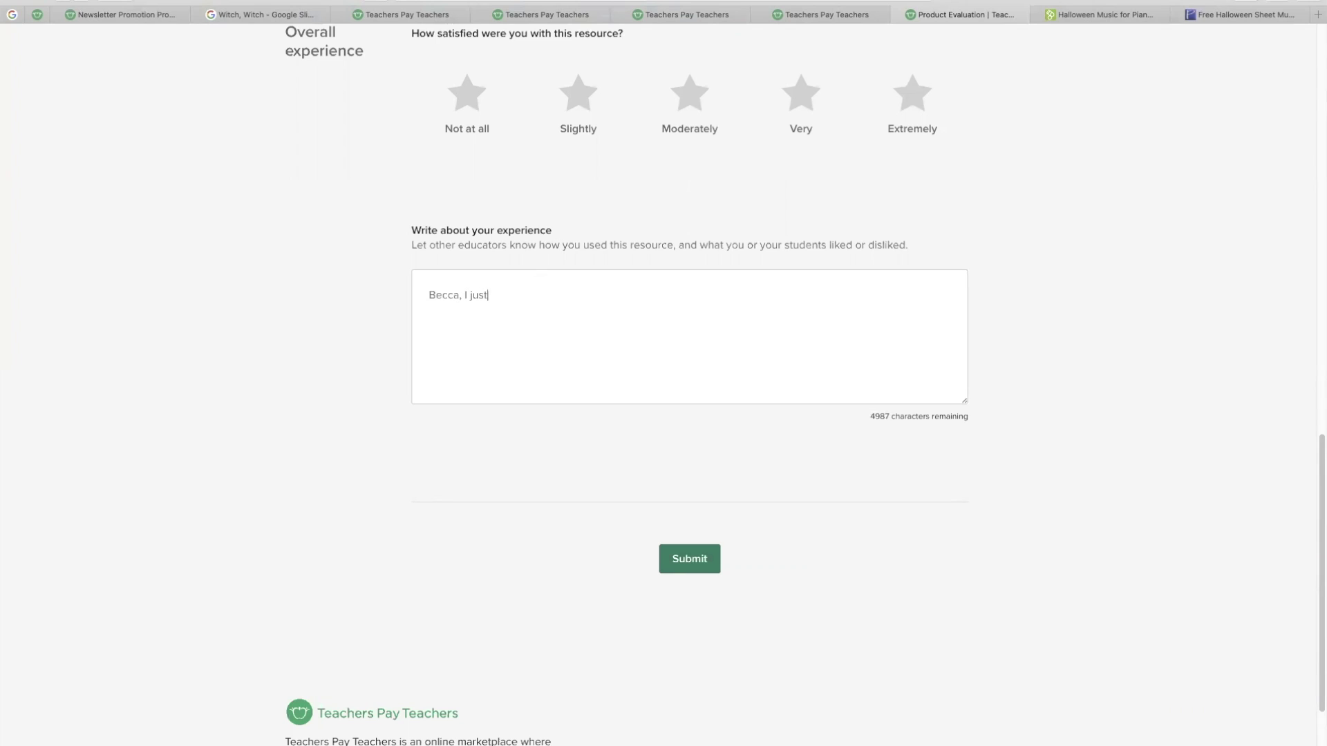
{"action": "type", "text": " love your resources!  So pretty, easy to use, and kids love them!  This one delighted my students on Zoom"}
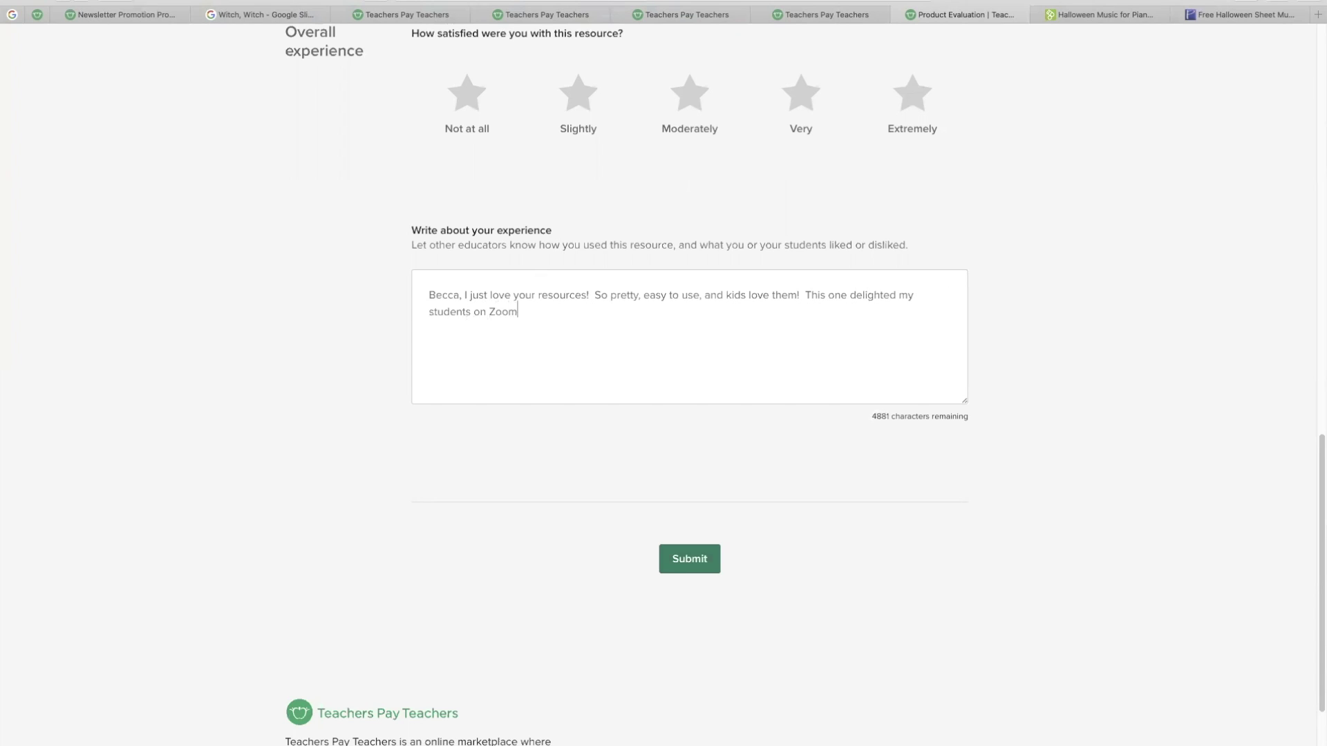
{"action": "type", "text": "!  Thanks again!"}
{"action": "left_click", "coordinate": [690, 560]}
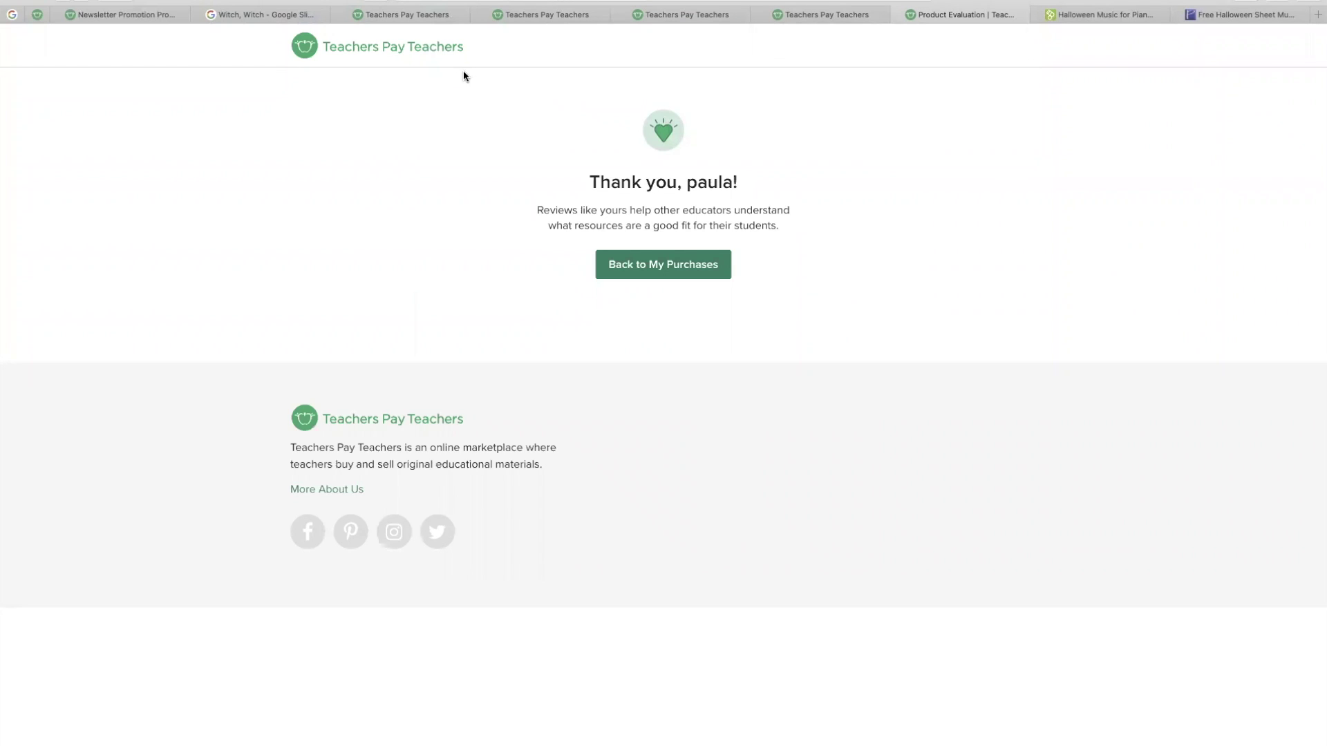
- Return to the Teachers Pay Teachers home page and open the shopping cart
{"action": "left_click", "coordinate": [418, 46]}
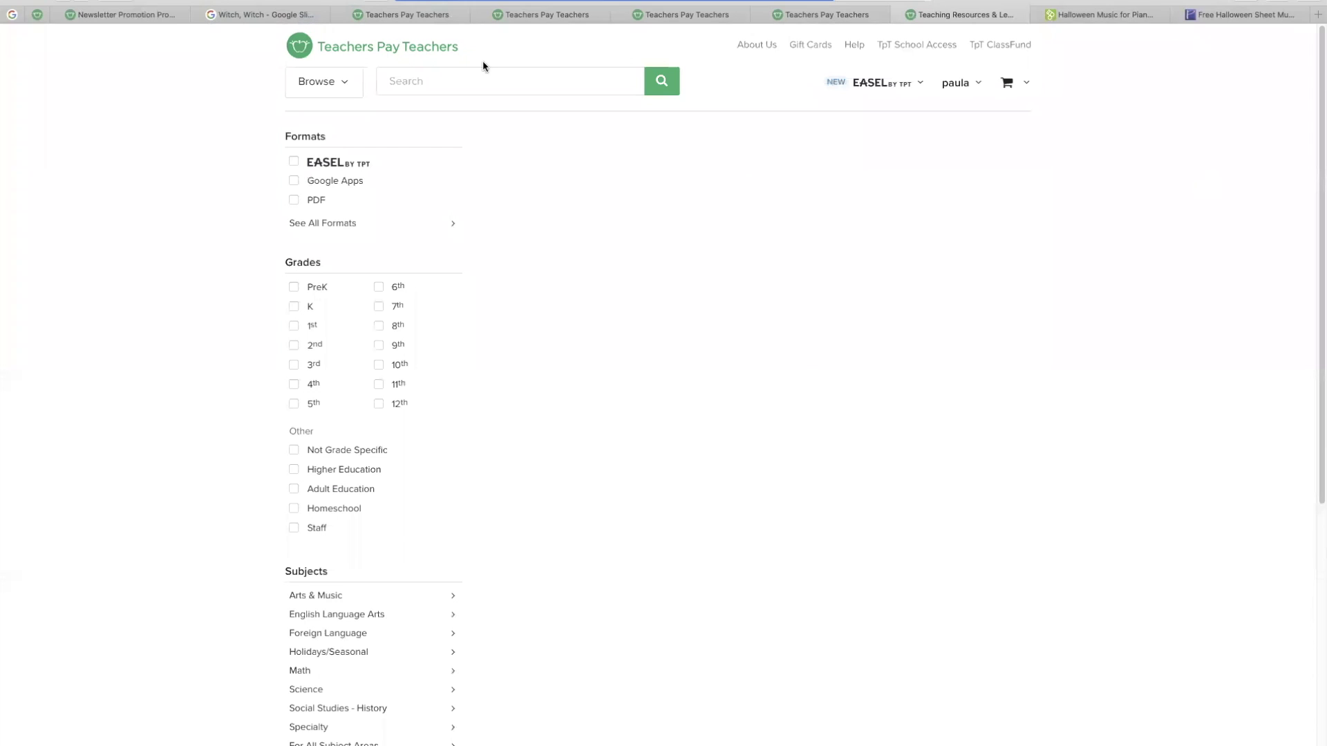
{"action": "mouse_move", "coordinate": [954, 82]}
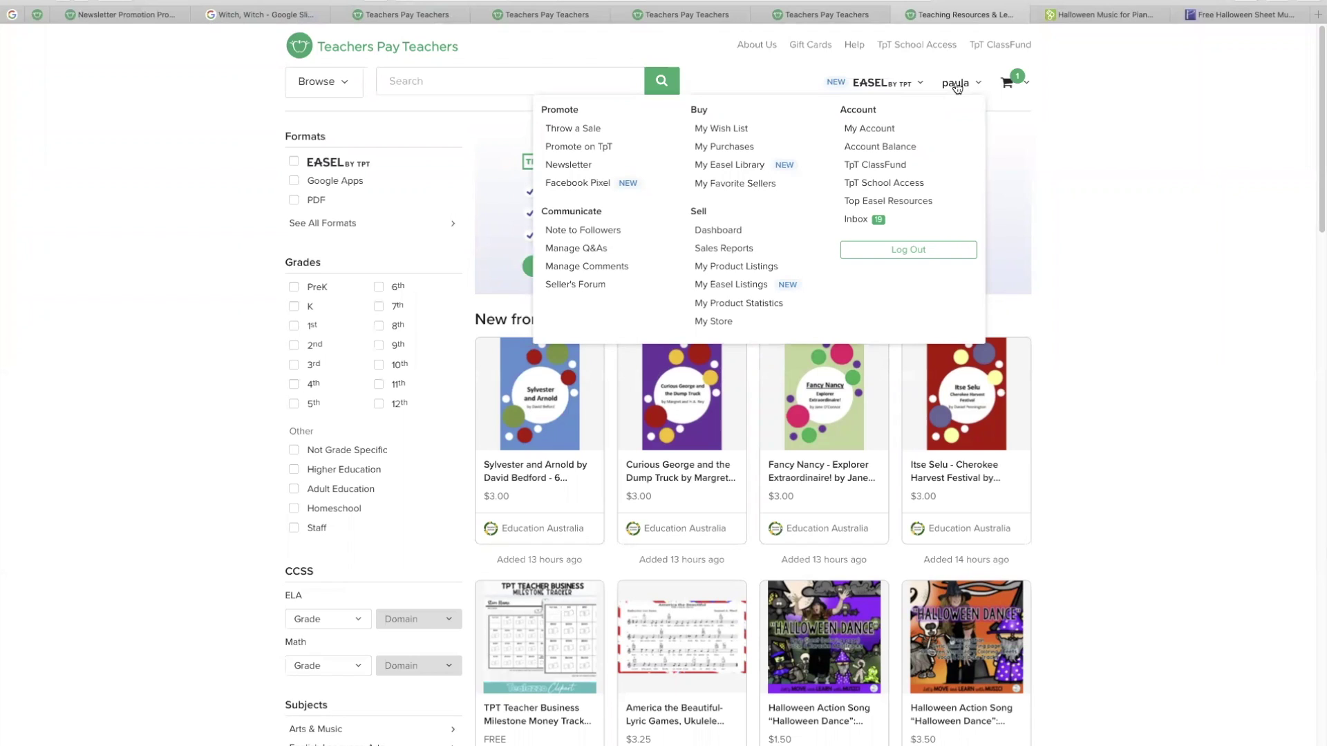
{"action": "left_click", "coordinate": [1009, 81]}
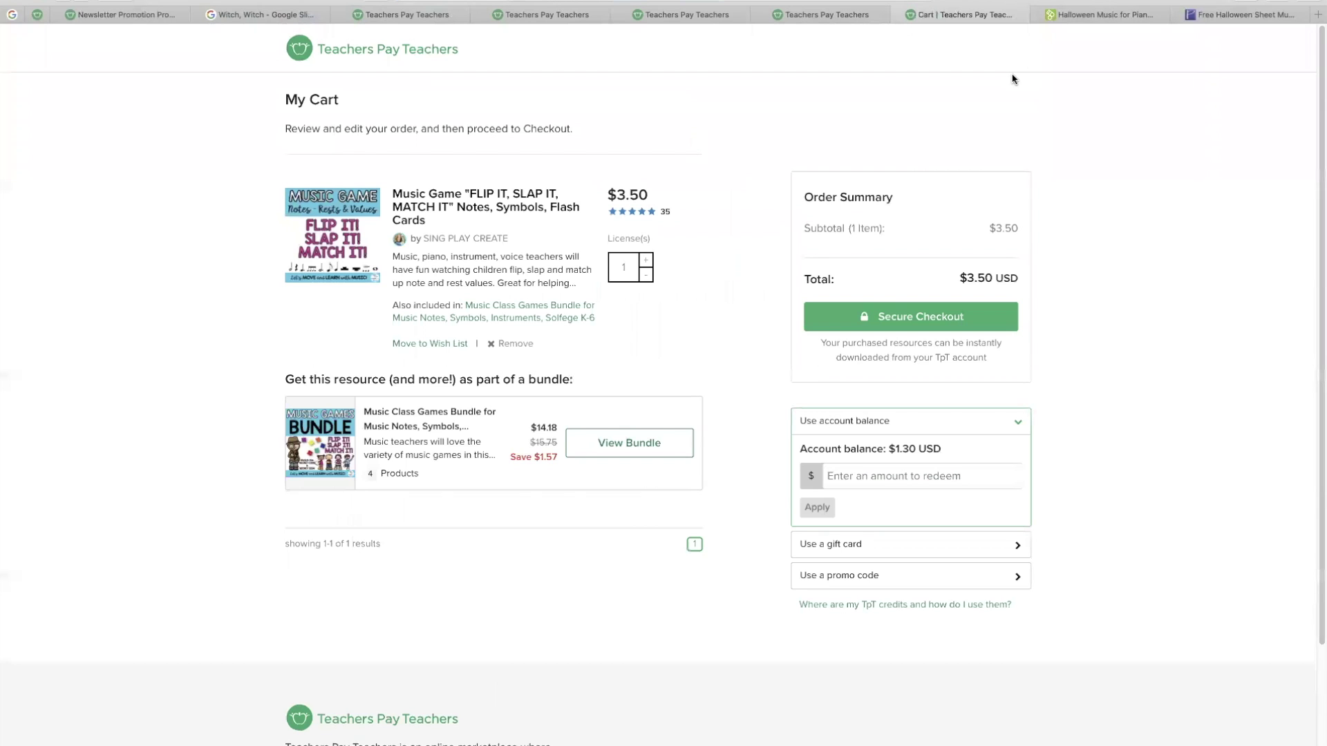
- Apply $1.30 of the account balance to the order for the "FLIP IT, SLAP IT, MATCH IT" music game
{"action": "scroll", "coordinate": [1087, 323], "scroll_direction": "down", "scroll_amount": 1}
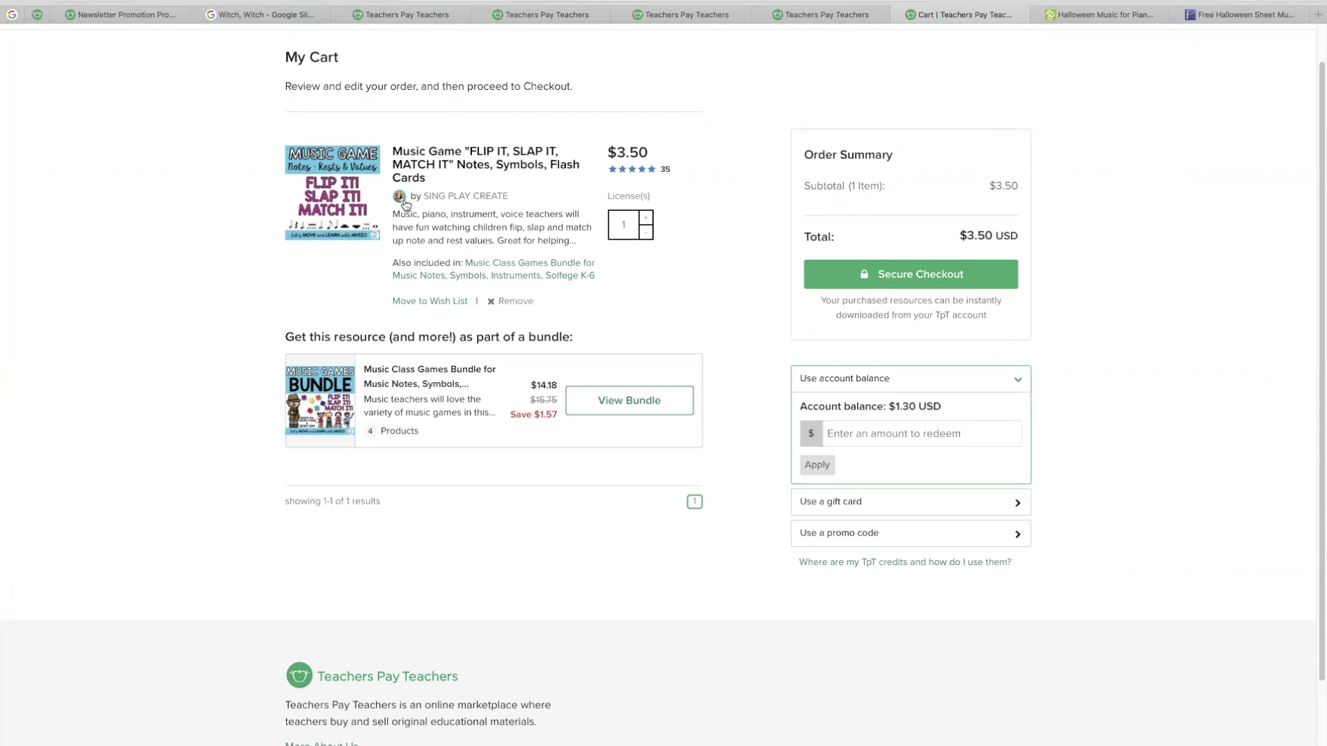
{"action": "left_click", "coordinate": [910, 444]}
{"action": "left_click", "coordinate": [941, 406]}
{"action": "left_click", "coordinate": [836, 429]}
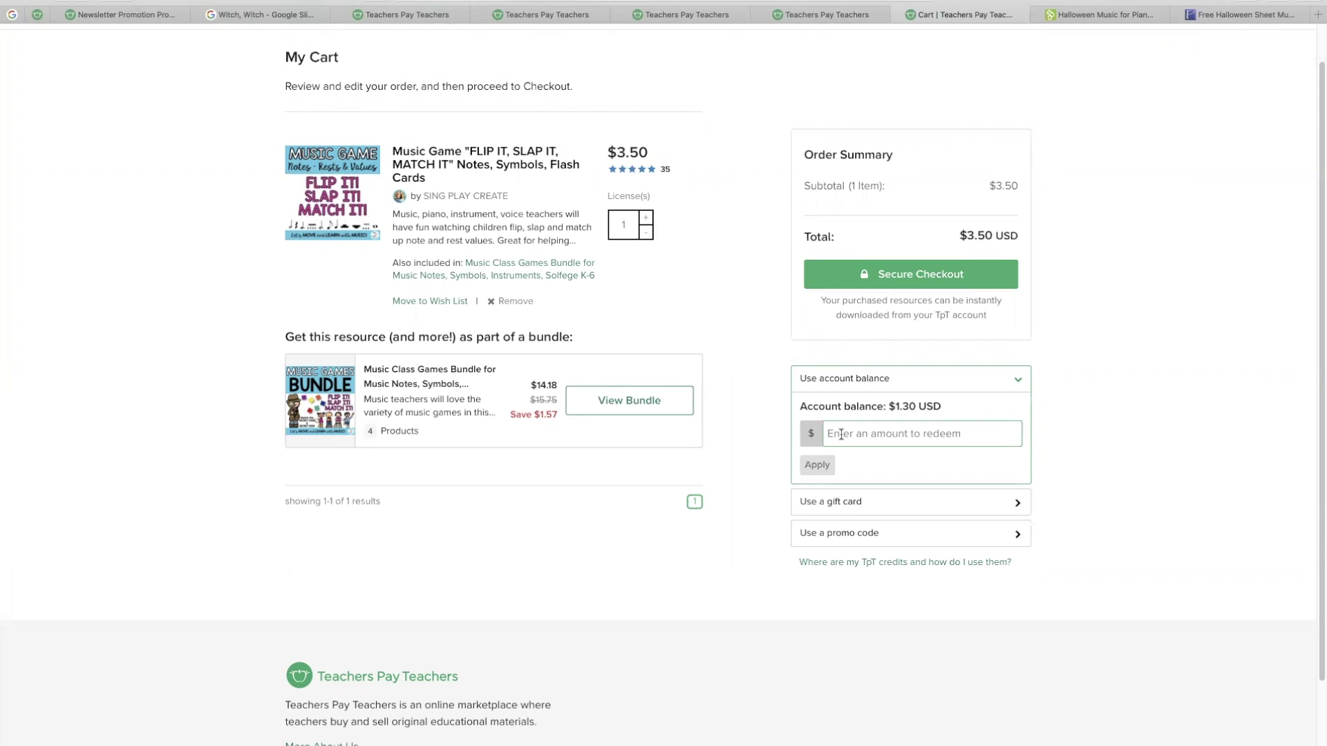
{"action": "type", "text": "1.30"}
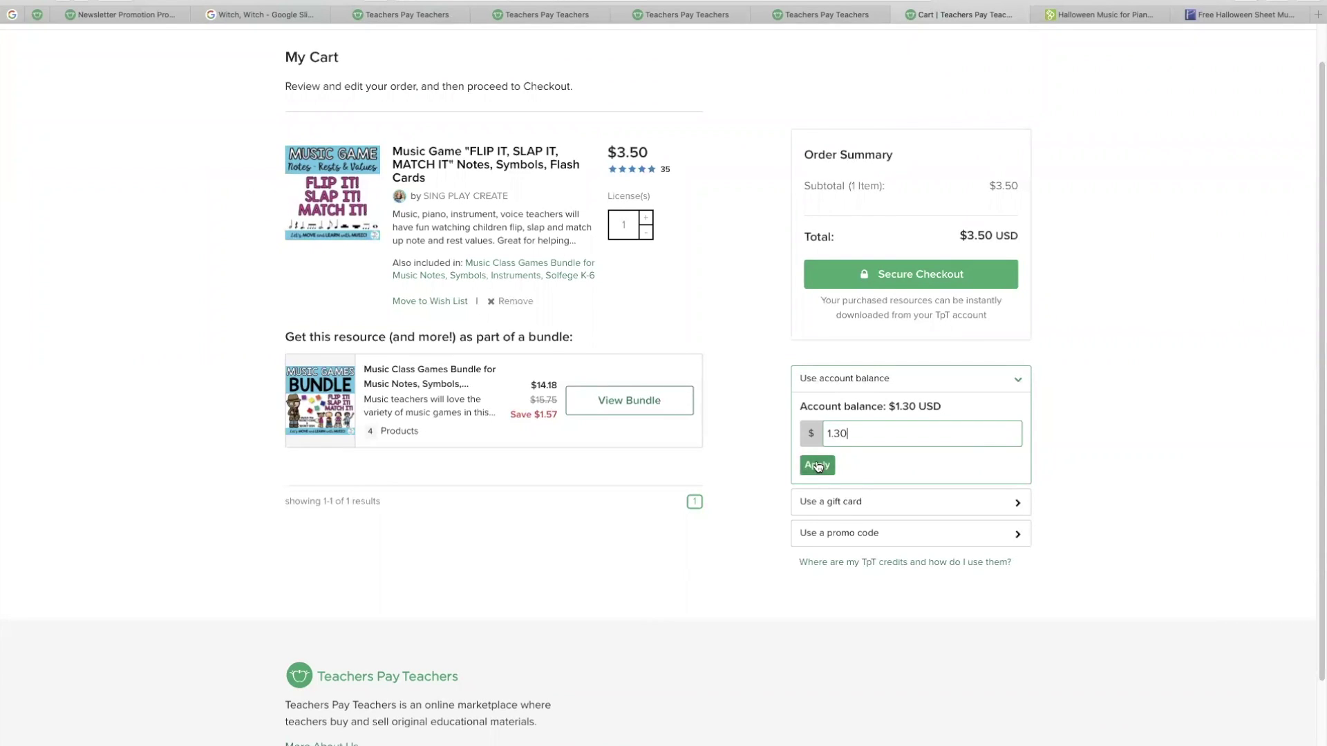
{"action": "left_click", "coordinate": [817, 464]}
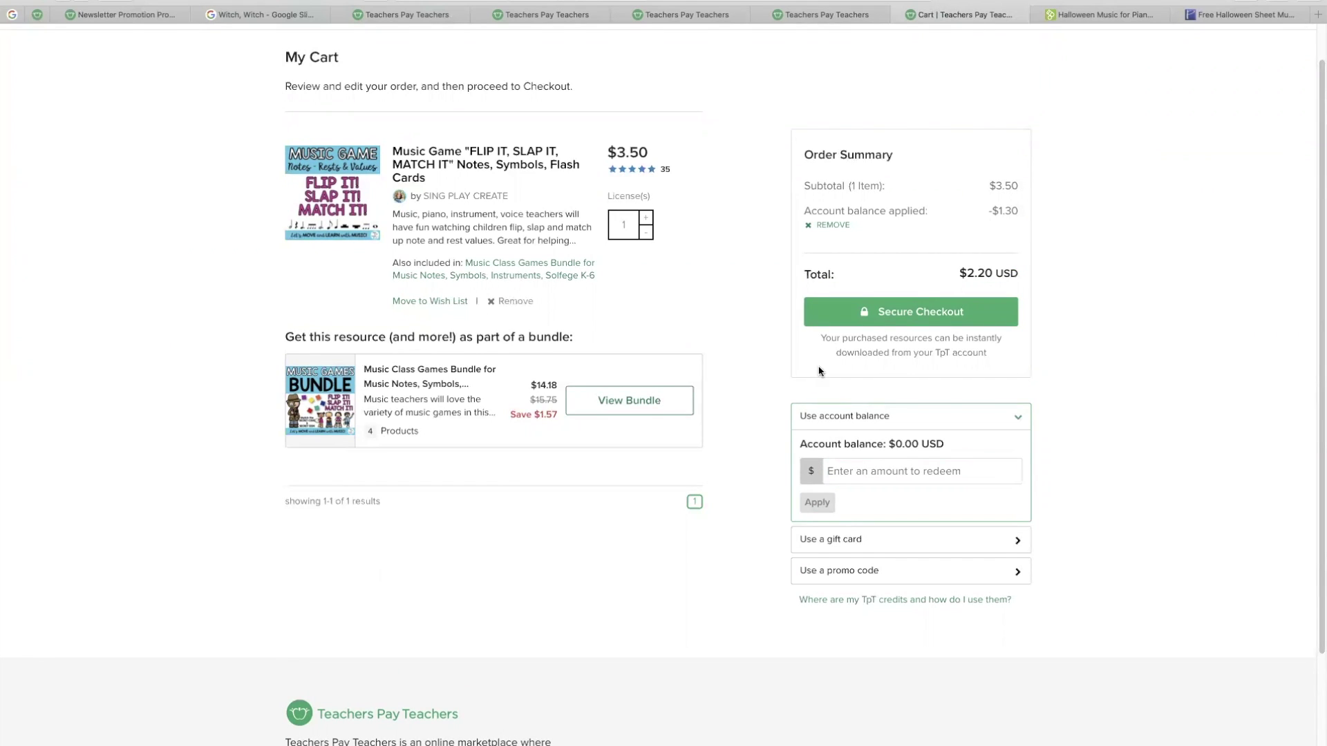
- Proceed to secure checkout and set up PayPal as the payment method for the order
{"action": "left_click", "coordinate": [902, 317]}
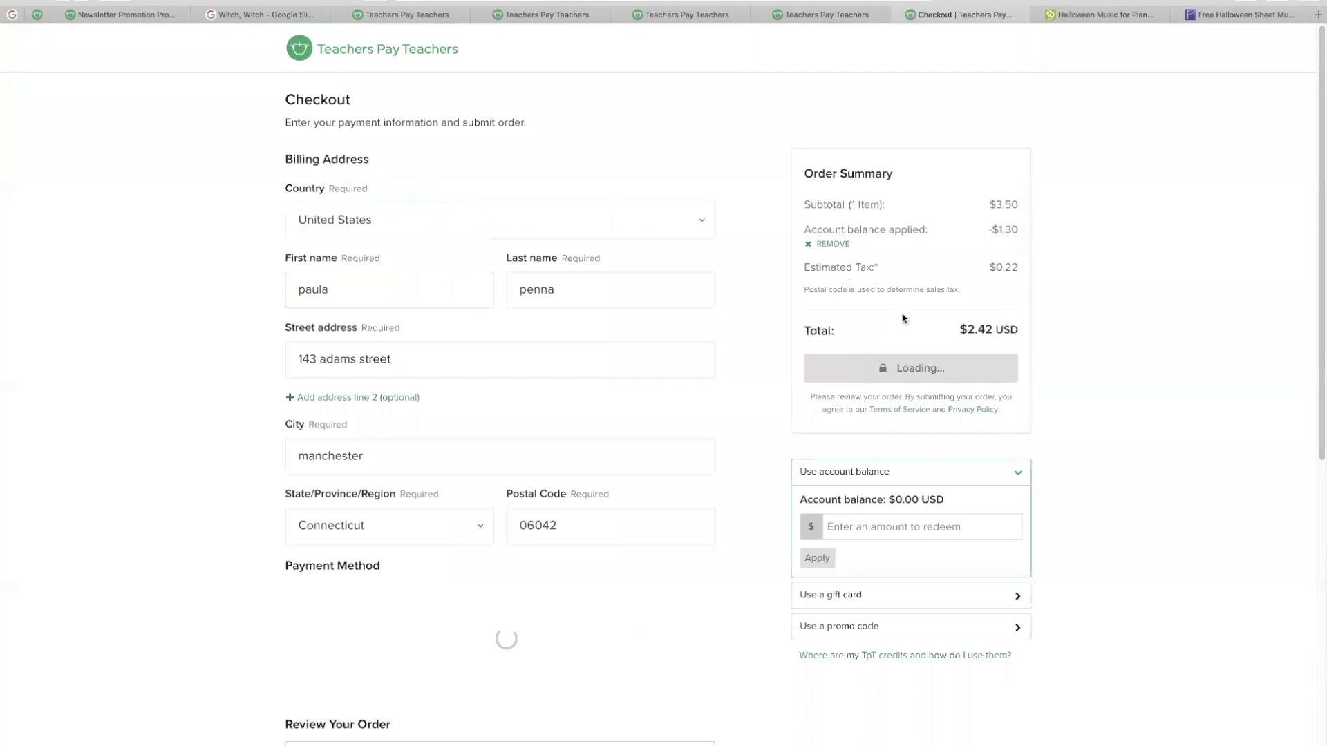
{"action": "scroll", "coordinate": [601, 405], "scroll_direction": "down", "scroll_amount": 4}
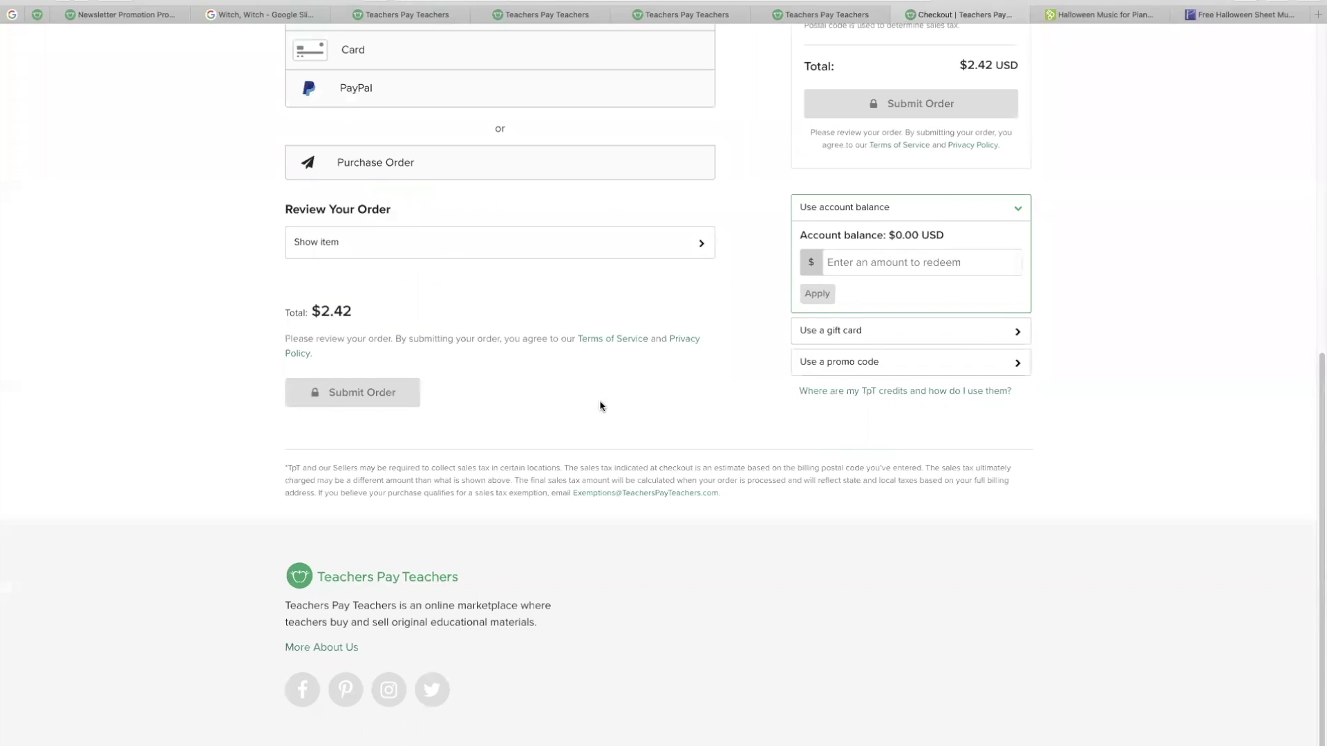
{"action": "left_click", "coordinate": [391, 97]}
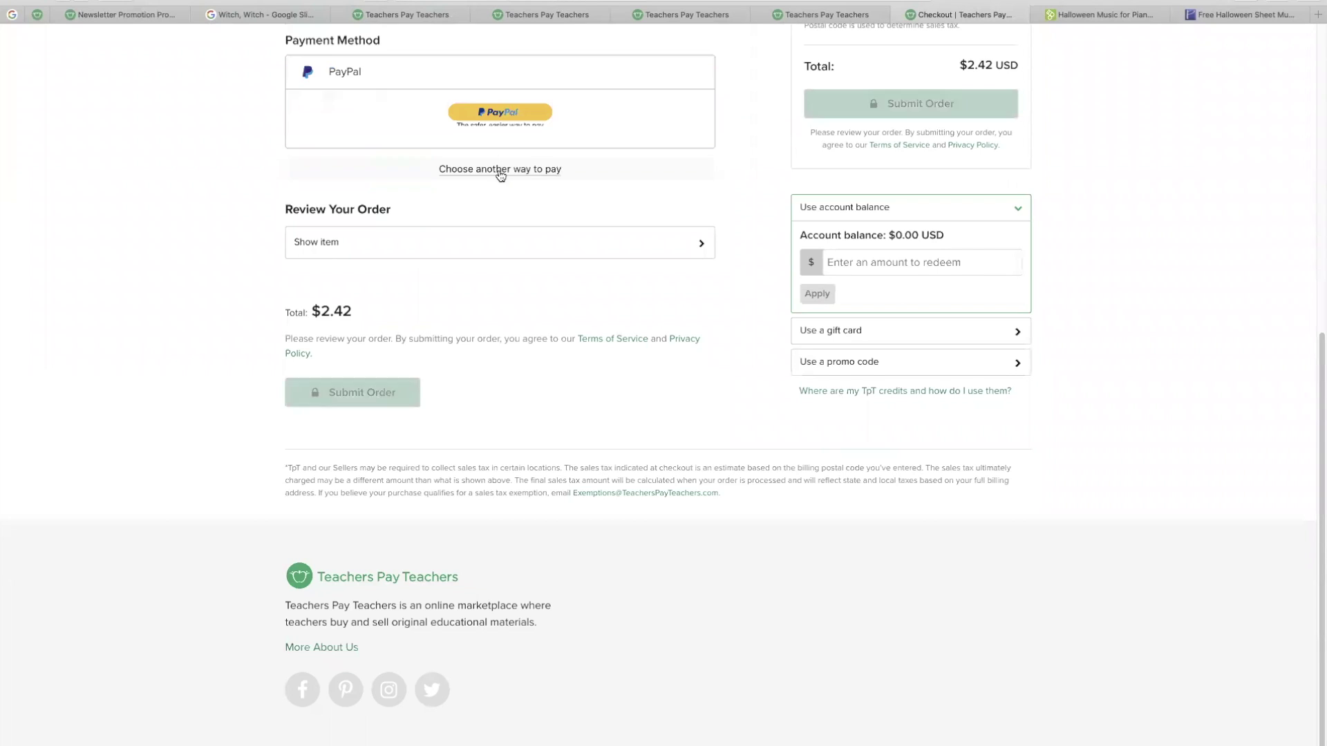
{"action": "left_click", "coordinate": [376, 394]}
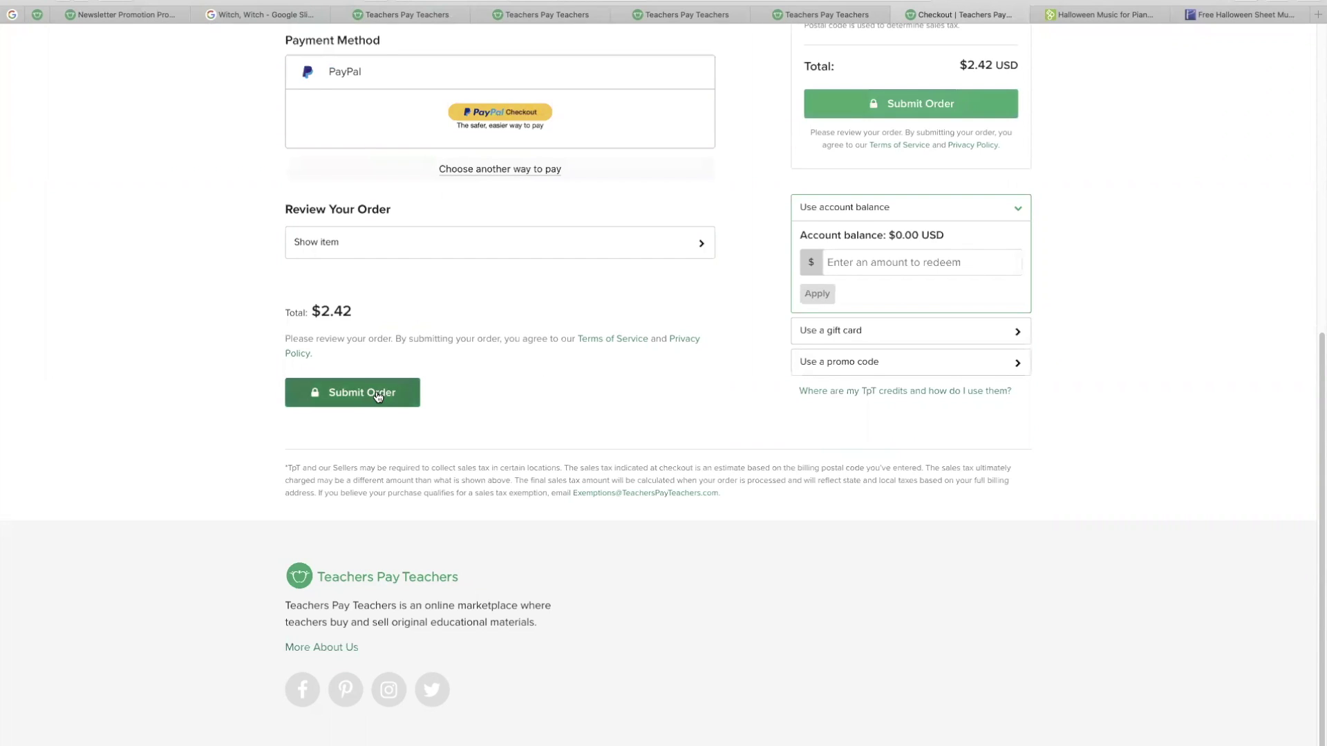
{"action": "left_click", "coordinate": [512, 114]}
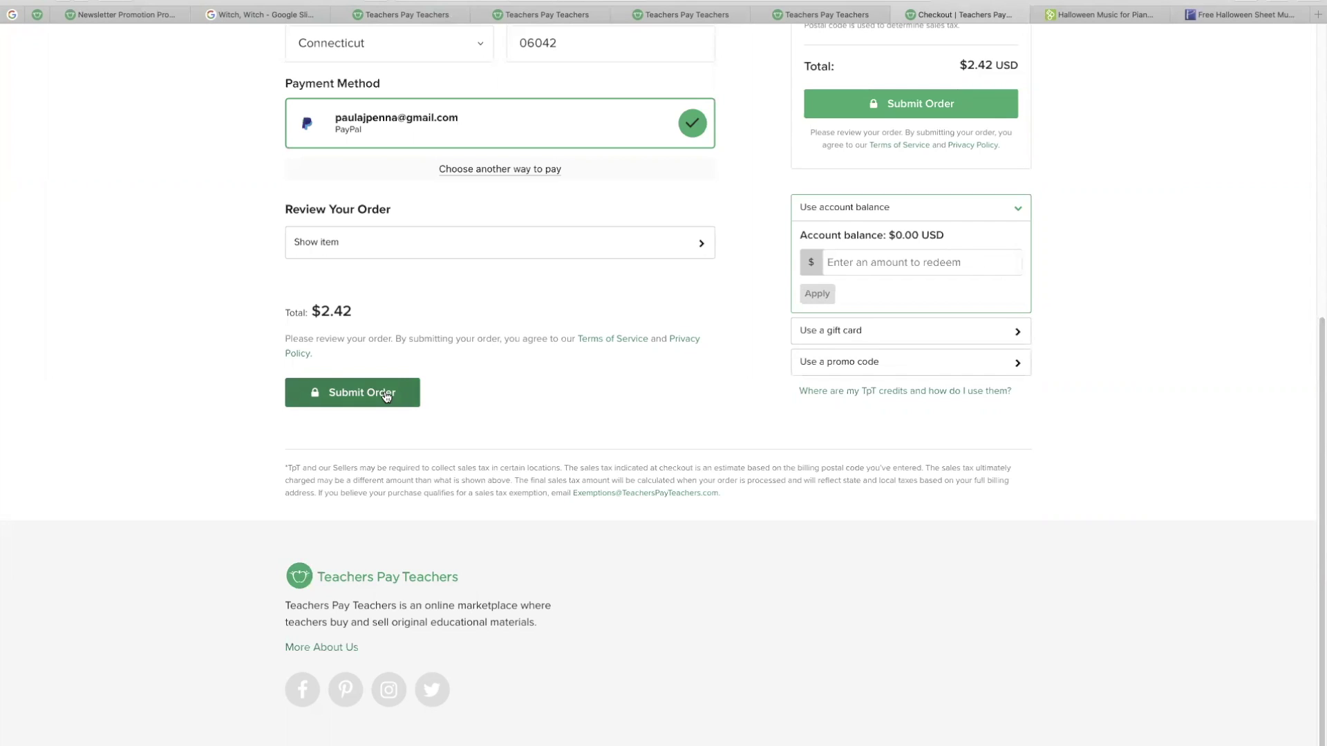
- Submit the order and download the purchased "FLIP IT, SLAP IT, MATCH IT" music game flash cards
{"action": "left_click", "coordinate": [386, 396]}
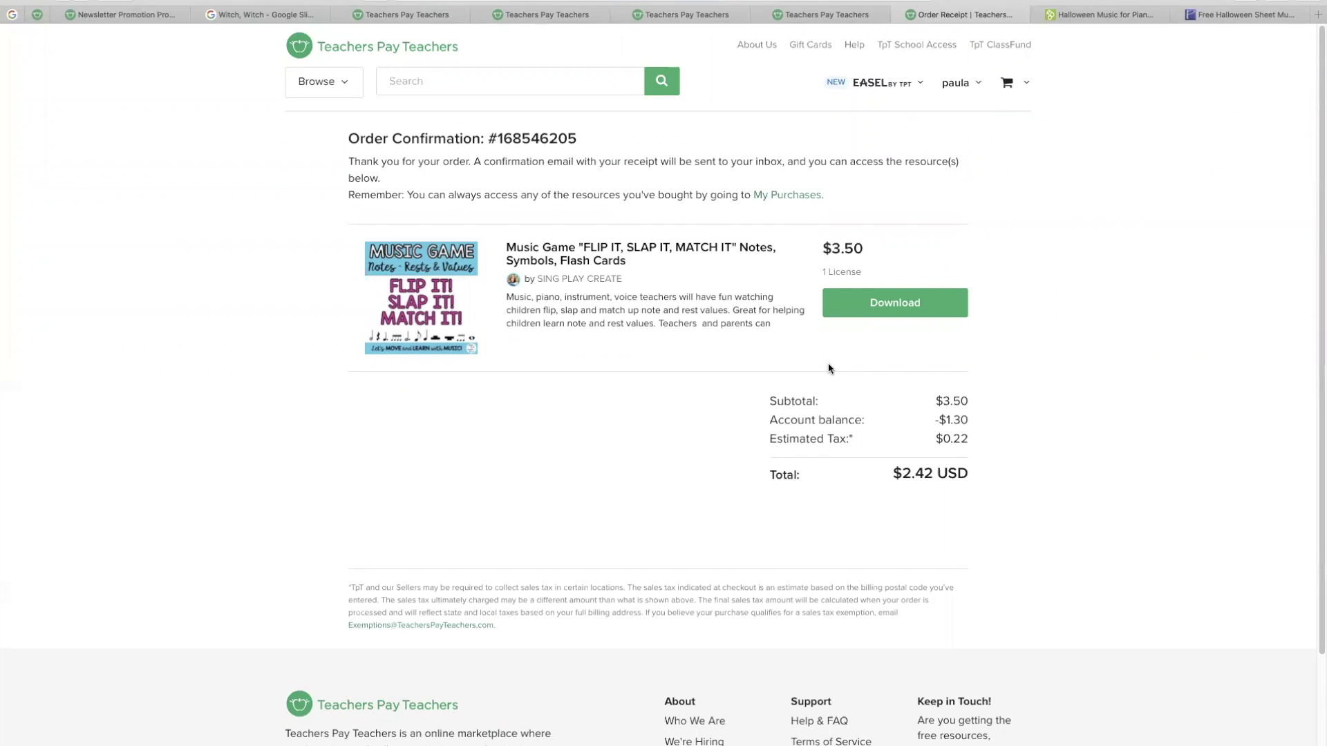
{"action": "left_click", "coordinate": [908, 304]}
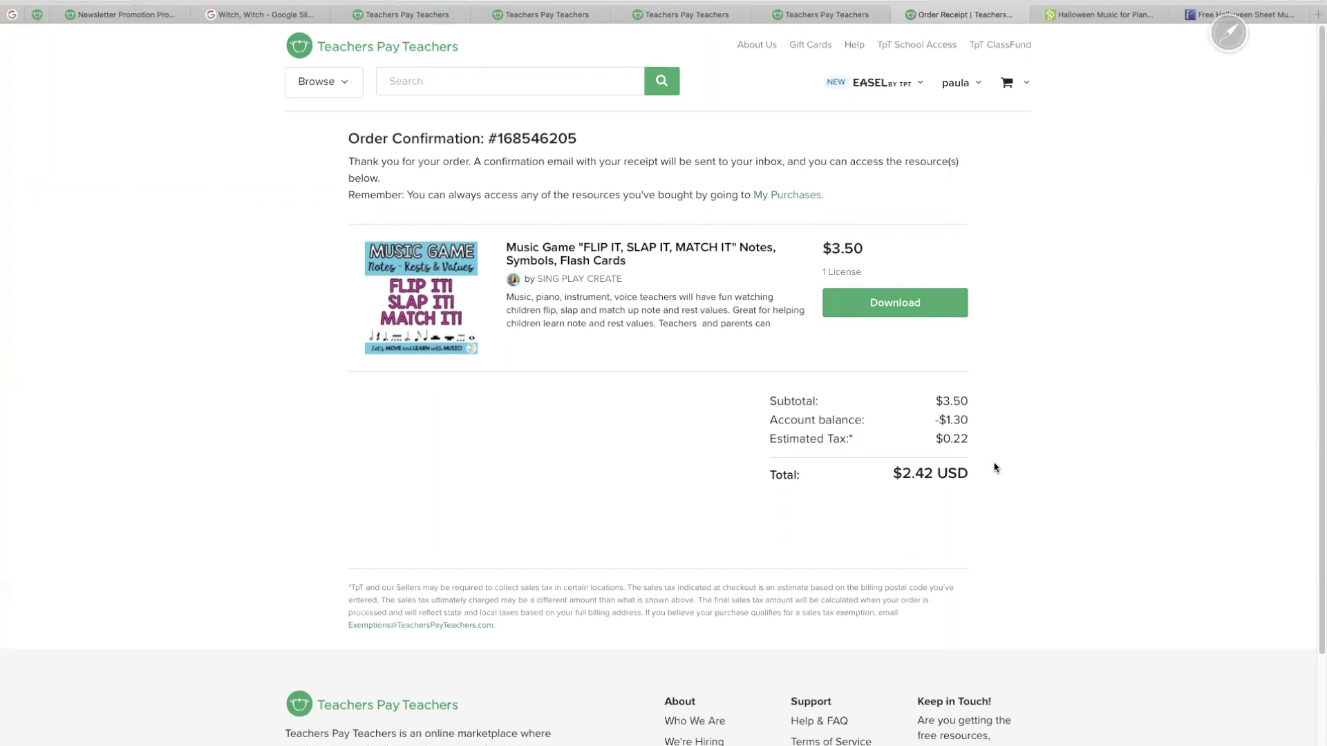